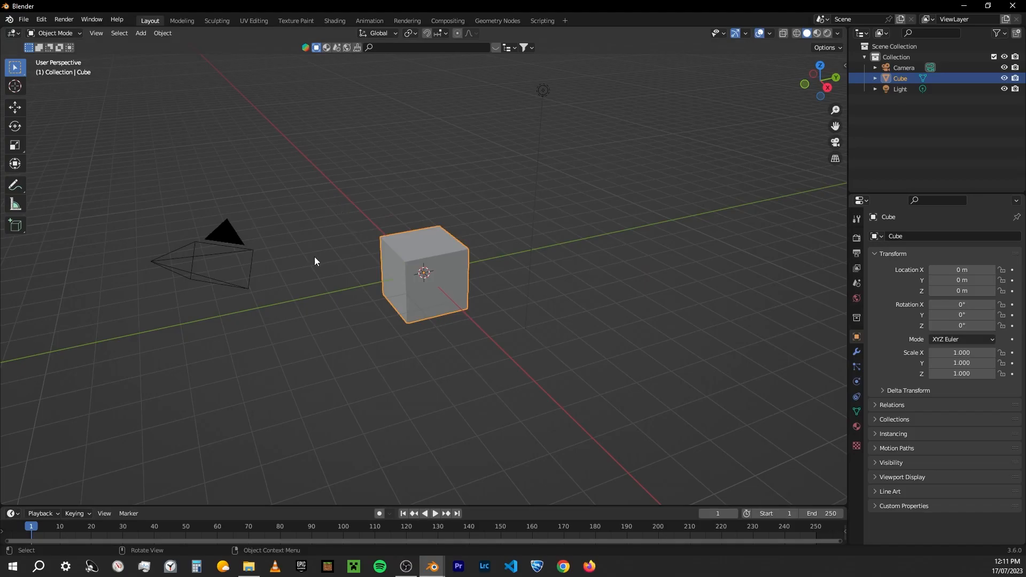
Delete the default light and the default cube from the scene
middle_drag(314, 257, 427, 279)
click(484, 78)
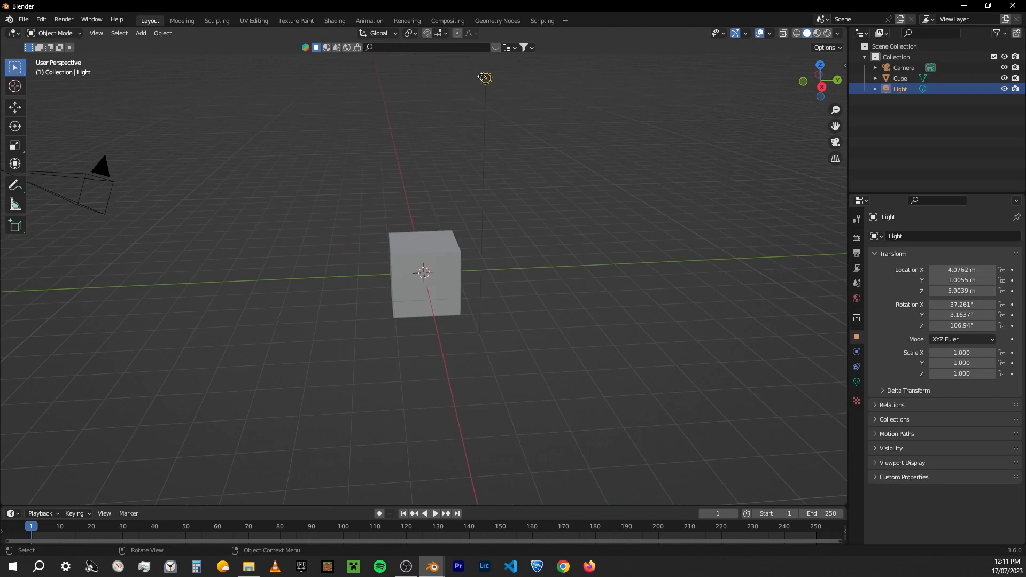
key(Delete)
middle_drag(412, 284, 409, 268)
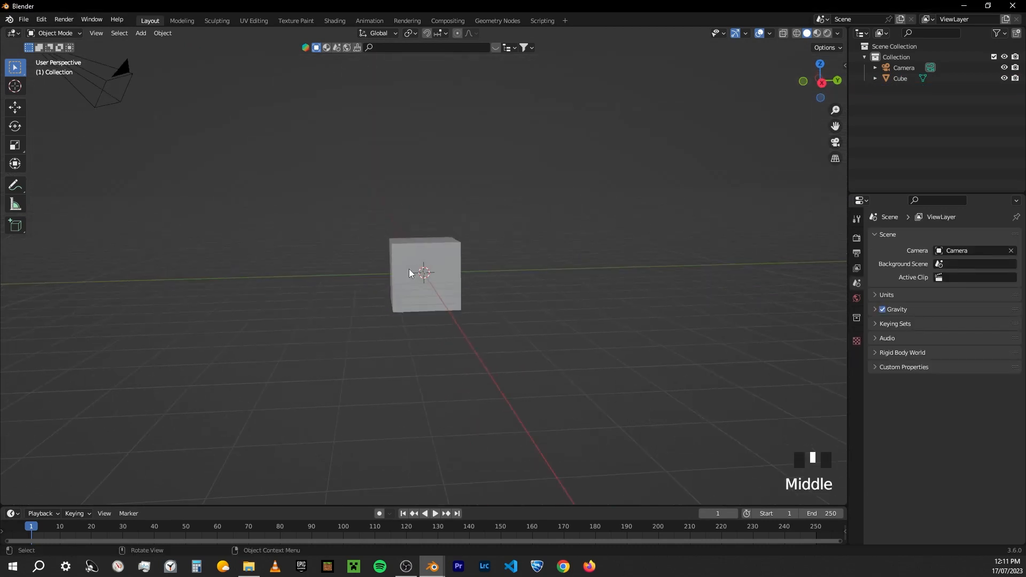
click(432, 270)
scroll(433, 267, down, 4)
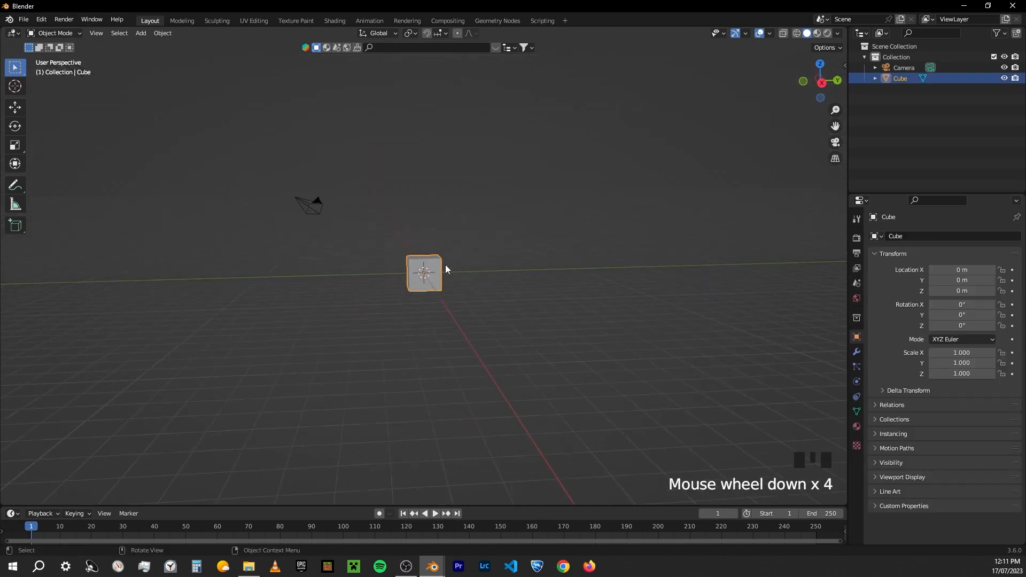
mouse_move(445, 255)
middle_down()
mouse_move(430, 254)
mouse_move(441, 255)
middle_up()
key(x)
click(441, 252)
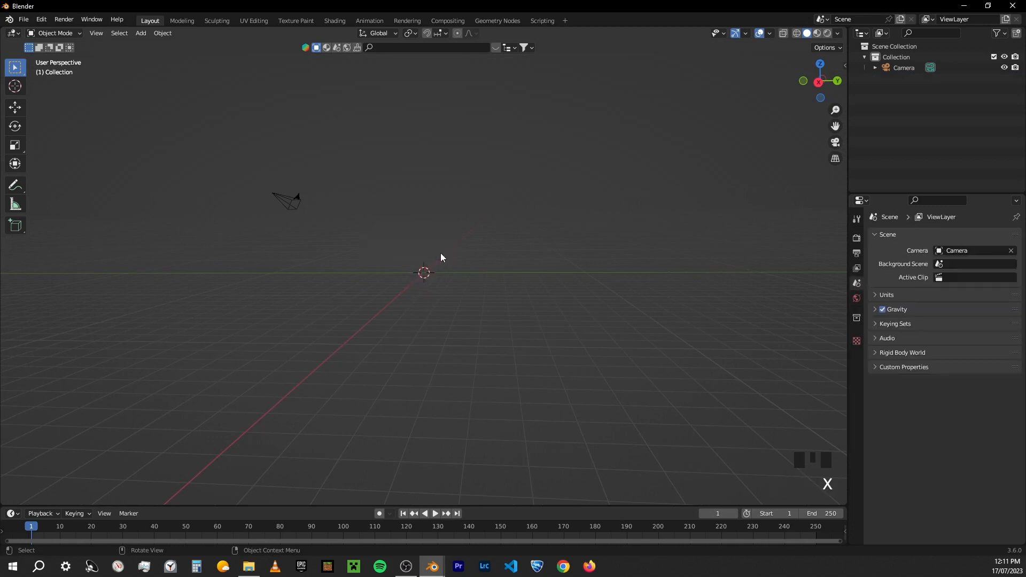
Add a UV sphere at the world origin and apply Shade Smooth to it
key(shift+a)
mouse_move(428, 171)
click(497, 203)
scroll(444, 296, up, 4)
middle_drag(444, 297, 443, 277)
right_click(460, 280)
click(460, 280)
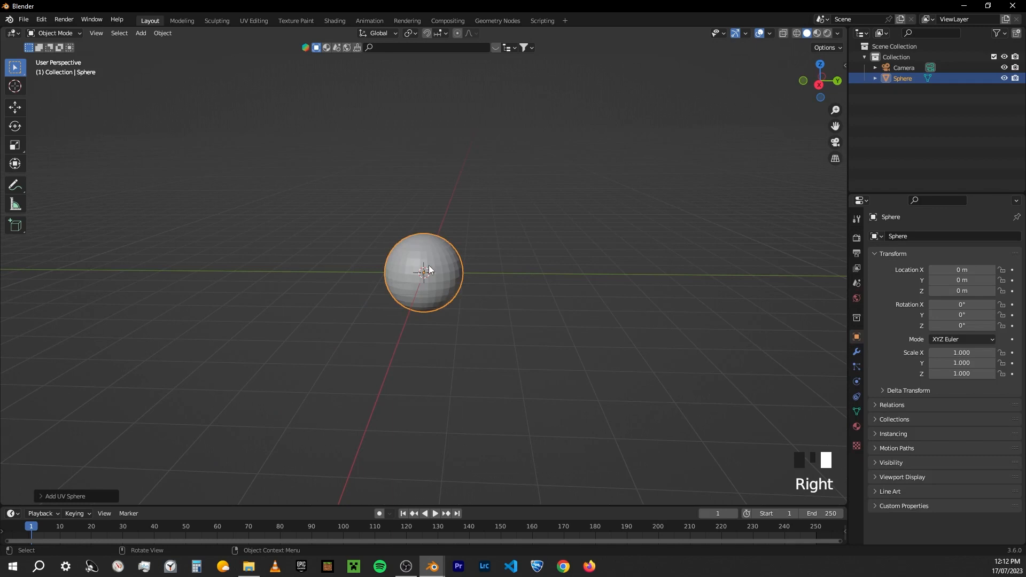
right_click(415, 259)
click(416, 264)
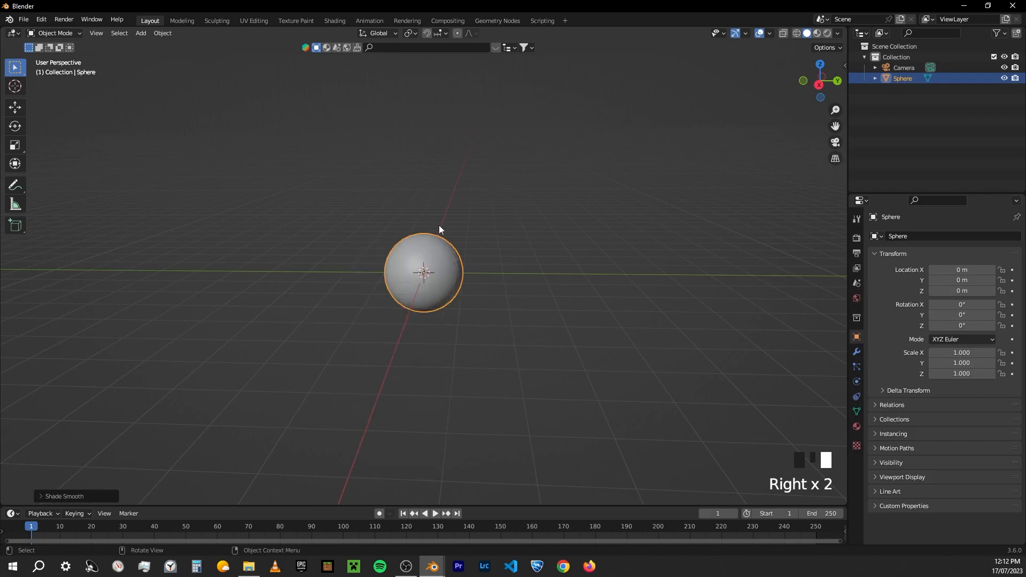
Apply the Quick Liquid effect to the sphere to surround it with a liquid domain
click(163, 34)
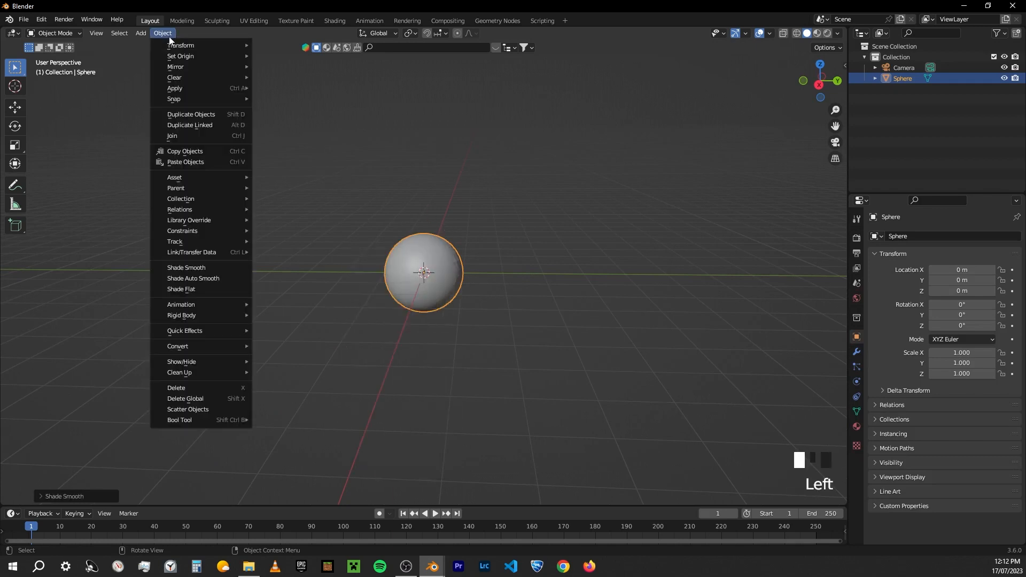
mouse_move(215, 328)
click(278, 360)
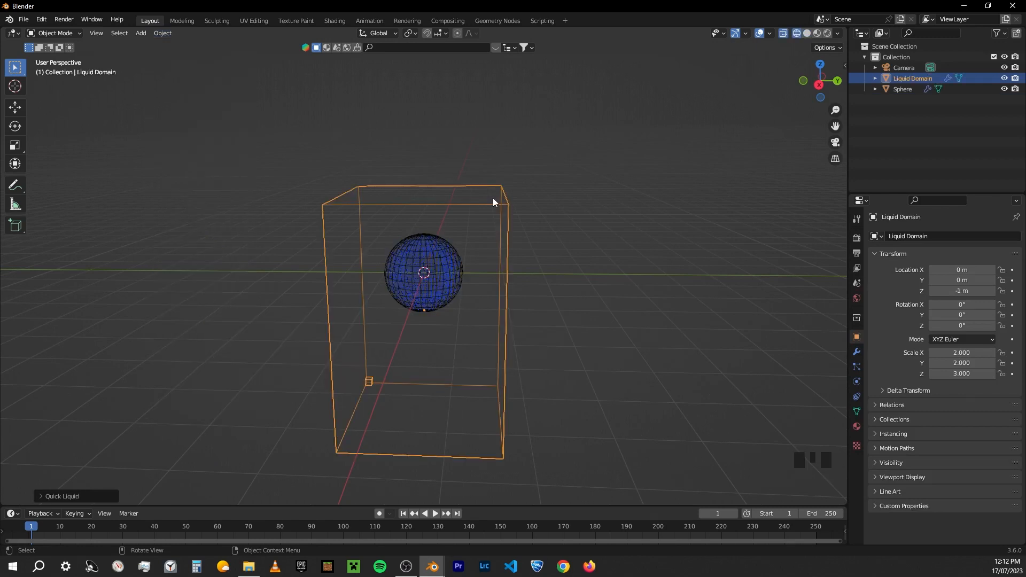
Play the liquid simulation to check how the fluid falls inside the domain, and return to the first frame
middle_drag(493, 198, 504, 194)
key(space)
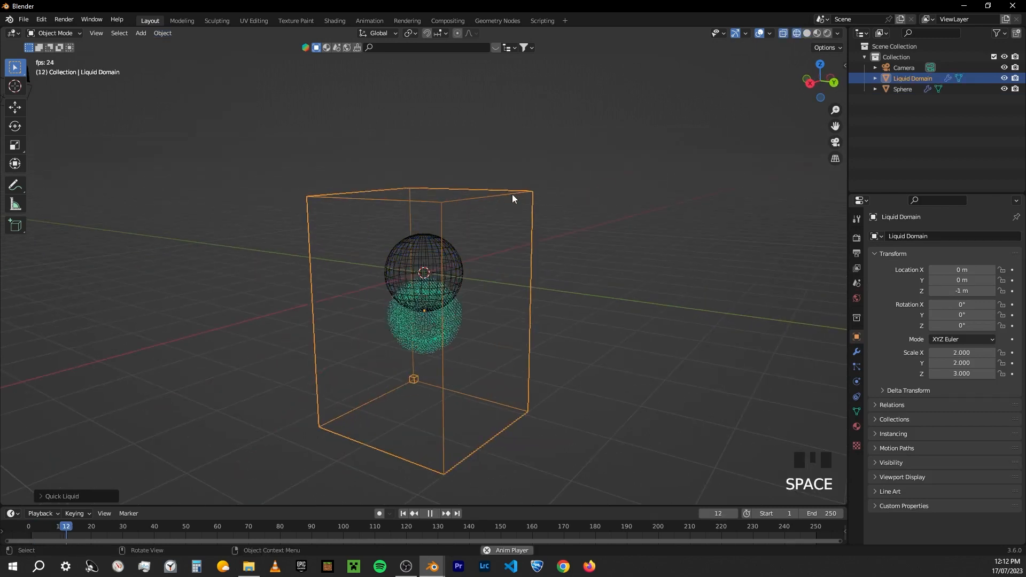
middle_drag(486, 245, 474, 293)
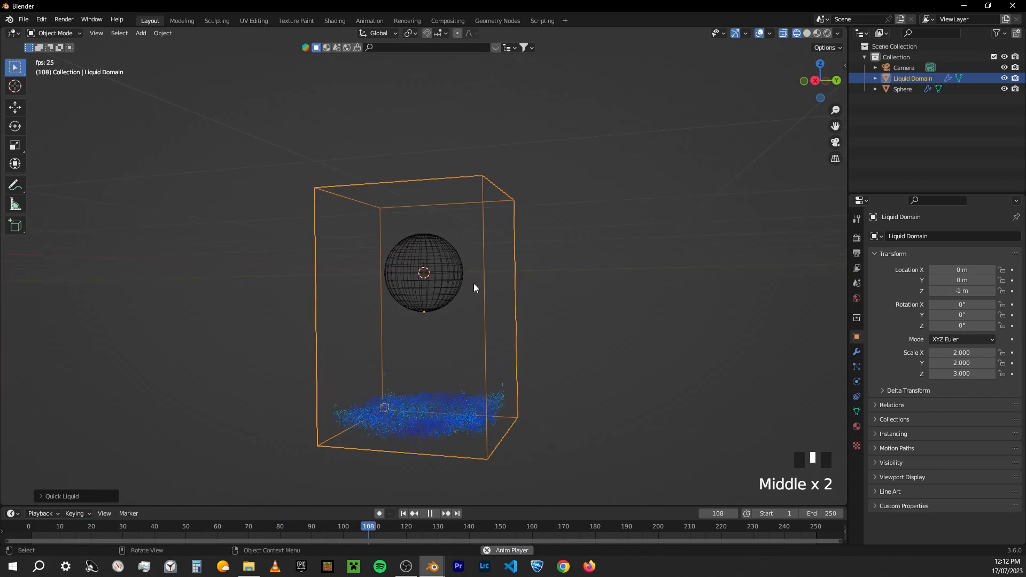
key(space)
key(shift+Left)
middle_drag(459, 303, 480, 310)
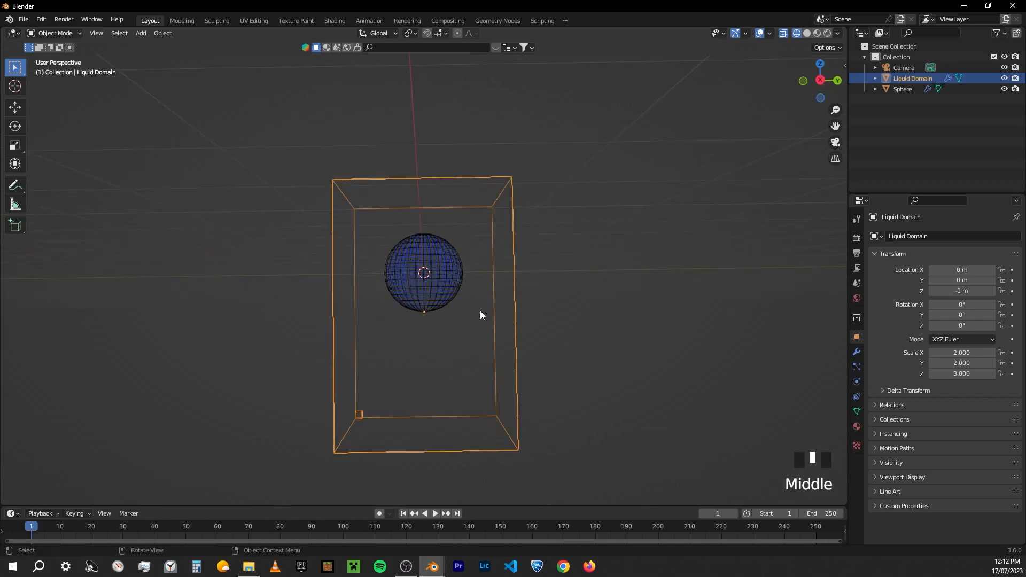
Select the sphere inside the domain, replay the simulation briefly and rewind to frame 1
click(419, 272)
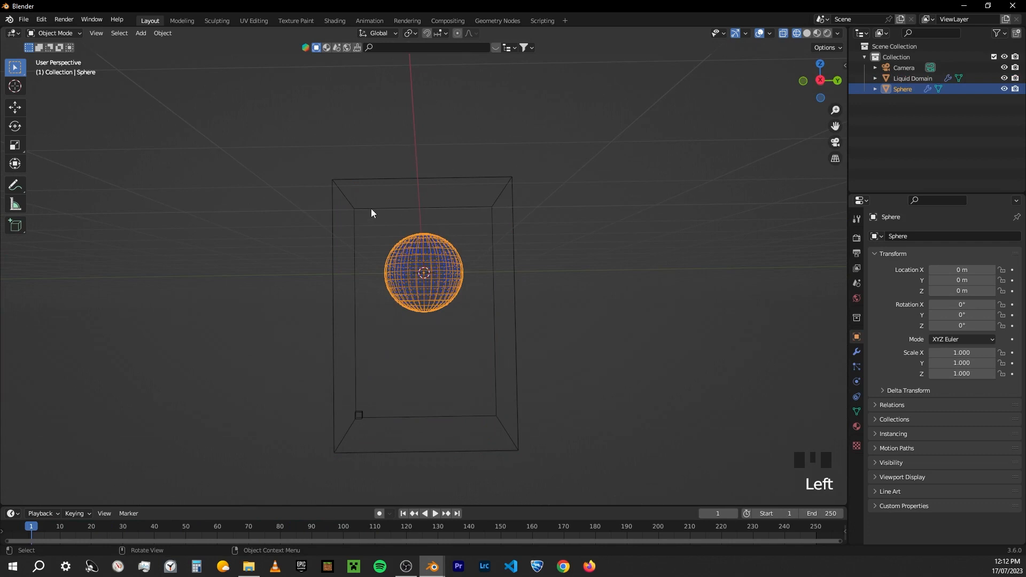
key(space)
key(space)
key(shift+Left)
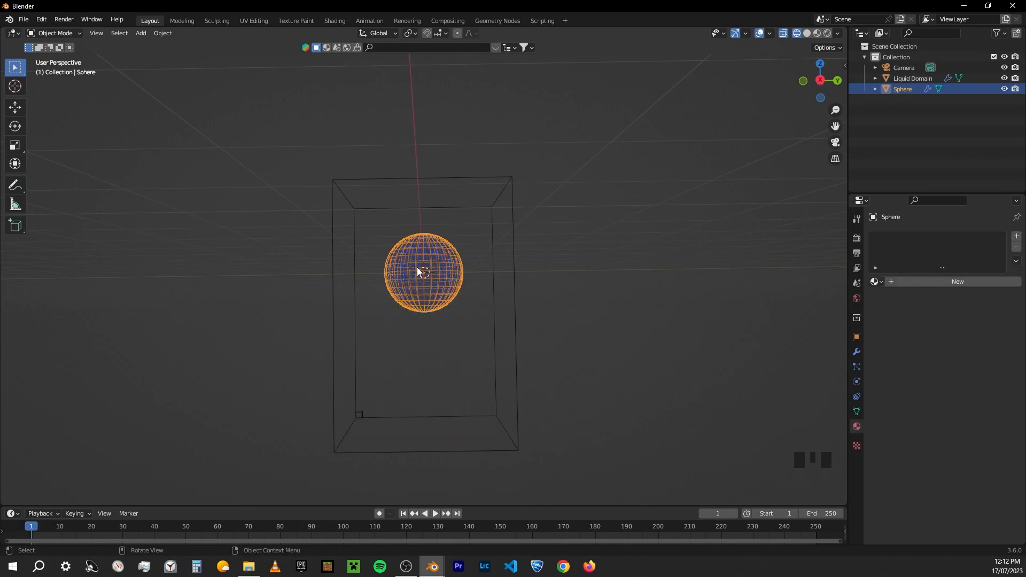
Rename the sphere object as Emitter
key(F2)
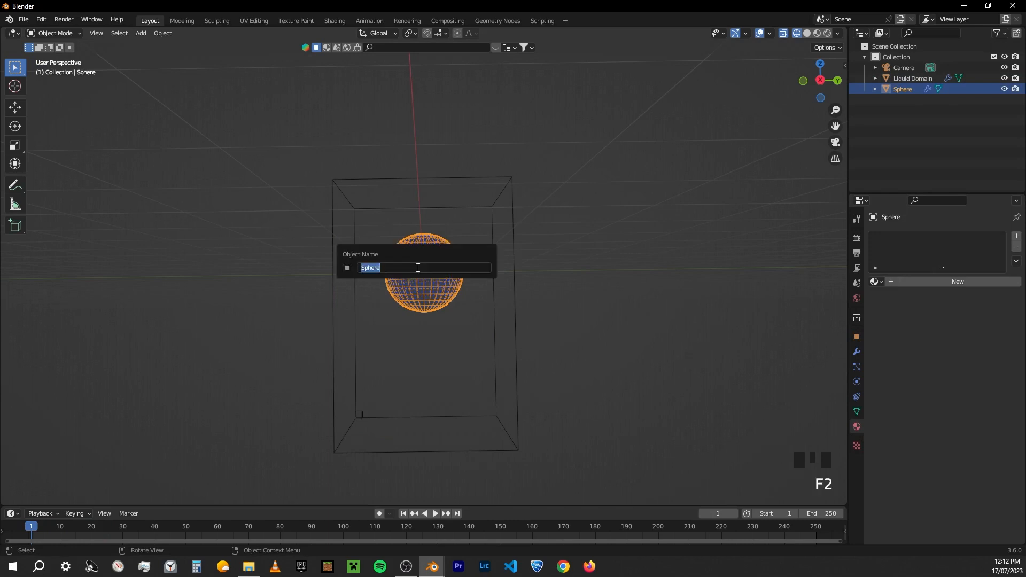
click(911, 91)
double_click(910, 91)
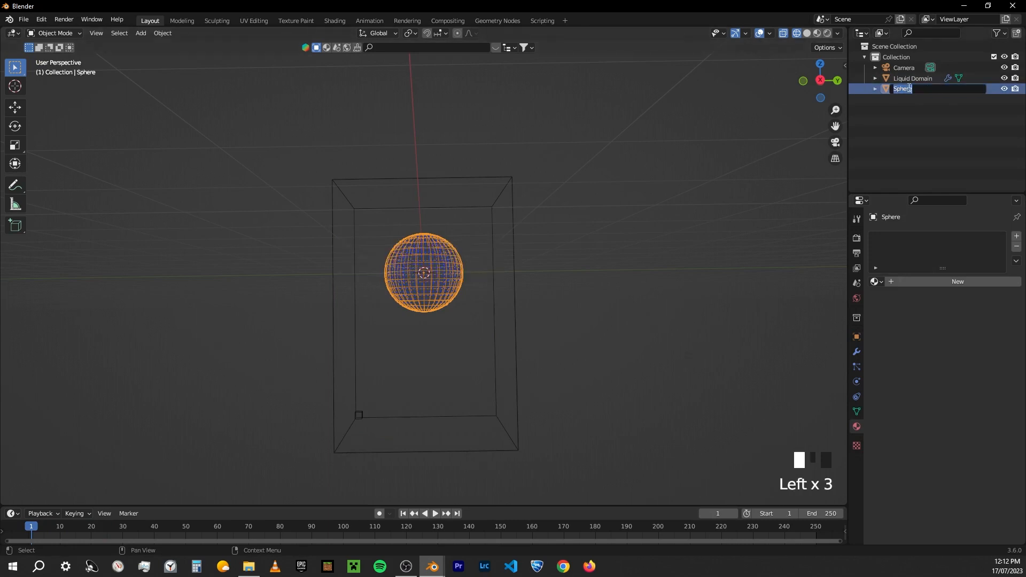
key(F2)
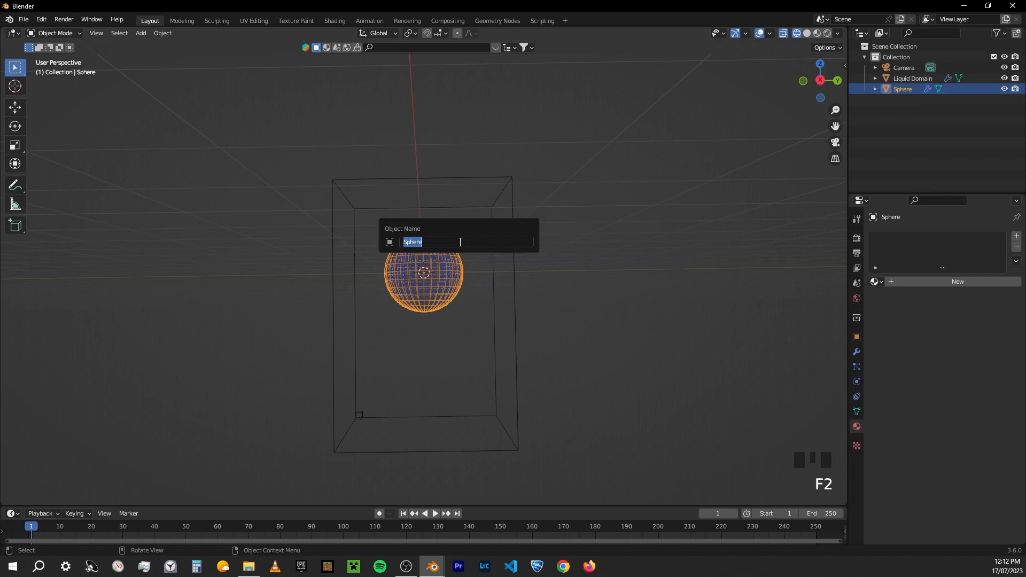
text(Emitter)
key(Return)
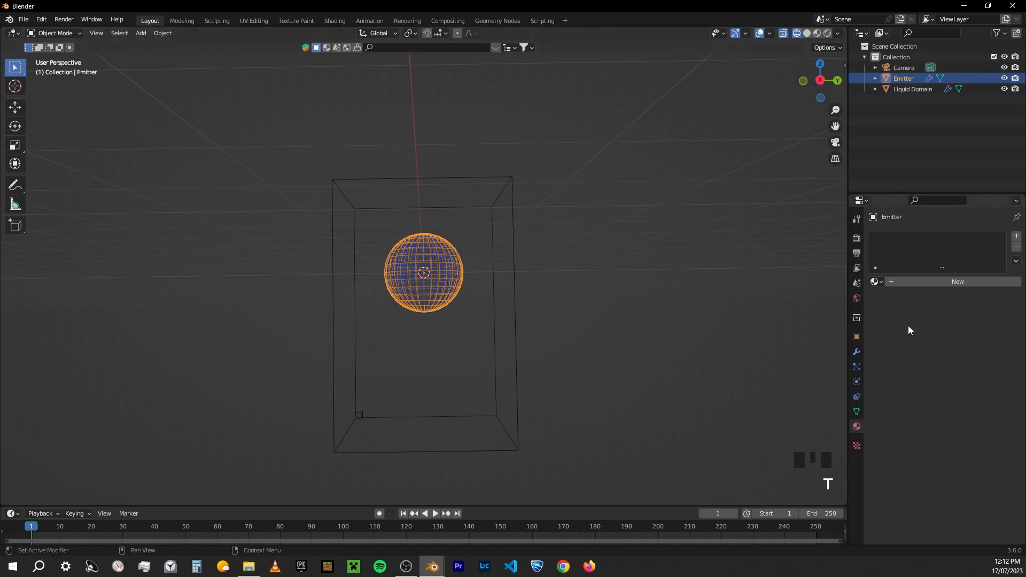
Set the Emitter's fluid Flow Behavior to Inflow in its physics properties
click(861, 383)
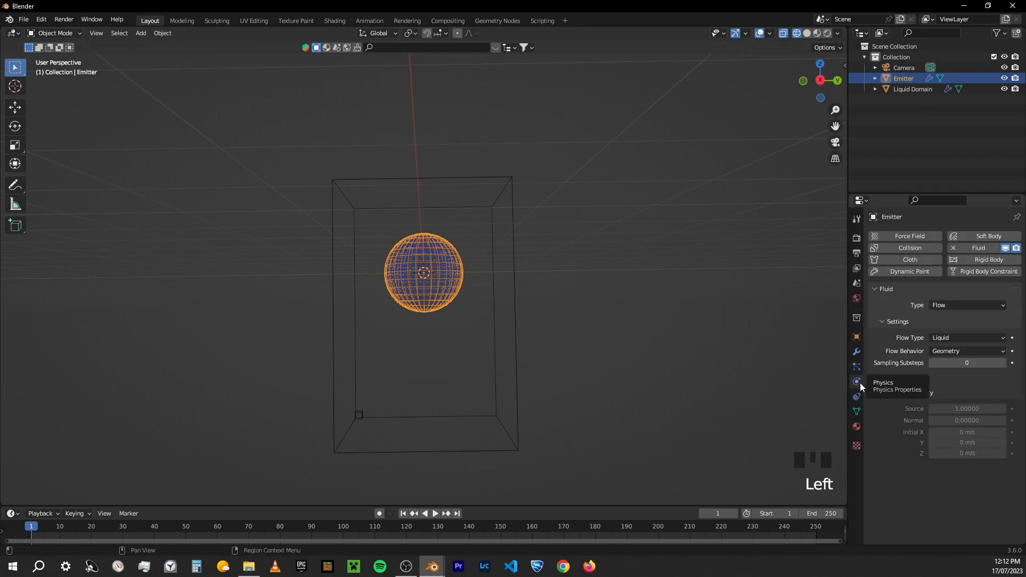
click(965, 350)
click(962, 362)
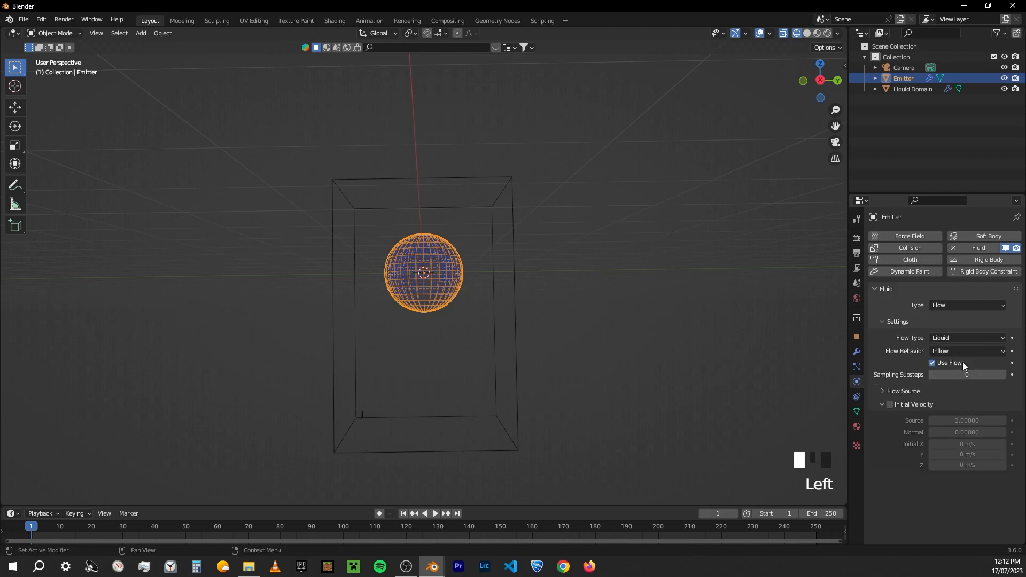
Play the simulation to examine the continuous inflow from the Emitter, and return to the first frame
key(space)
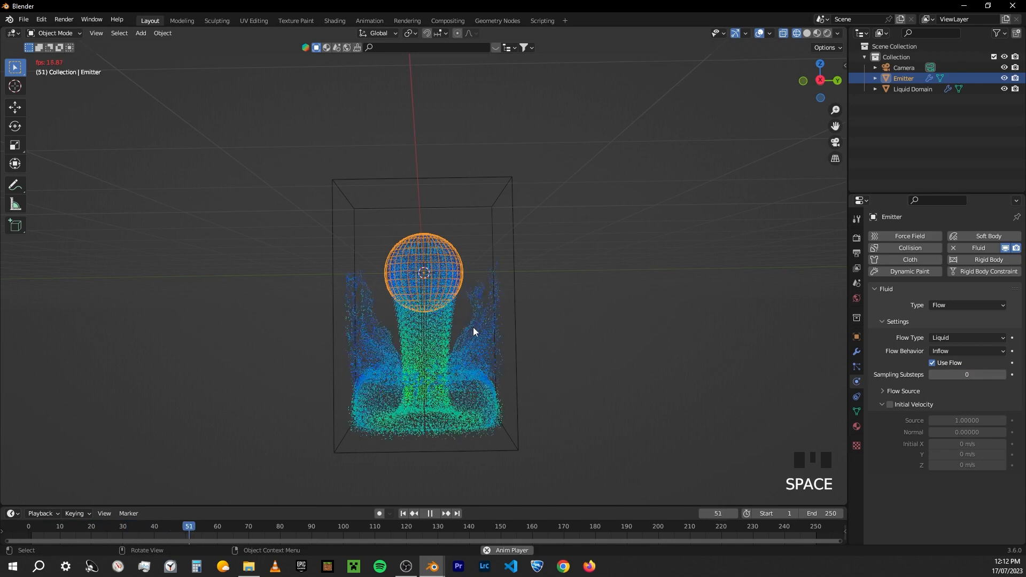
key(space)
key(shift+Left)
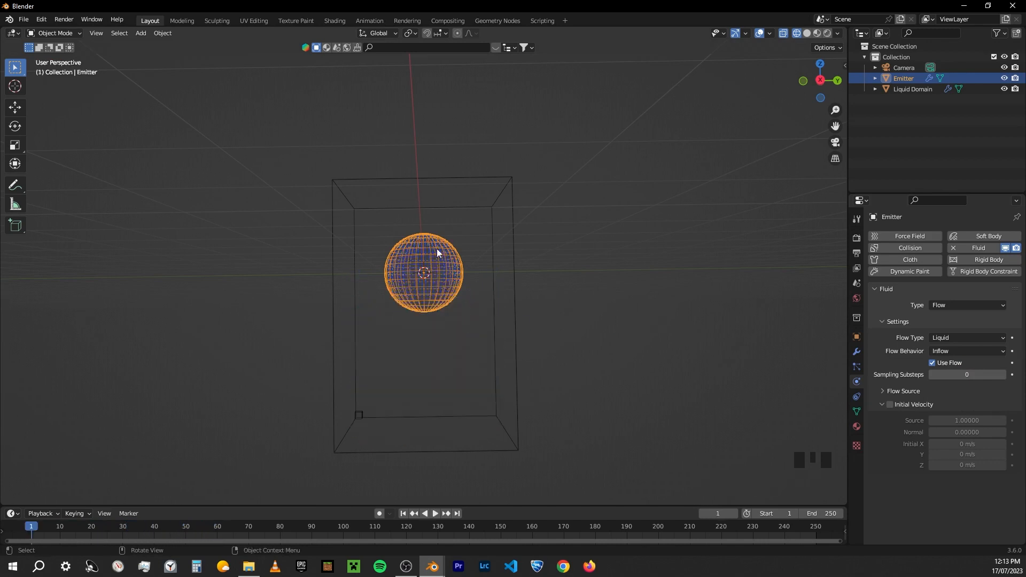
Select the Liquid Domain and set its Resolution Divisions to 100
middle_drag(447, 254, 438, 263)
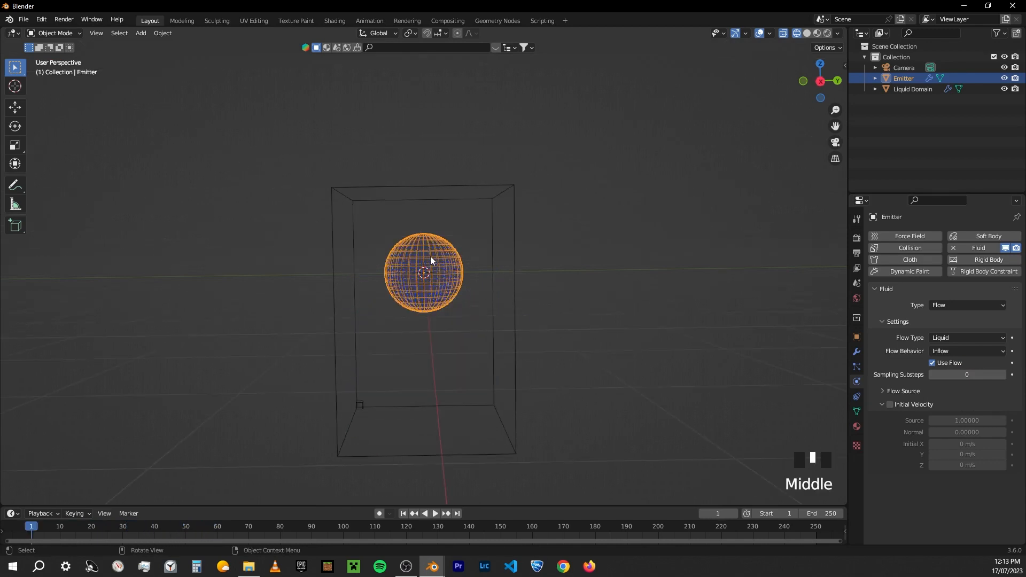
click(431, 255)
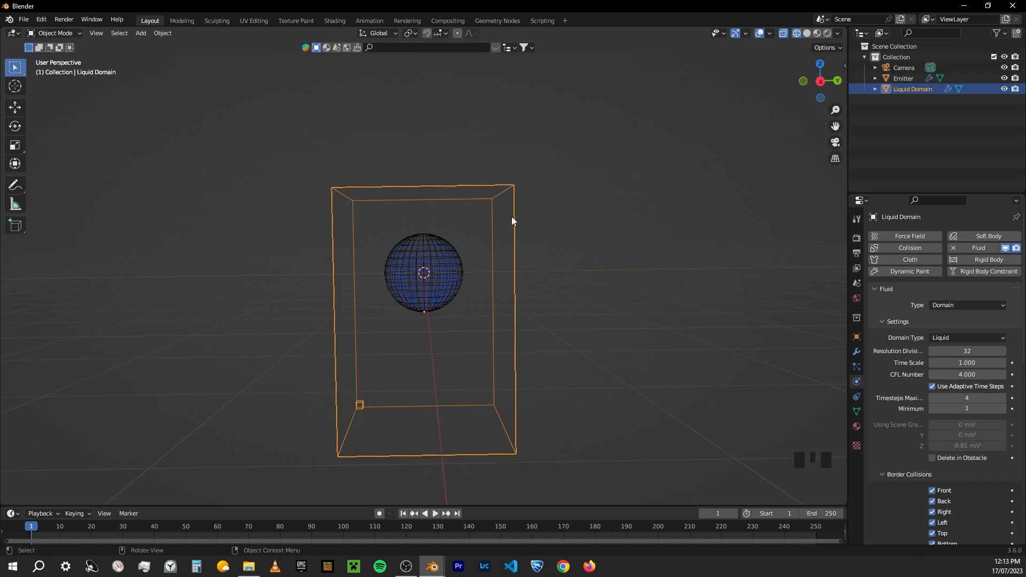
scroll(934, 480, down, 1)
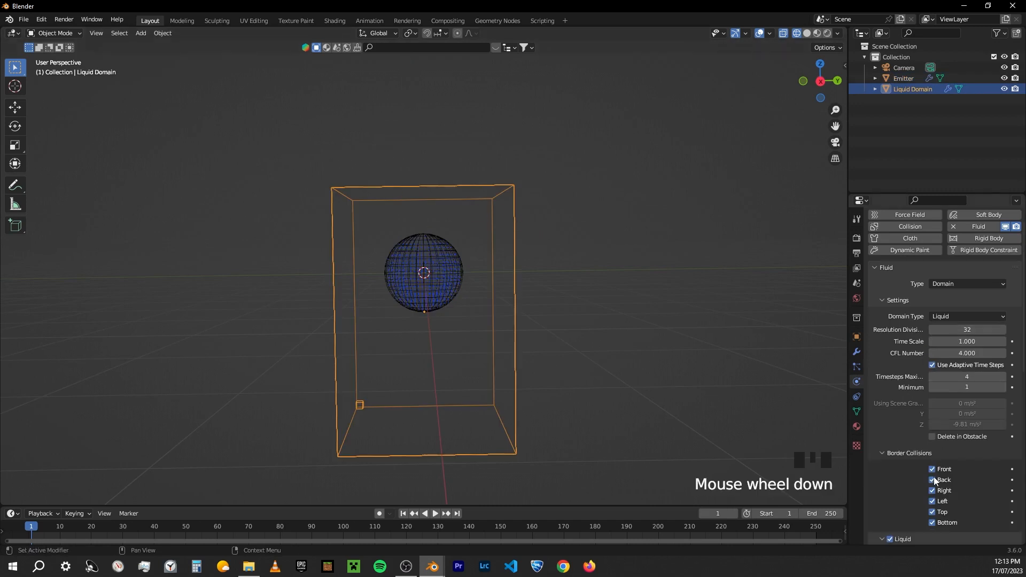
click(990, 329)
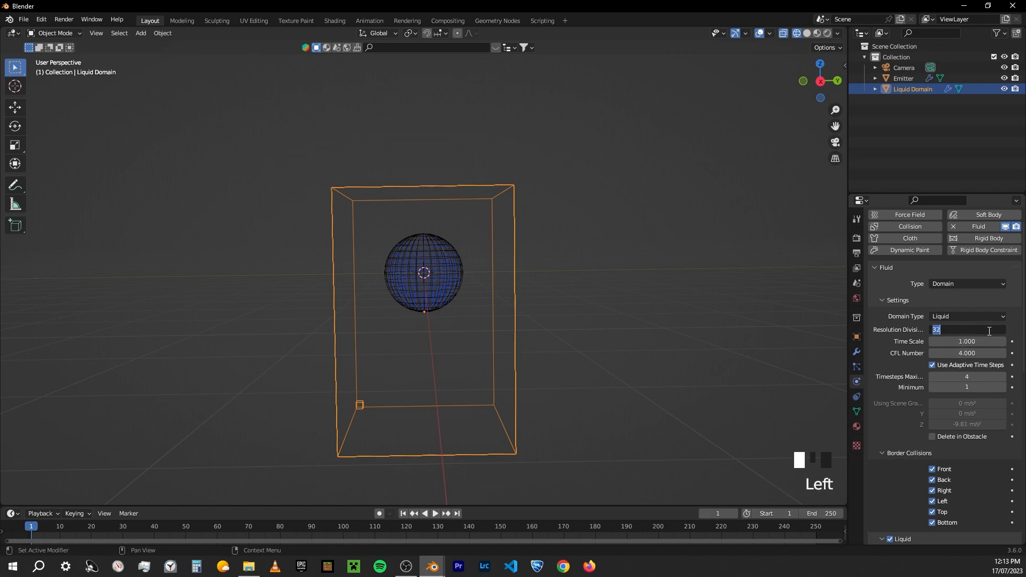
text(1000)
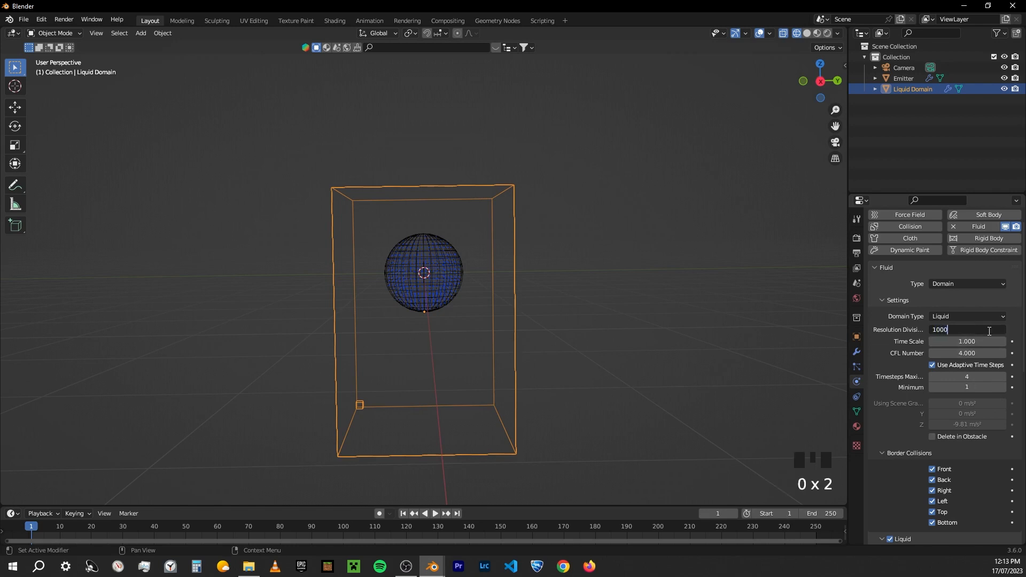
key(Return)
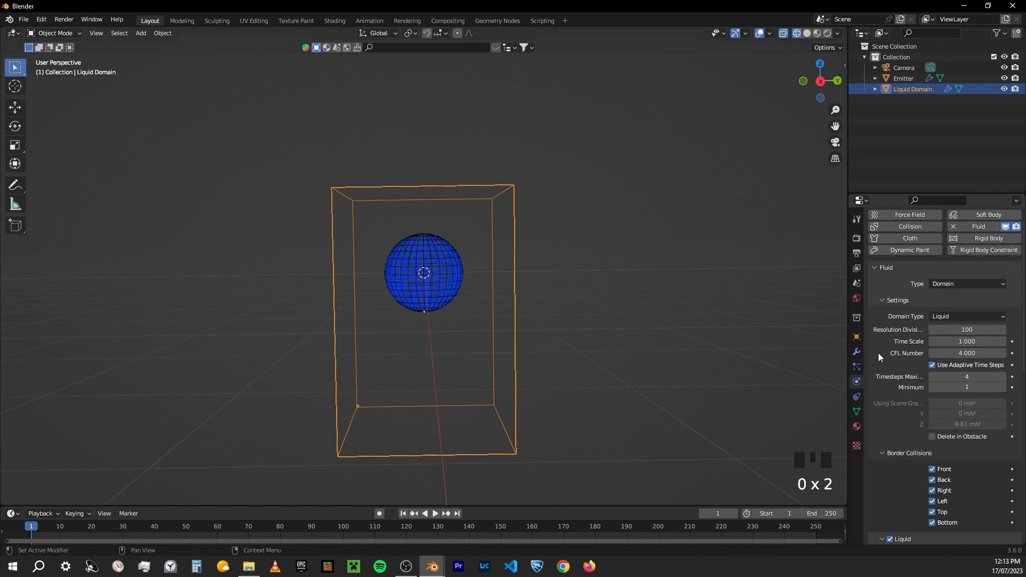
Preview the first frames of the higher-resolution simulation and rewind to frame 1
key(space)
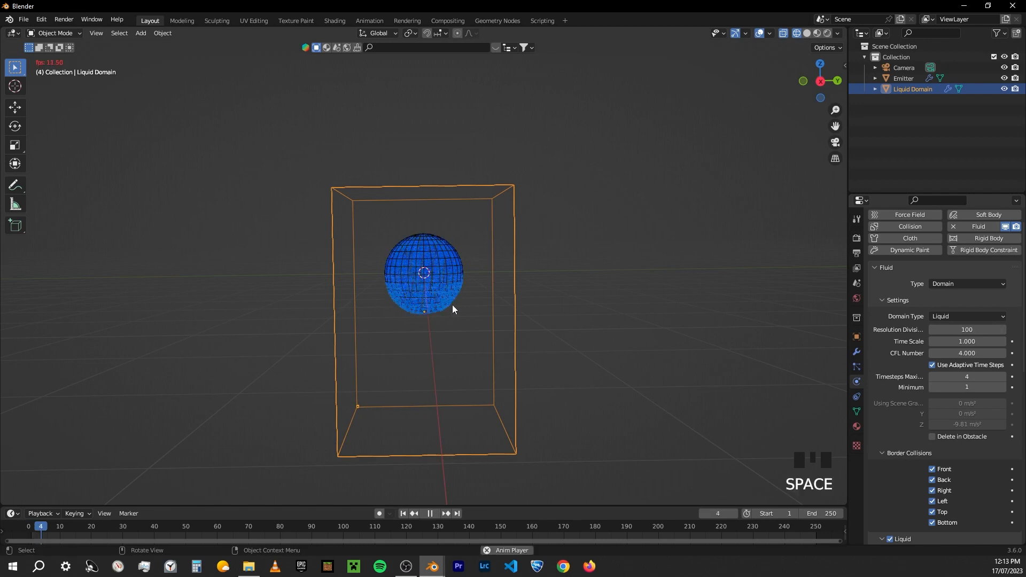
key(space)
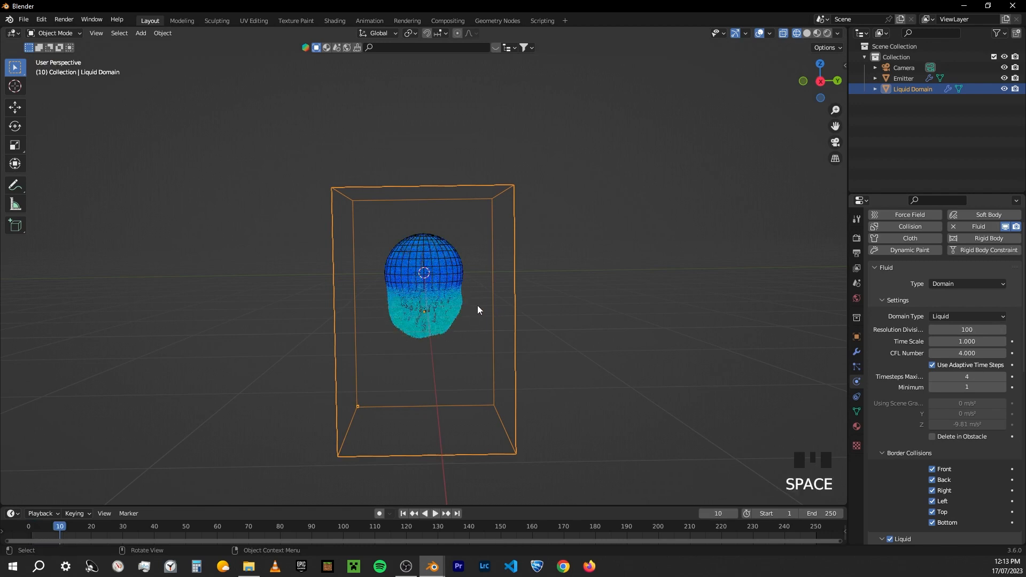
key(shift+Left)
Enable Mesh in the Liquid Domain's fluid settings and deselect the domain
scroll(1004, 392, down, 18)
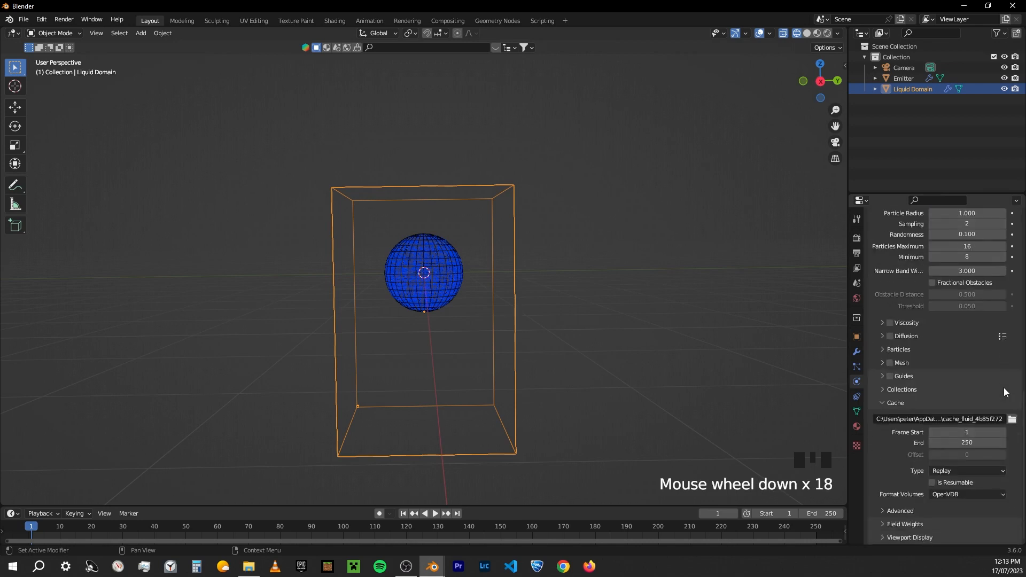
click(889, 362)
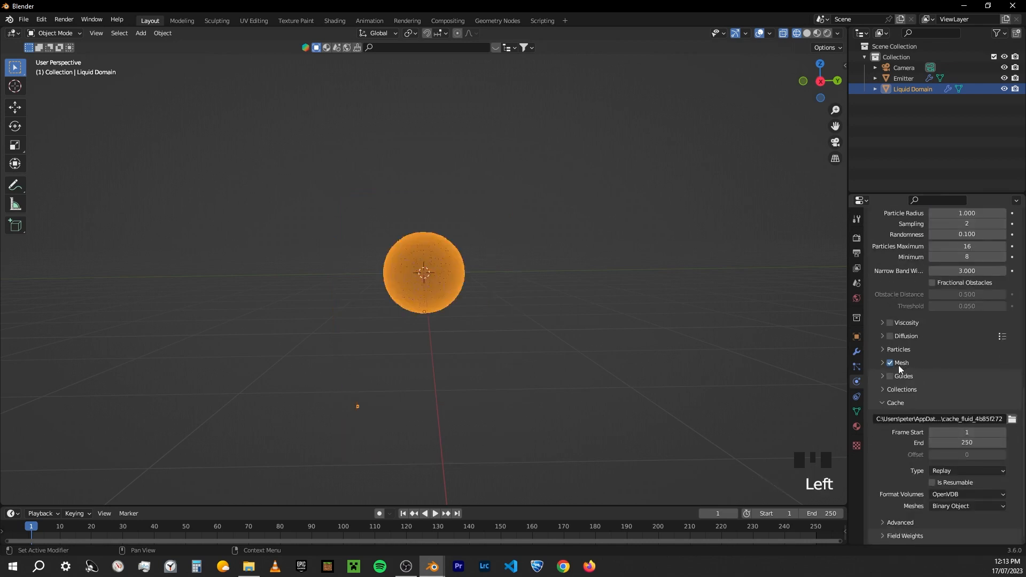
click(602, 302)
Play the meshed liquid with the viewport switched to solid shading, pause it, and leave nothing selected
key(space)
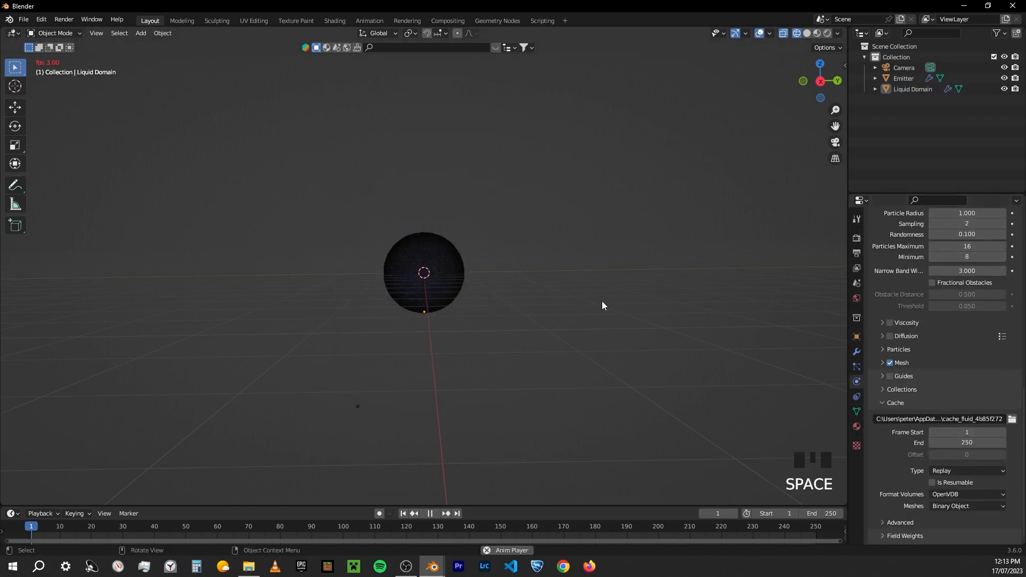
click(808, 33)
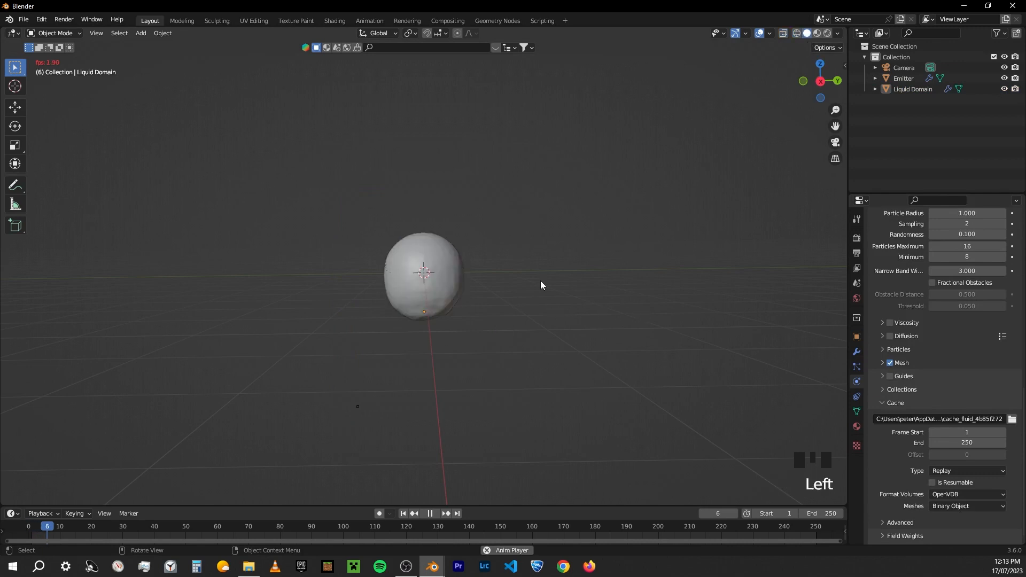
key(space)
click(435, 310)
click(676, 262)
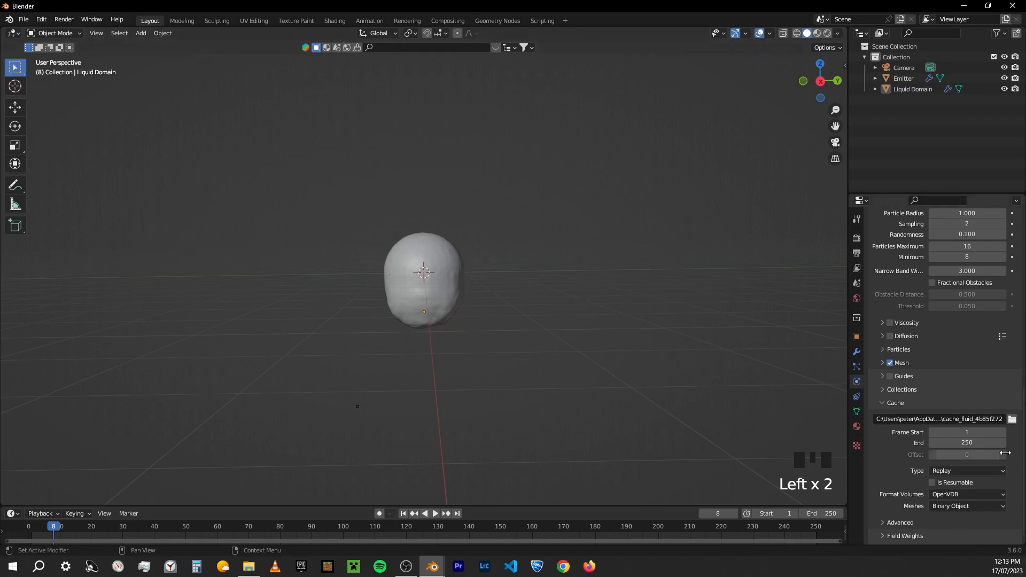
Enable Viscosity for the Liquid Domain and expand its settings
click(890, 323)
click(908, 323)
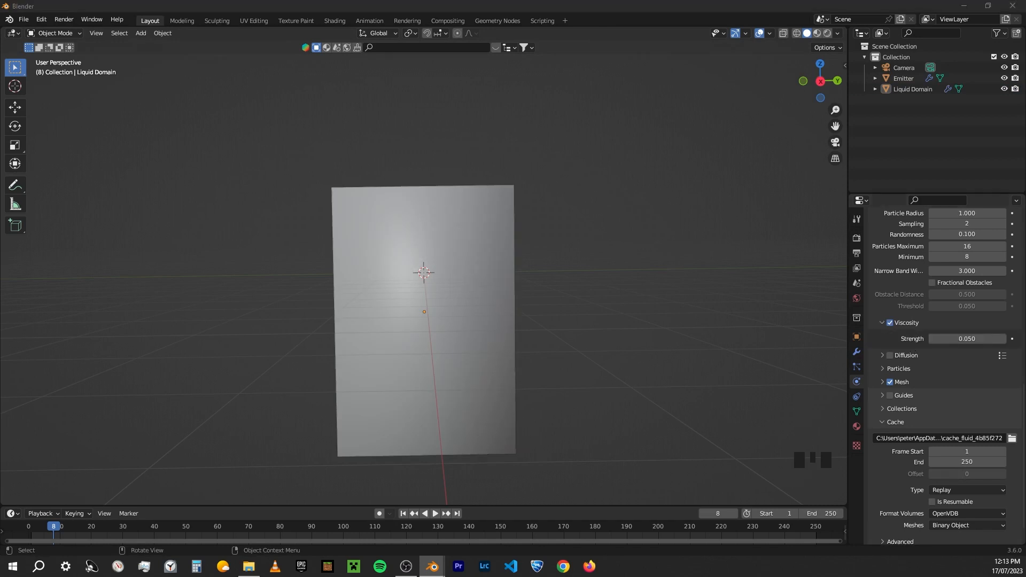
Set the Liquid Domain's viscosity strength to 0.010
click(976, 337)
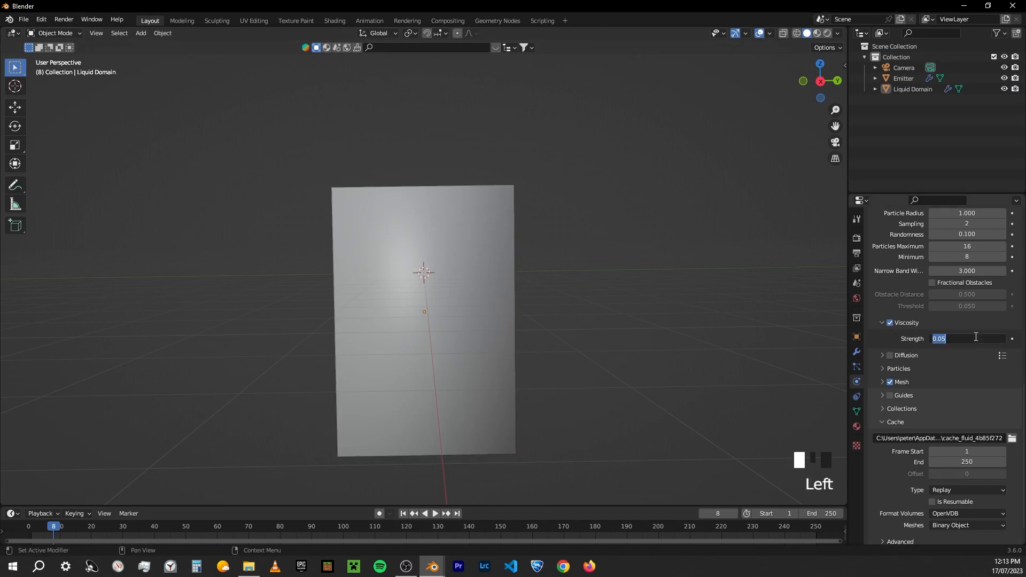
click(966, 338)
text(1)
key(Return)
Set the Liquid Domain's cache end frame to 400 and its cache type to All
click(971, 463)
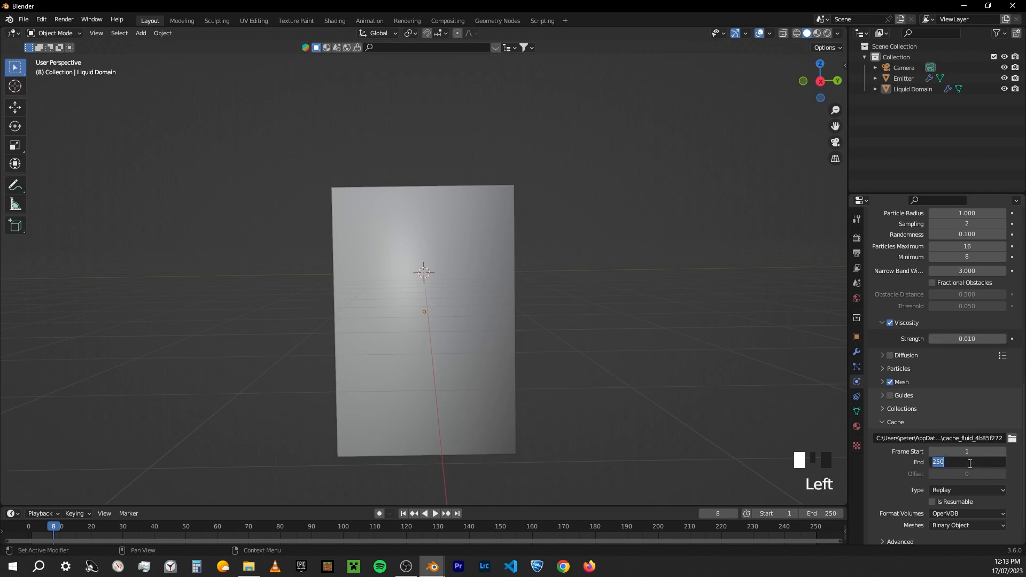
text(4)
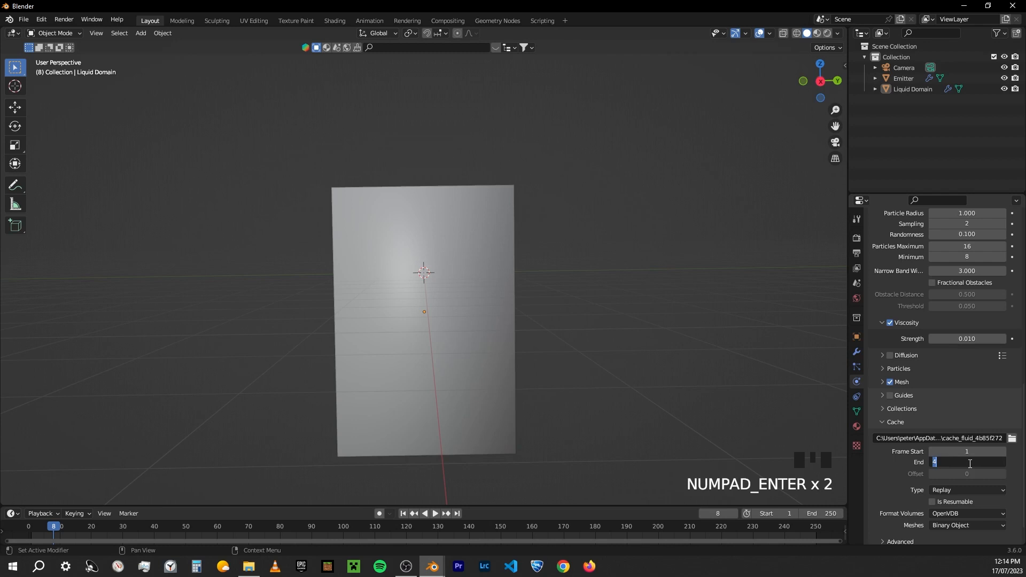
text(00)
click(971, 426)
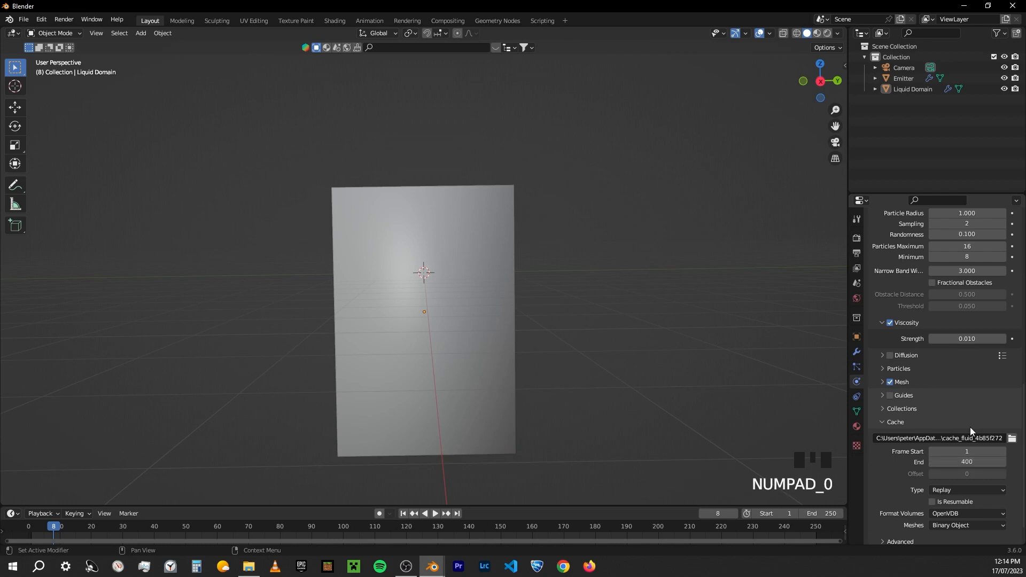
scroll(970, 428, down, 1)
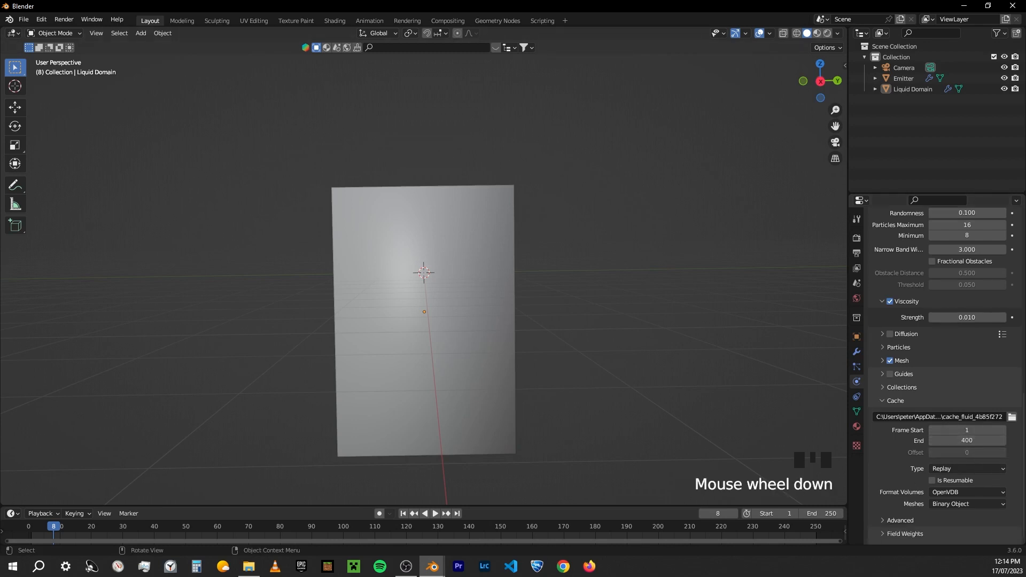
click(949, 470)
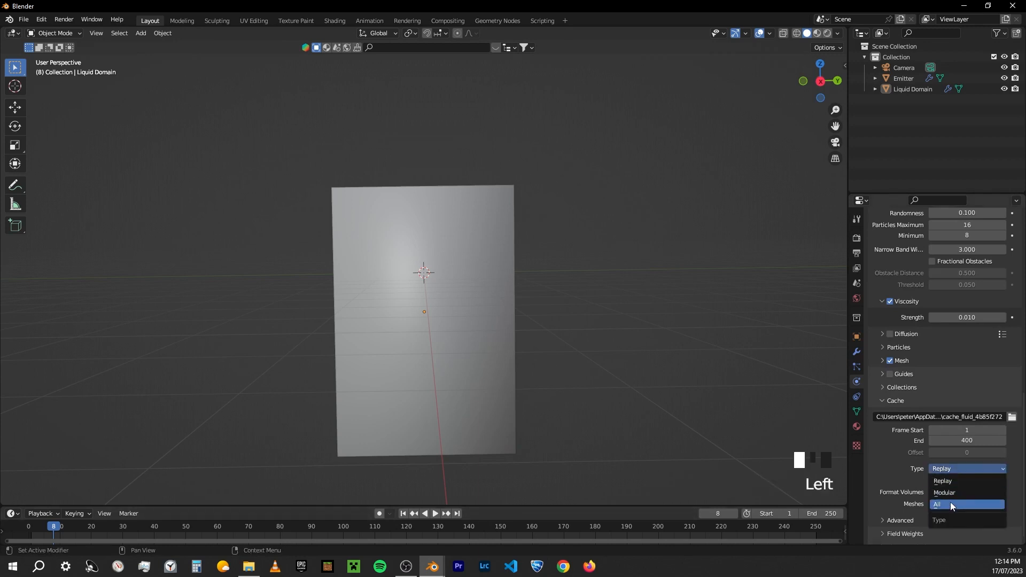
click(950, 502)
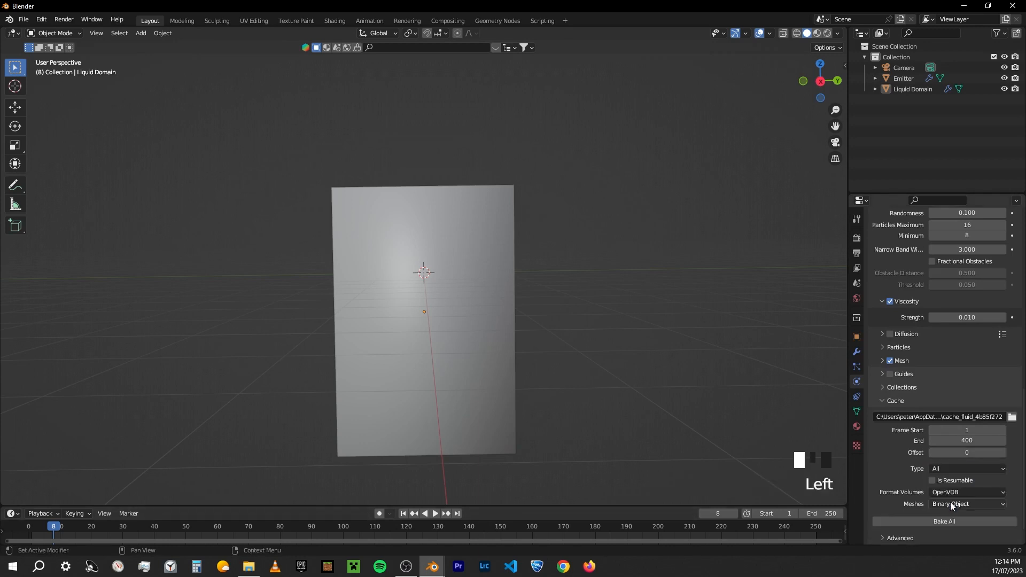
Show the viewport in wireframe and set the scene's end frame to 400
click(797, 34)
middle_drag(513, 182, 256, 301)
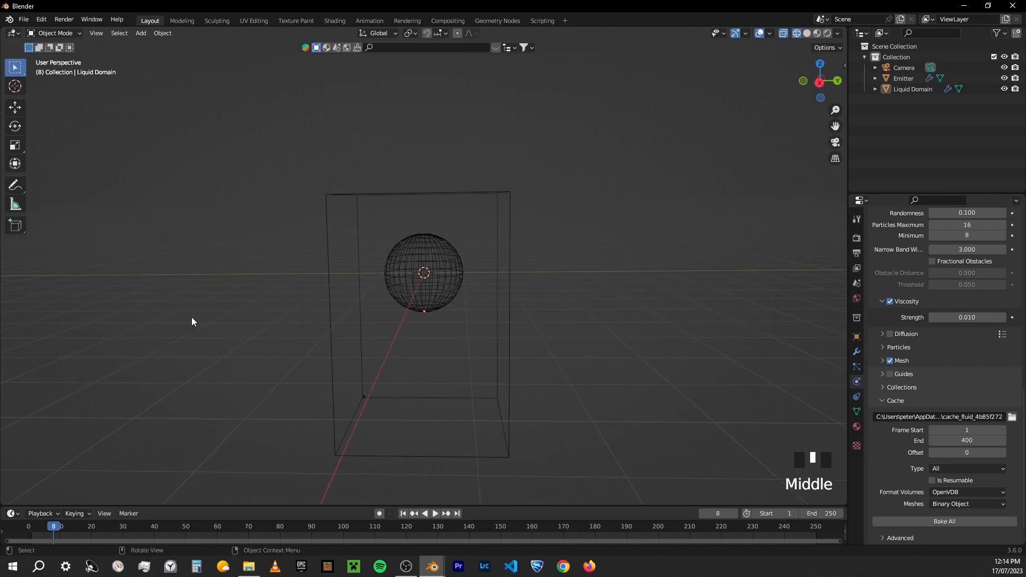
click(818, 514)
text(400)
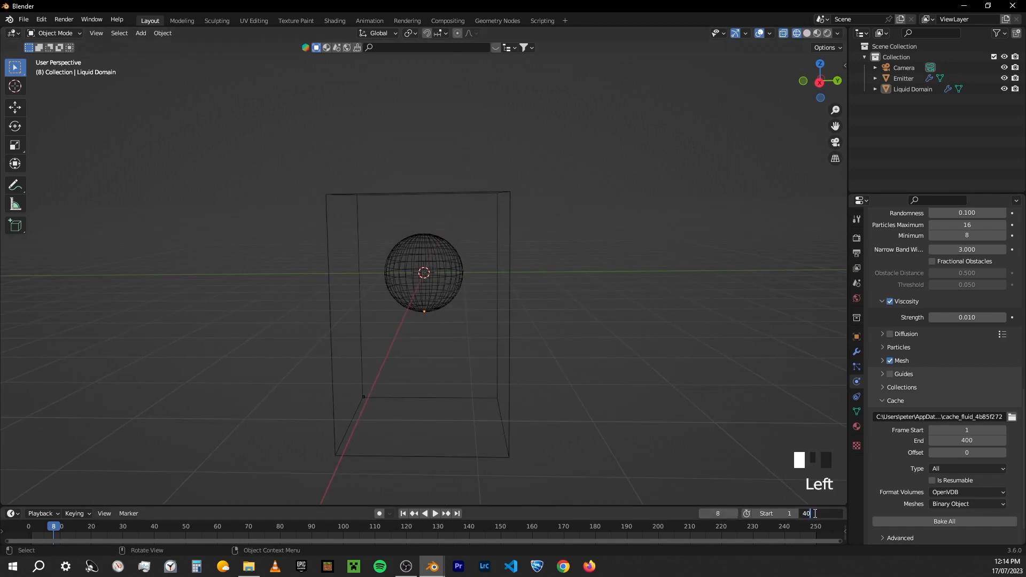
key(Return)
Scale the Liquid Domain up to about 8.69 × 8.69 × 13 m and raise it along Z until its base meets the ground plane
click(479, 242)
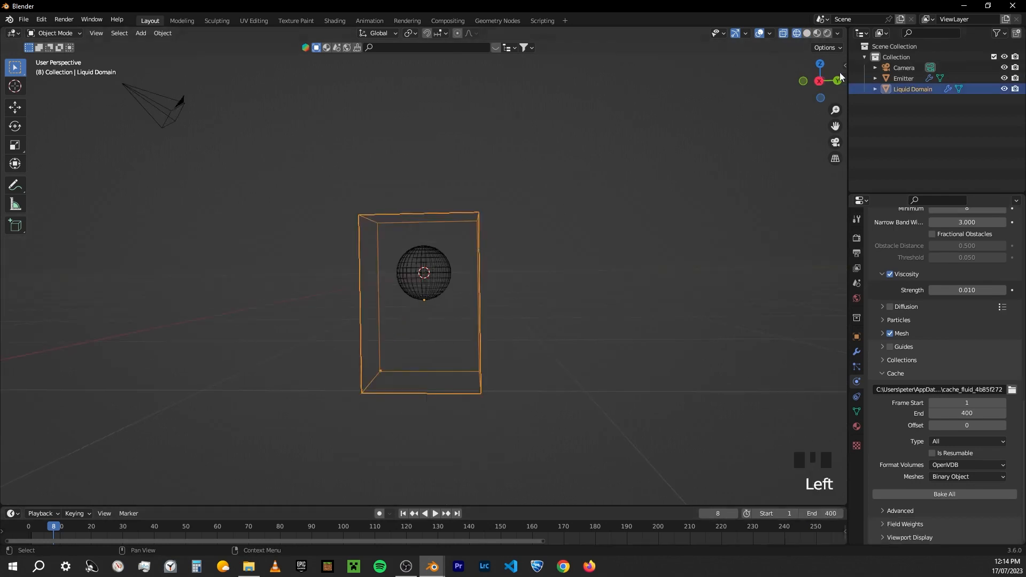
click(820, 81)
key(s)
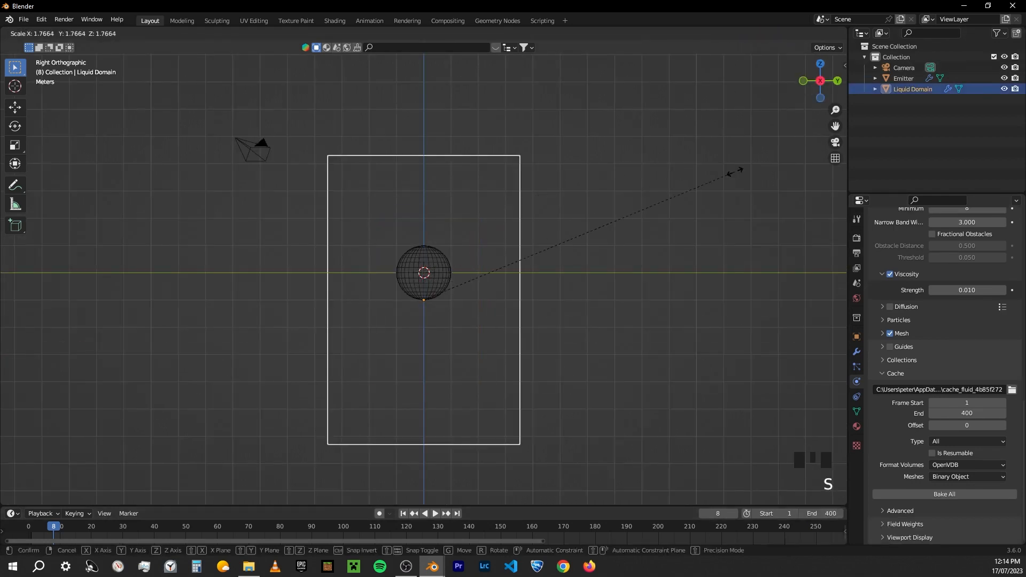
click(815, 163)
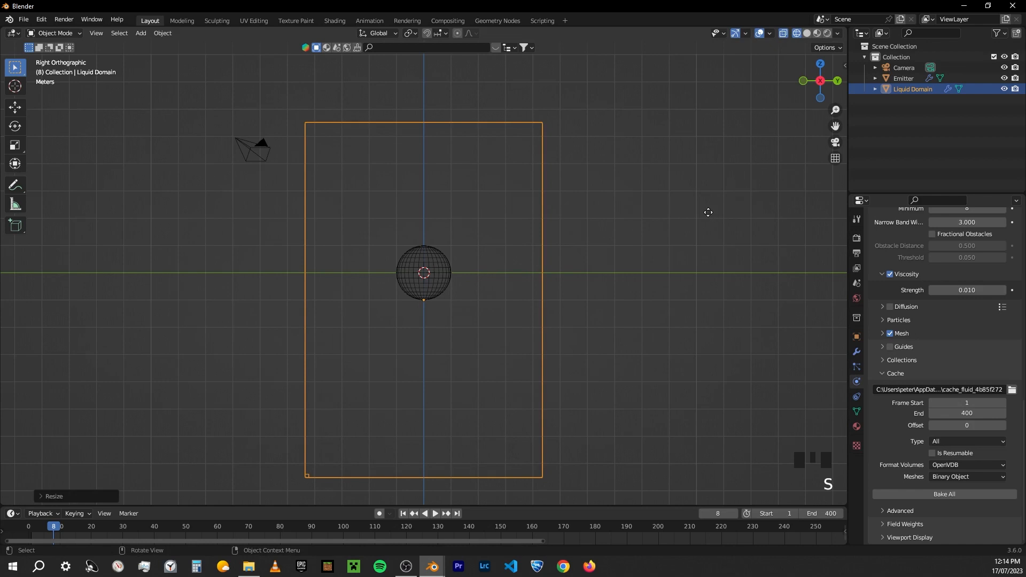
key(g)
key(z)
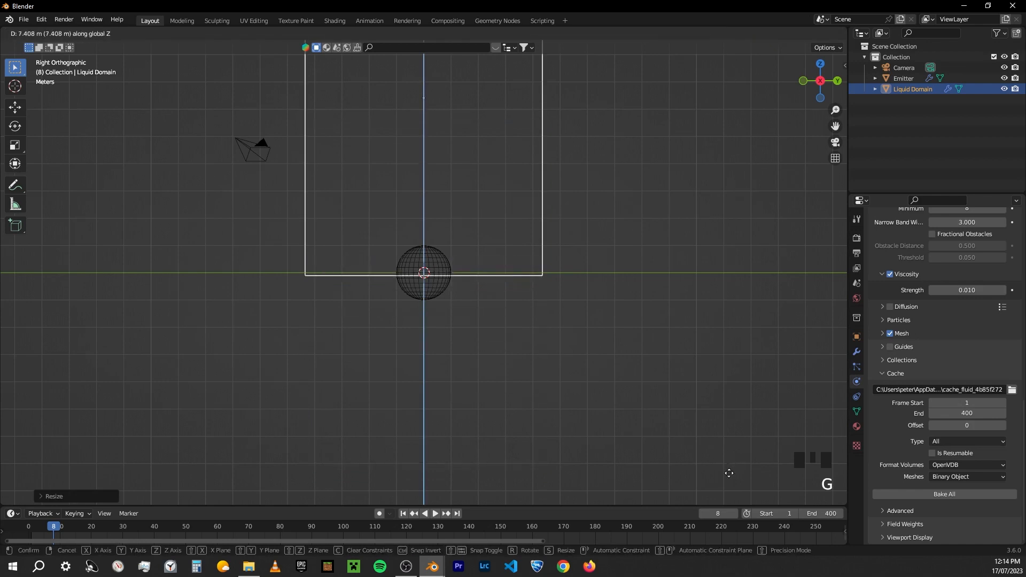
click(731, 470)
Move the Emitter sphere straight up along Z to just below the top inside the Liquid Domain
click(415, 278)
shift+middle_drag(415, 278, 403, 469)
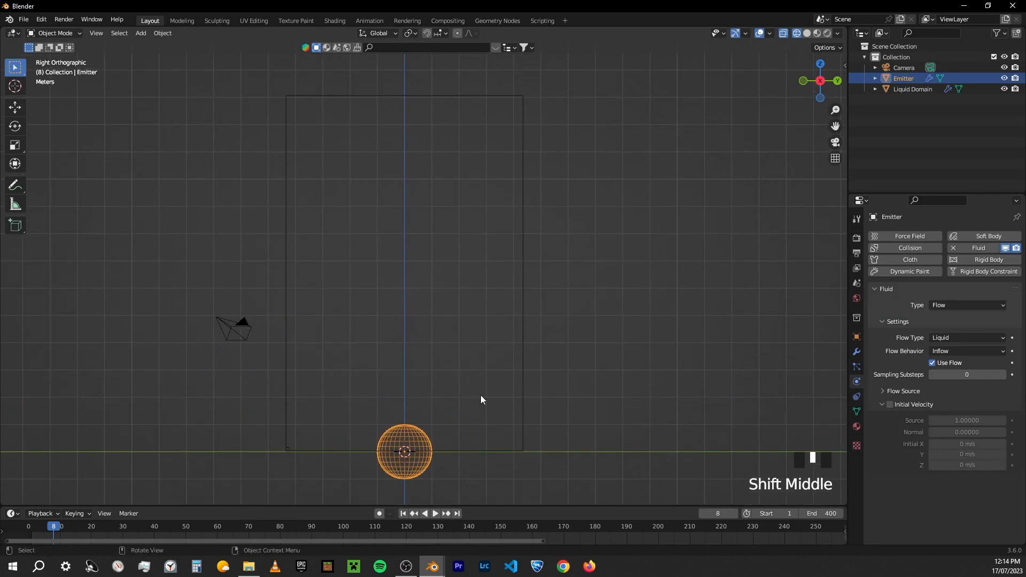
key(g)
key(z)
click(567, 100)
middle_drag(567, 100, 479, 214)
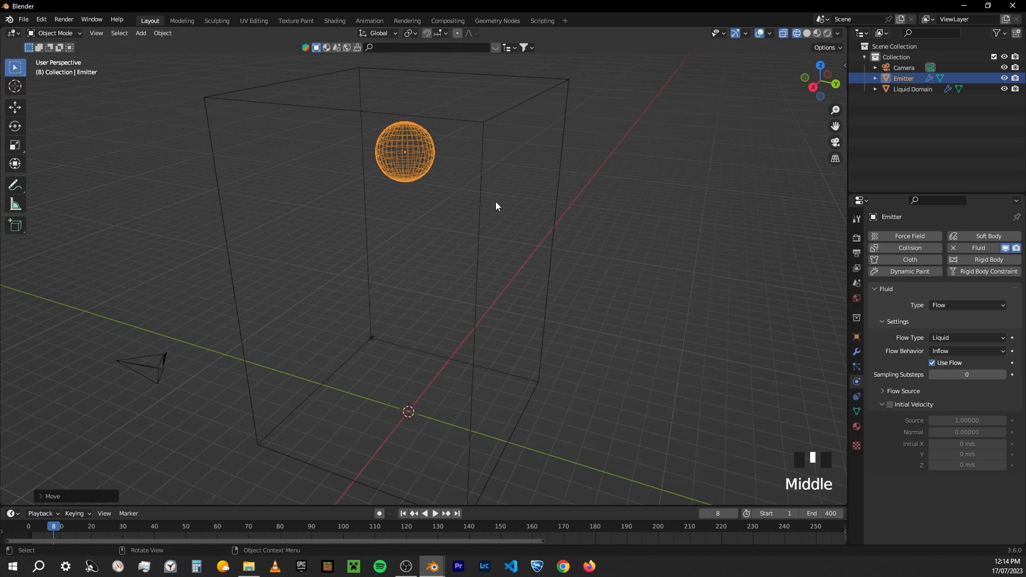
Add a cube mesh at the world origin
key(shift+a)
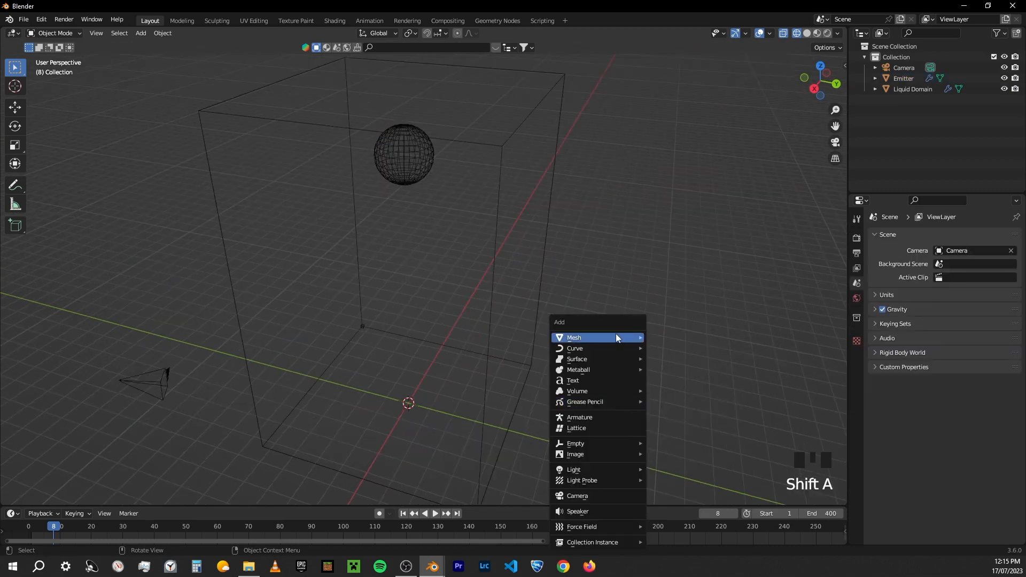
mouse_move(618, 337)
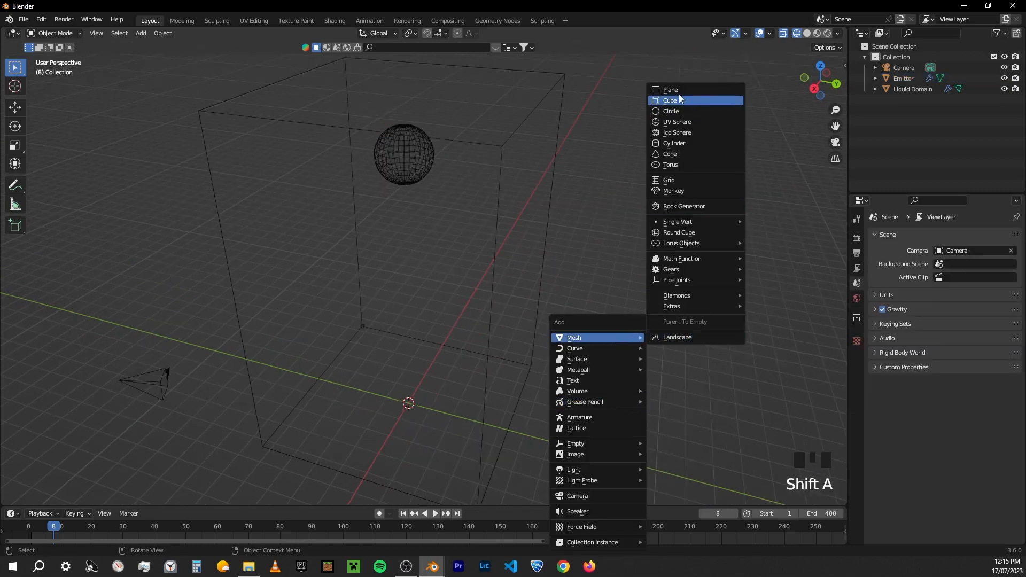
click(679, 100)
middle_drag(481, 256, 601, 239)
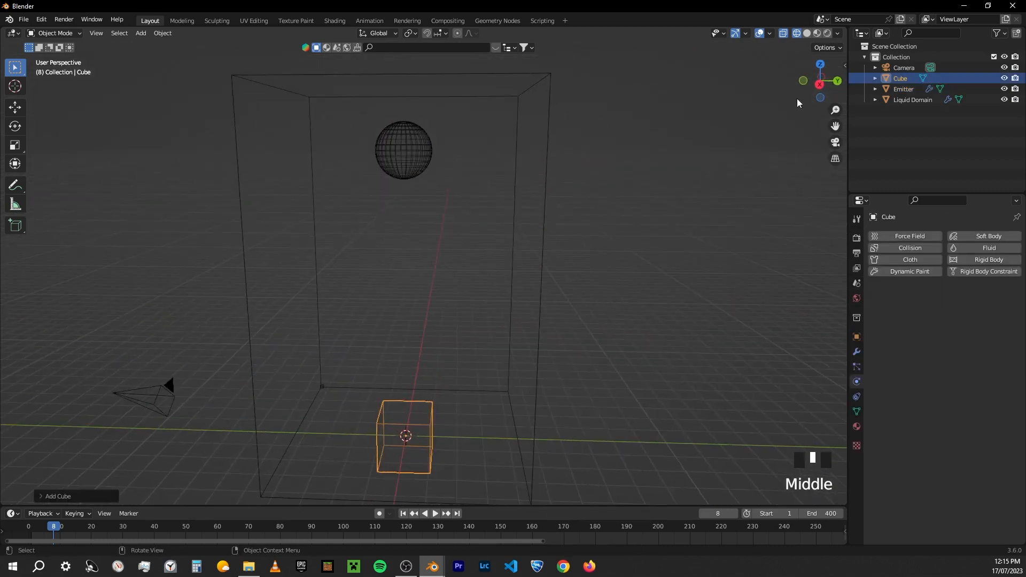
Copy the Liquid Domain's X scale of 4.347 onto the new cube
click(821, 85)
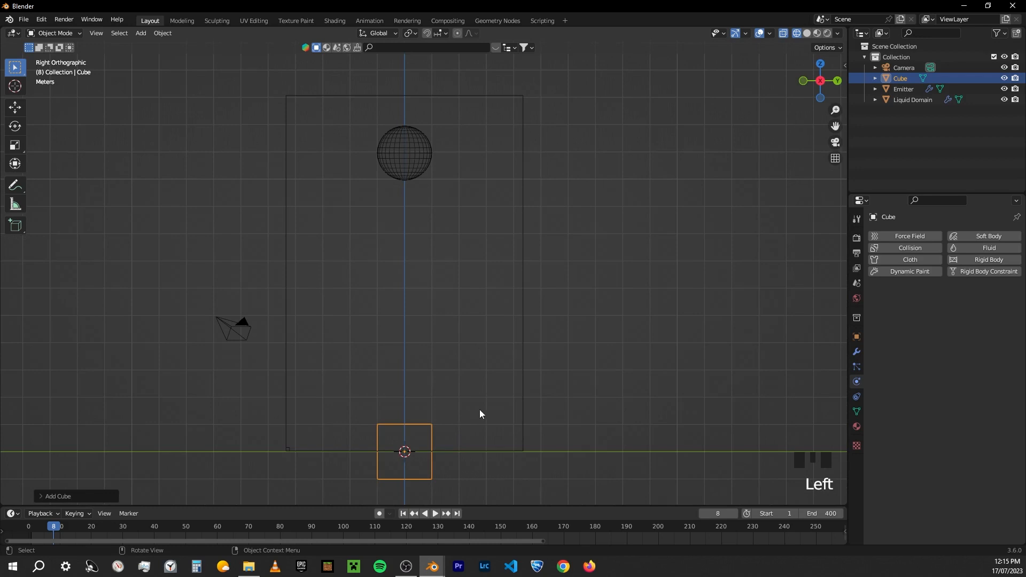
click(337, 97)
key(n)
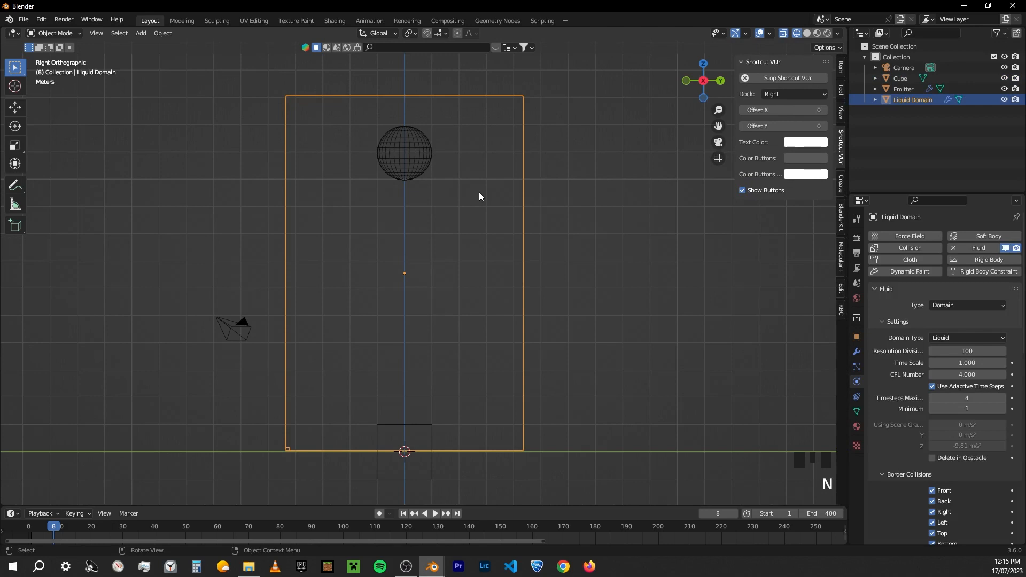
click(842, 68)
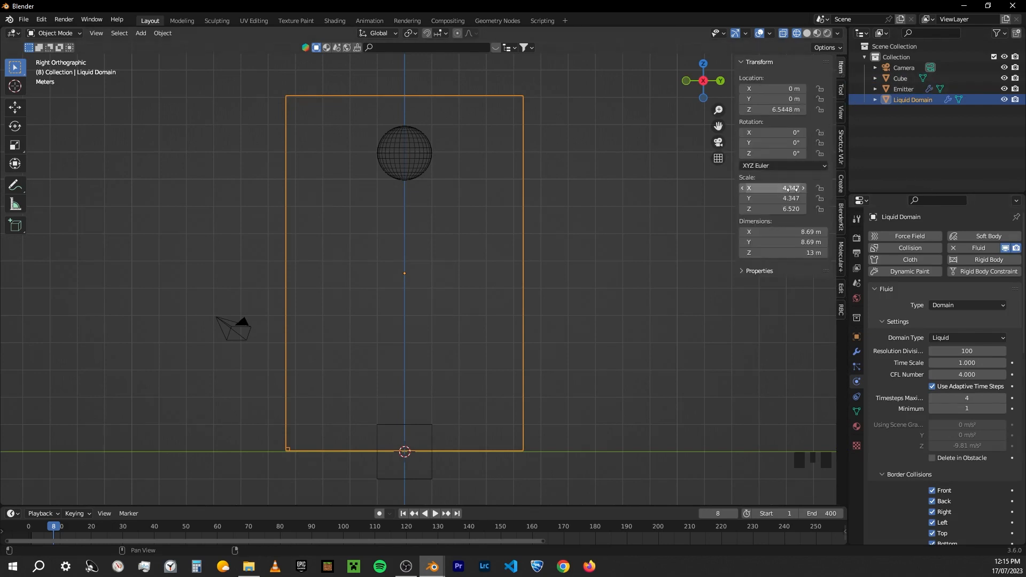
key(ctrl+c)
click(432, 422)
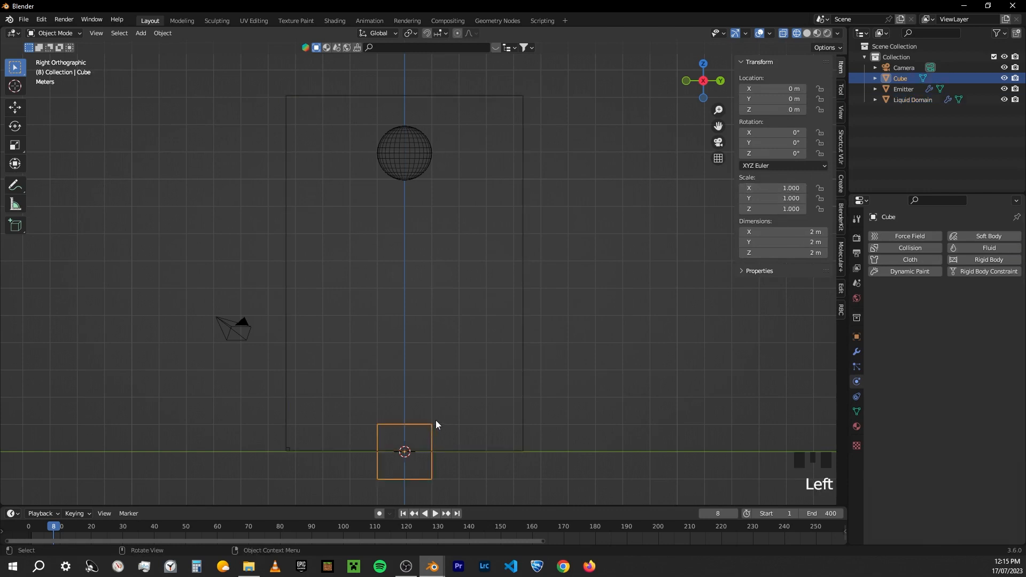
key(ctrl+v)
Copy the Liquid Domain's Y scale of 4.347 onto the cube
click(532, 258)
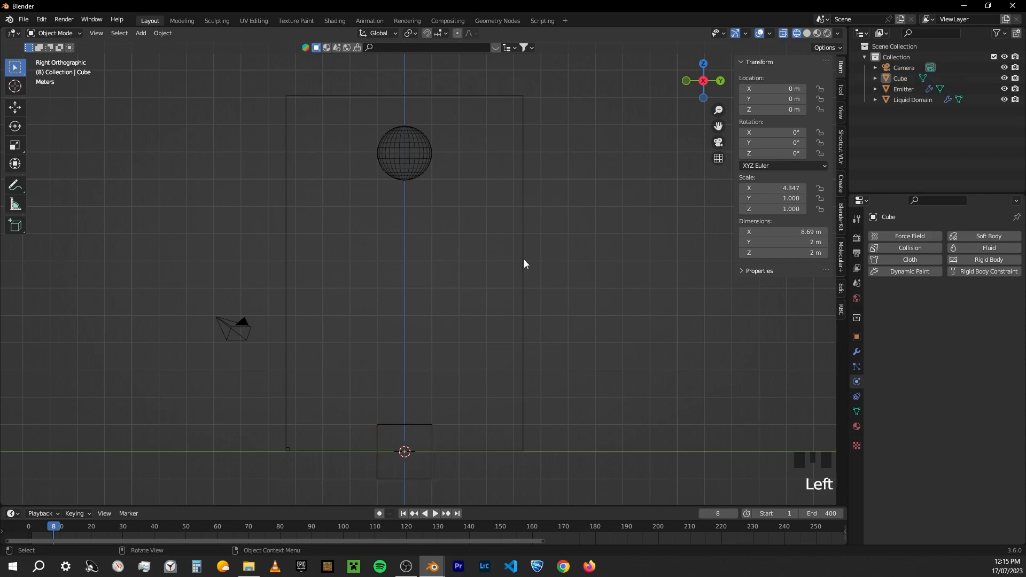
click(524, 259)
key(ctrl+c)
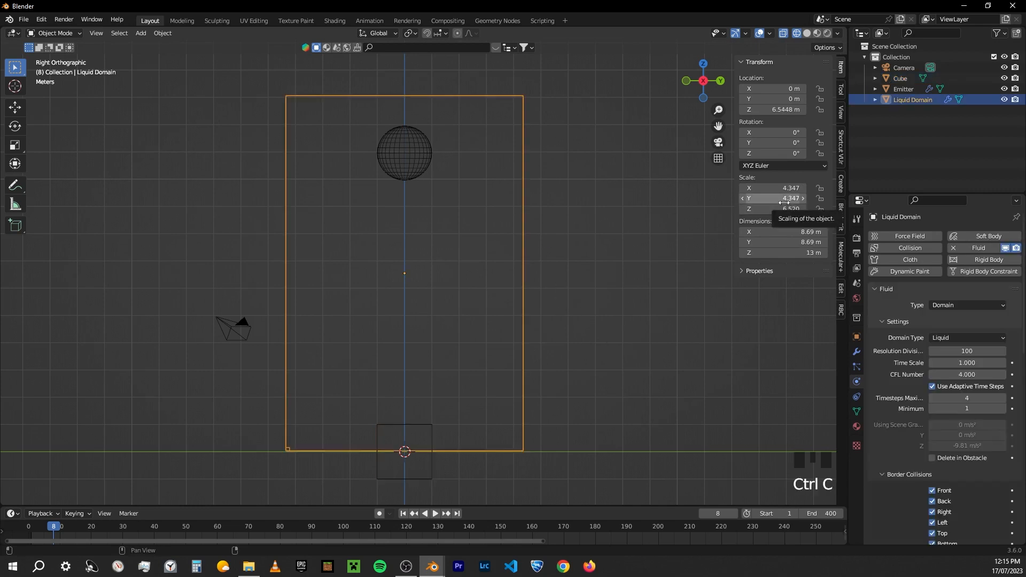
click(438, 438)
key(ctrl+v)
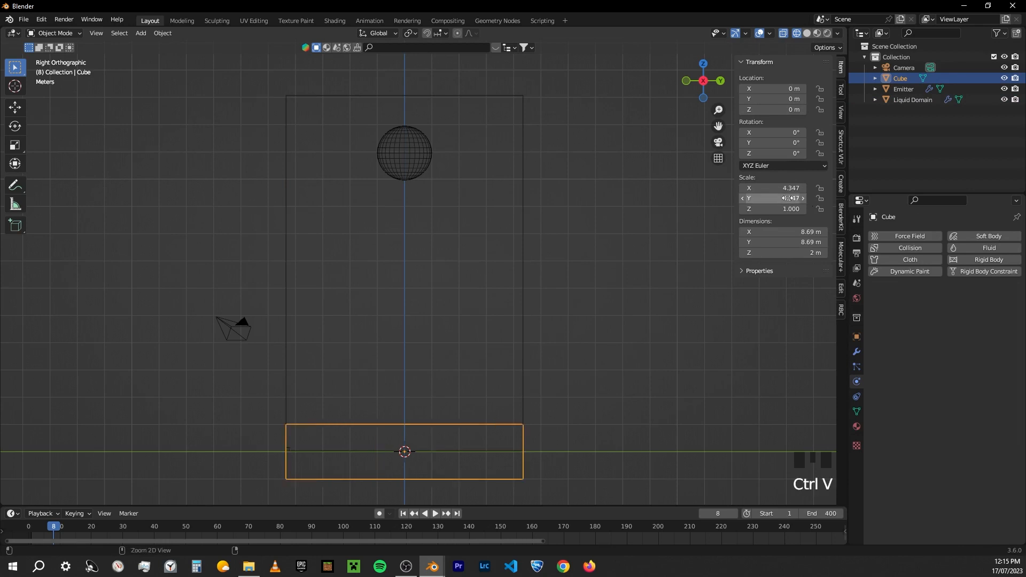
Copy the Liquid Domain's Z scale of 6.520 onto the cube
click(525, 378)
key(ctrl+c)
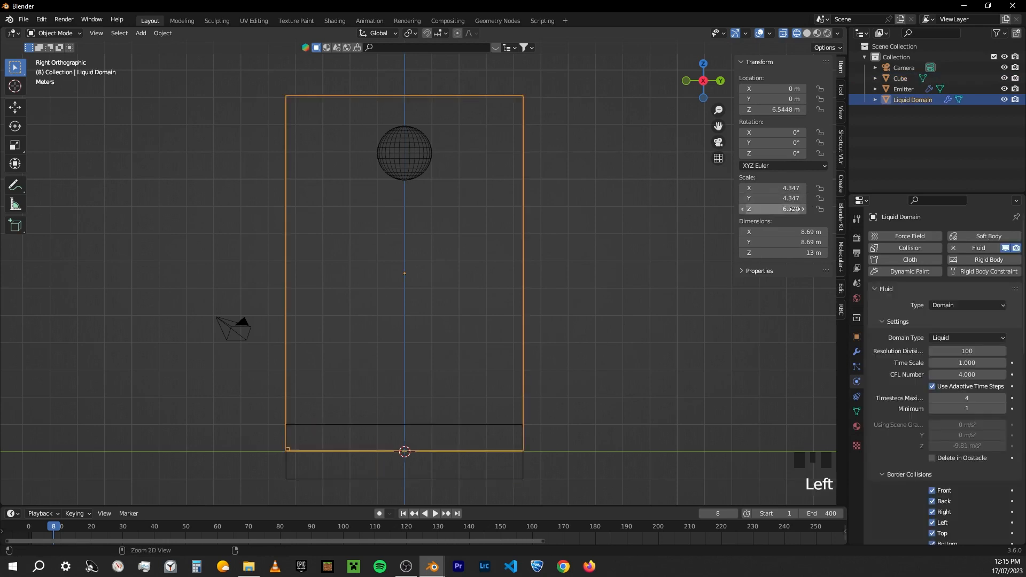
click(521, 464)
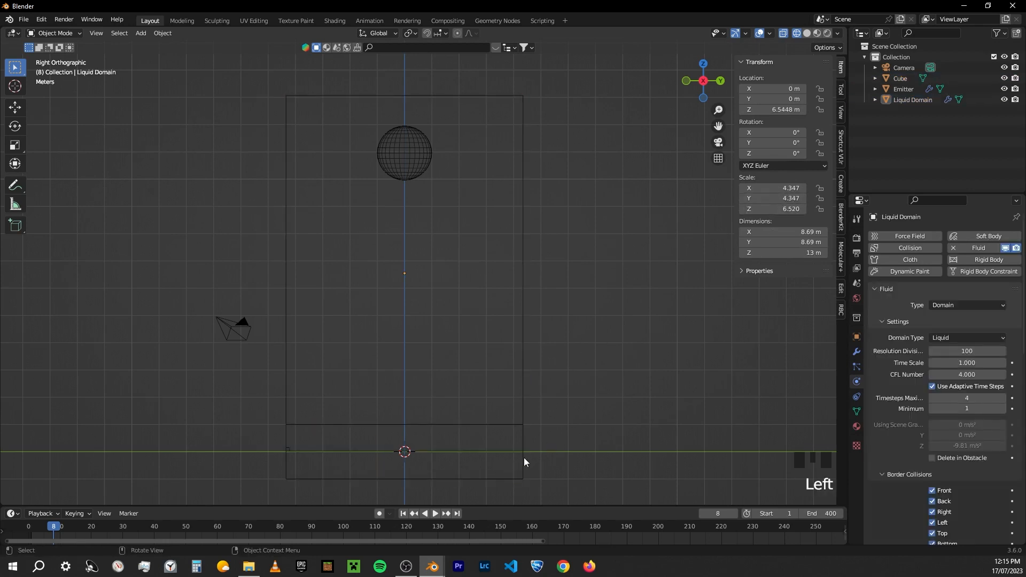
click(524, 461)
key(ctrl+v)
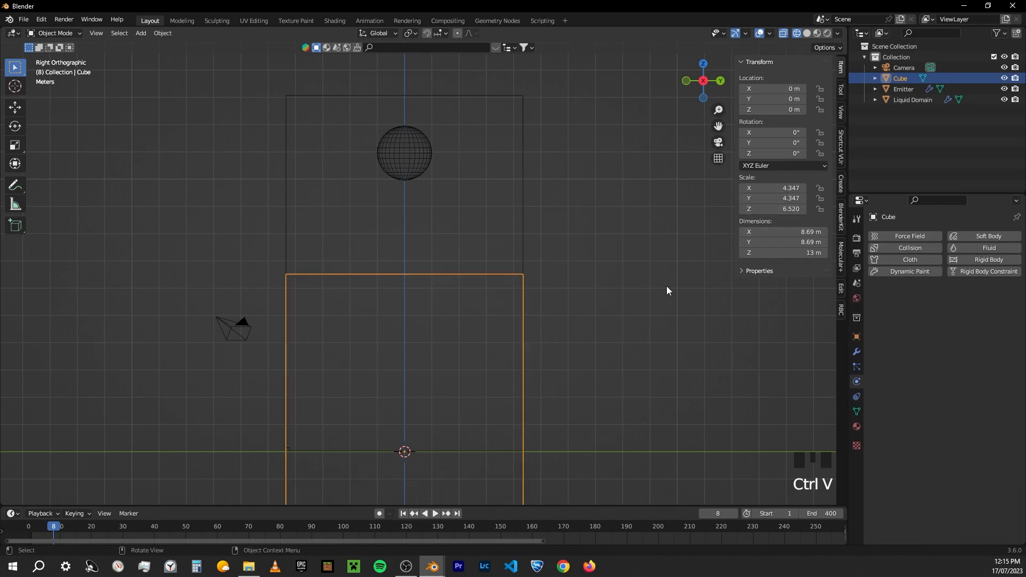
Copy the Liquid Domain's Z location of 6.5448 m onto the cube so both boxes coincide
scroll(492, 342, down, 5)
scroll(489, 340, up, 6)
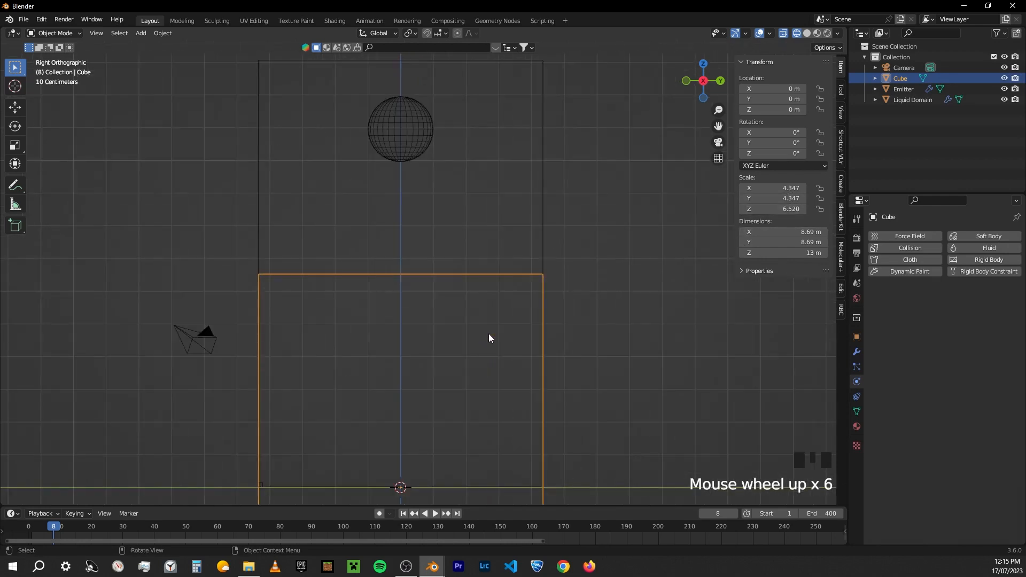
click(542, 217)
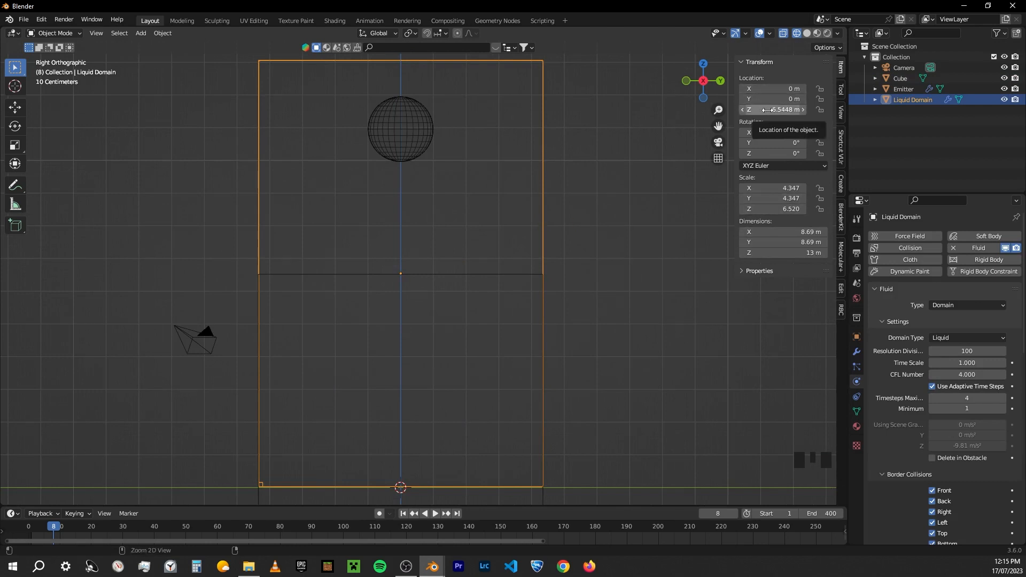
key(ctrl+c)
click(514, 265)
click(514, 274)
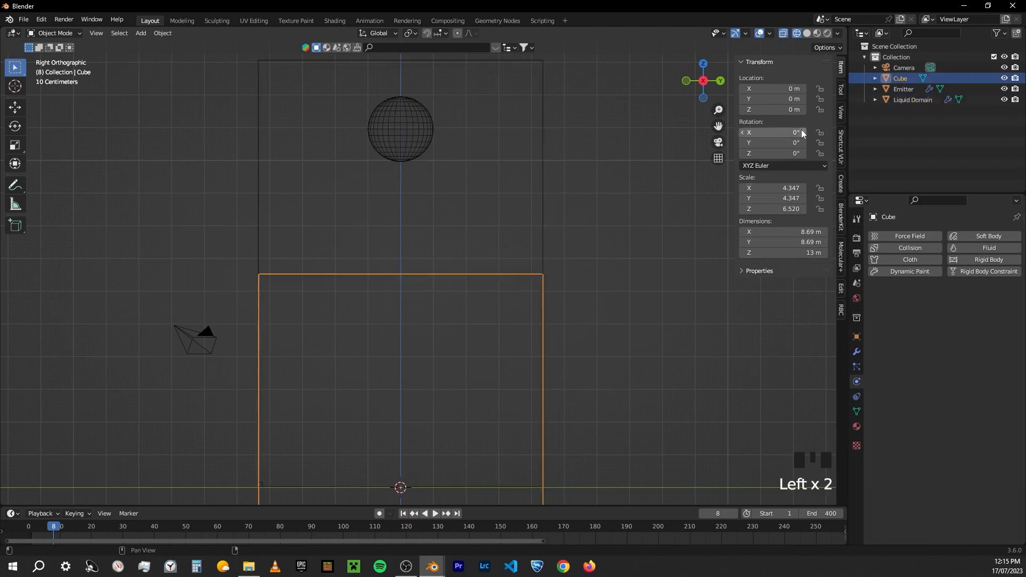
key(ctrl+v)
Scale the cube up slightly to about 4.358 in X and Y and 6.537 in Z, making it just larger than the domain
scroll(588, 237, down, 2)
mouse_move(589, 236)
middle_down()
mouse_move(505, 249)
mouse_move(593, 257)
mouse_move(576, 254)
mouse_move(602, 230)
middle_up()
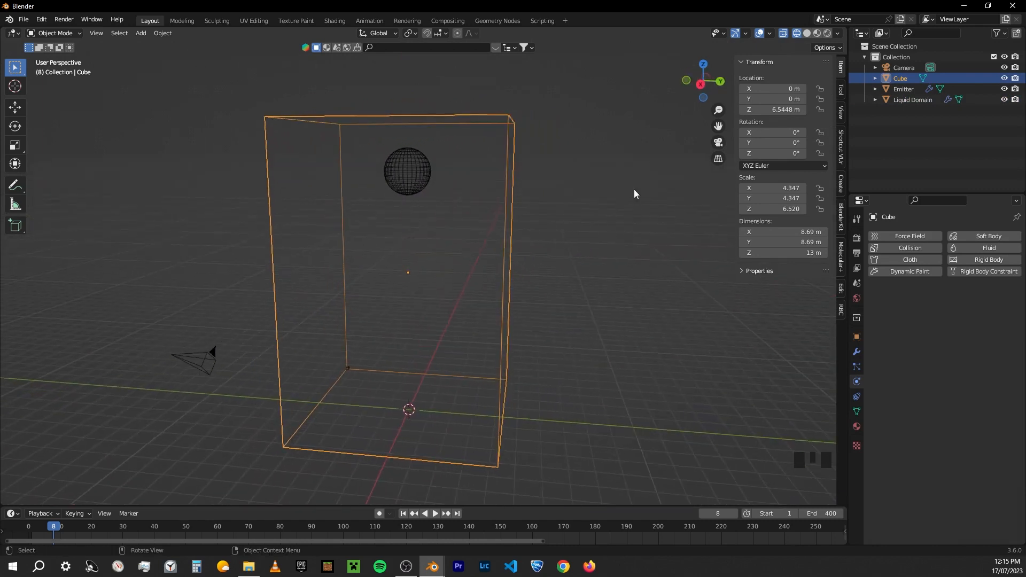
click(697, 85)
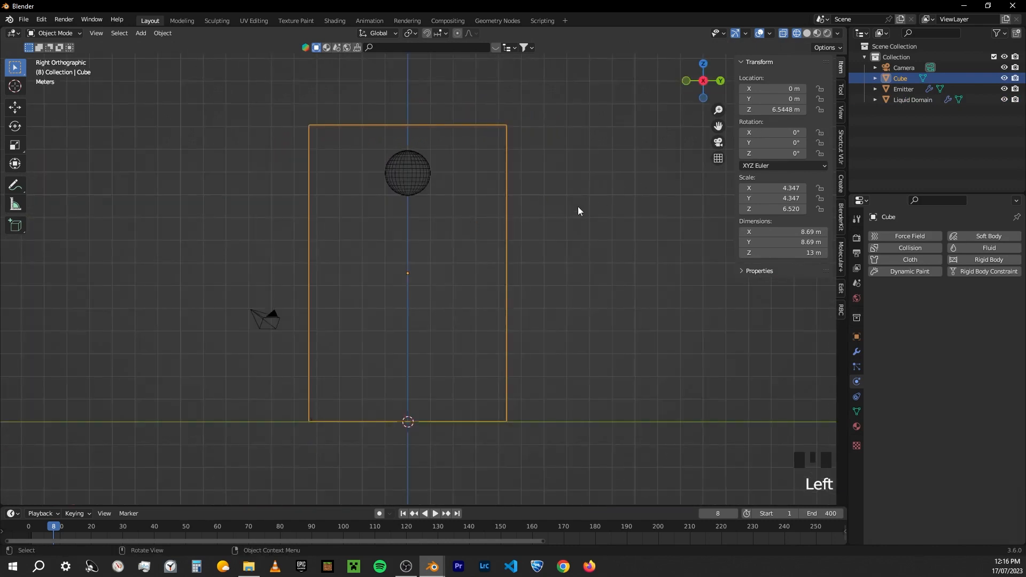
scroll(588, 208, up, 3)
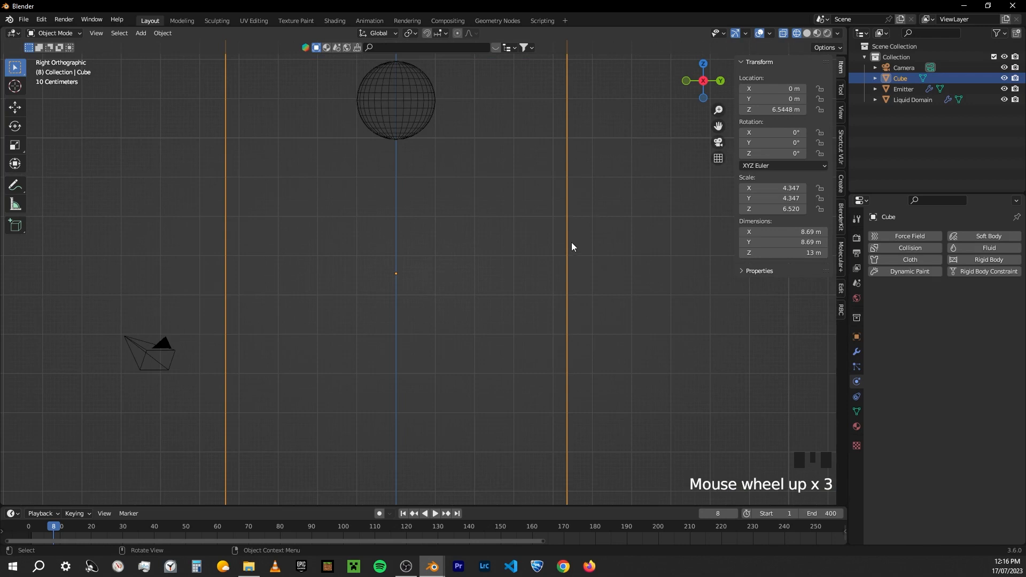
key(s)
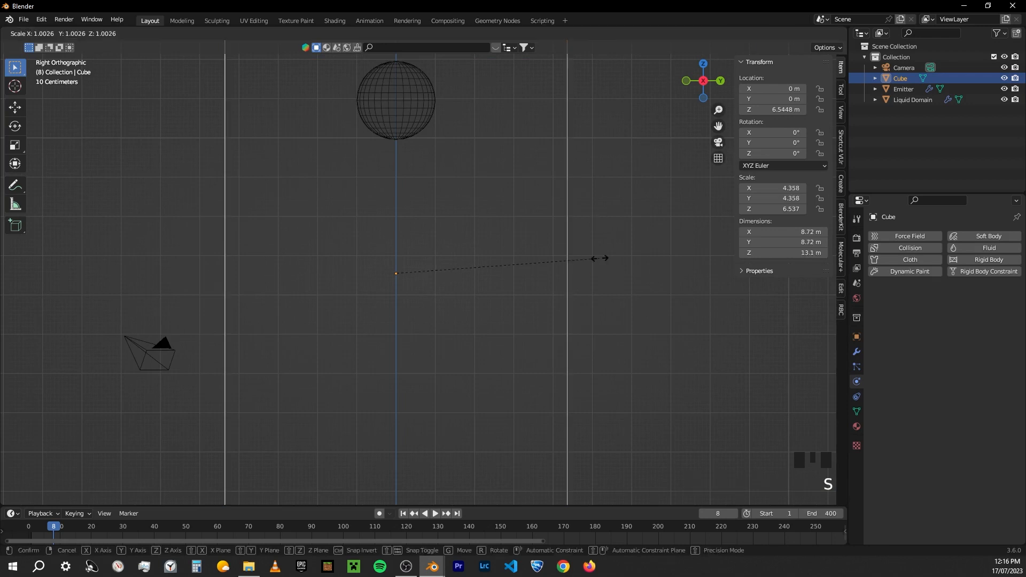
click(600, 258)
mouse_move(600, 258)
middle_down()
mouse_move(576, 289)
mouse_move(616, 302)
mouse_move(562, 287)
mouse_move(555, 298)
mouse_move(588, 316)
mouse_move(567, 320)
mouse_move(594, 316)
mouse_move(594, 260)
middle_up()
scroll(617, 302, down, 4)
click(601, 299)
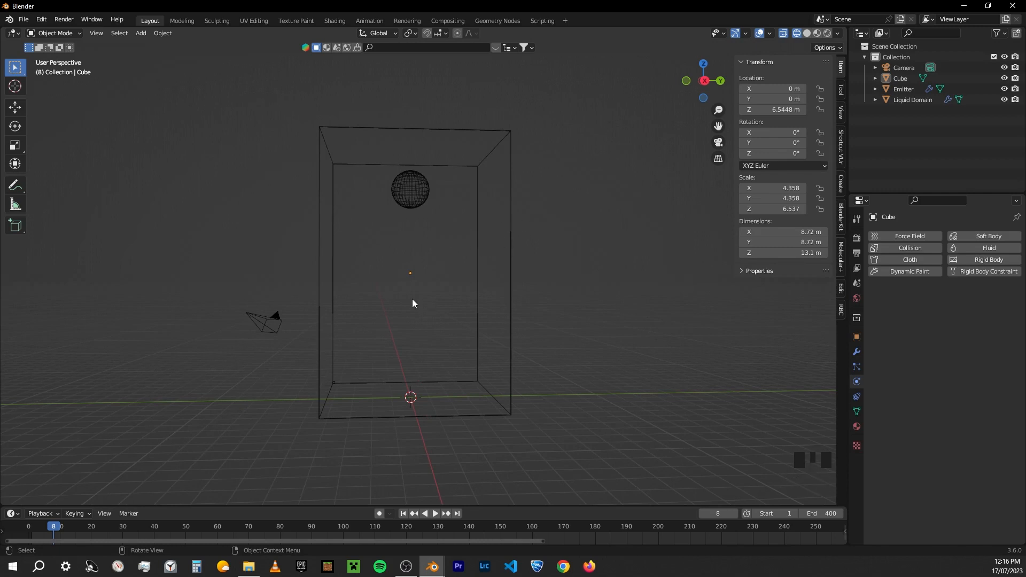
Add an ico sphere with 4 subdivisions and a 1 m radius at the world origin
middle_drag(443, 290, 450, 236)
key(shift+a)
mouse_move(492, 306)
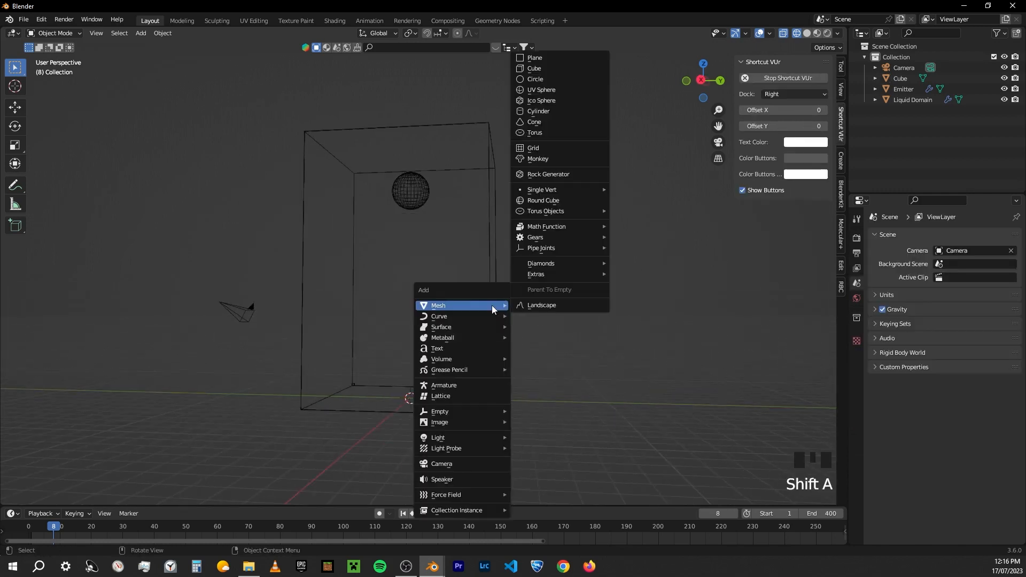
click(568, 105)
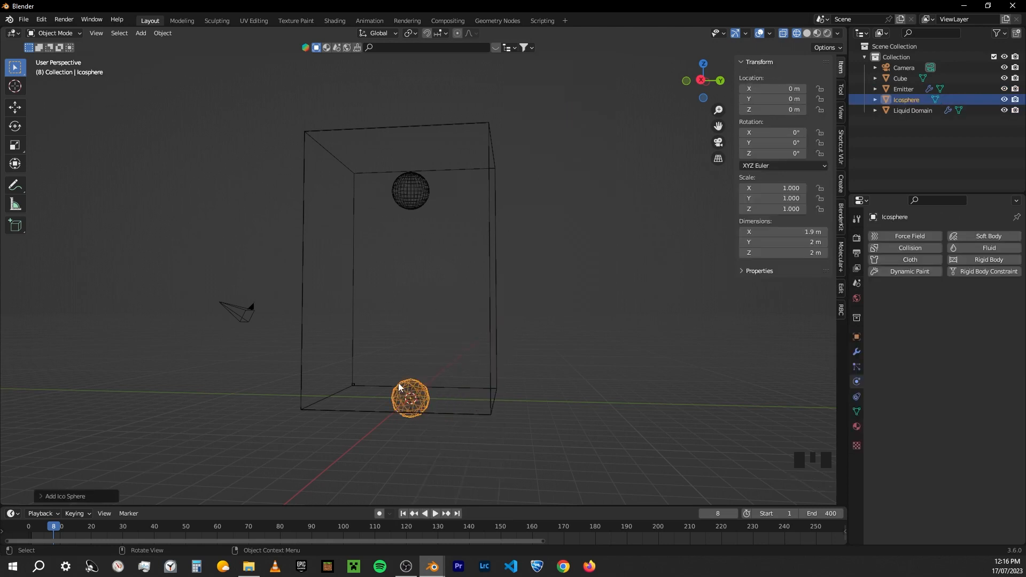
click(55, 496)
click(177, 392)
click(176, 392)
click(176, 392)
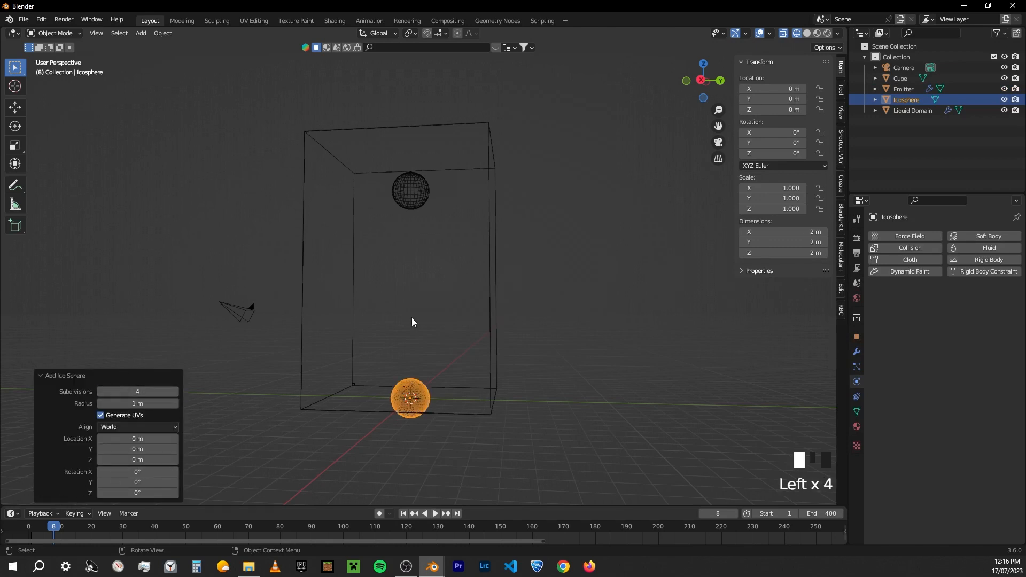
Shade the icosphere smooth and raise it along Z to about 4.45 m inside the container
middle_drag(411, 320, 412, 351)
right_click(415, 374)
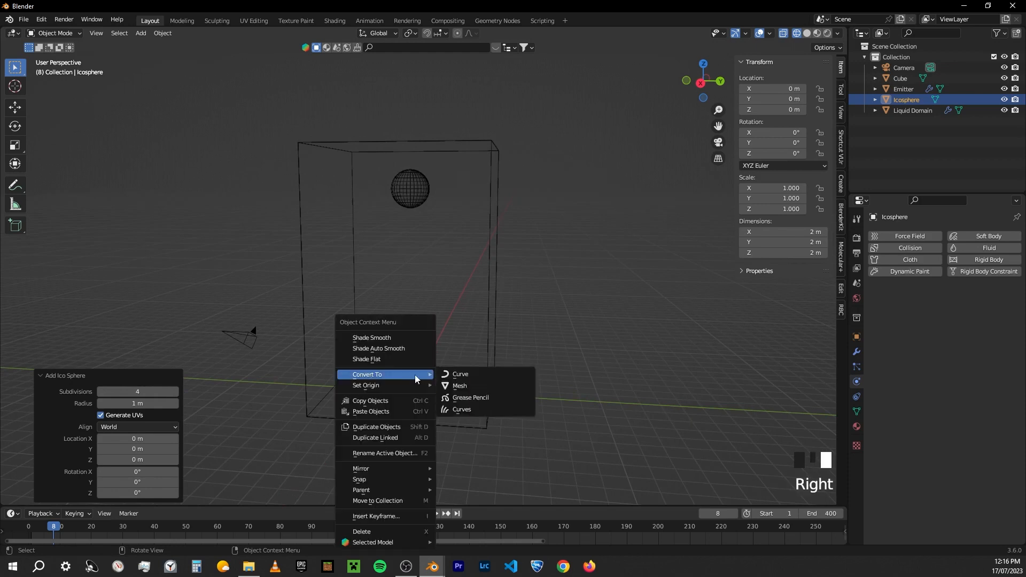
click(399, 336)
key(g)
key(z)
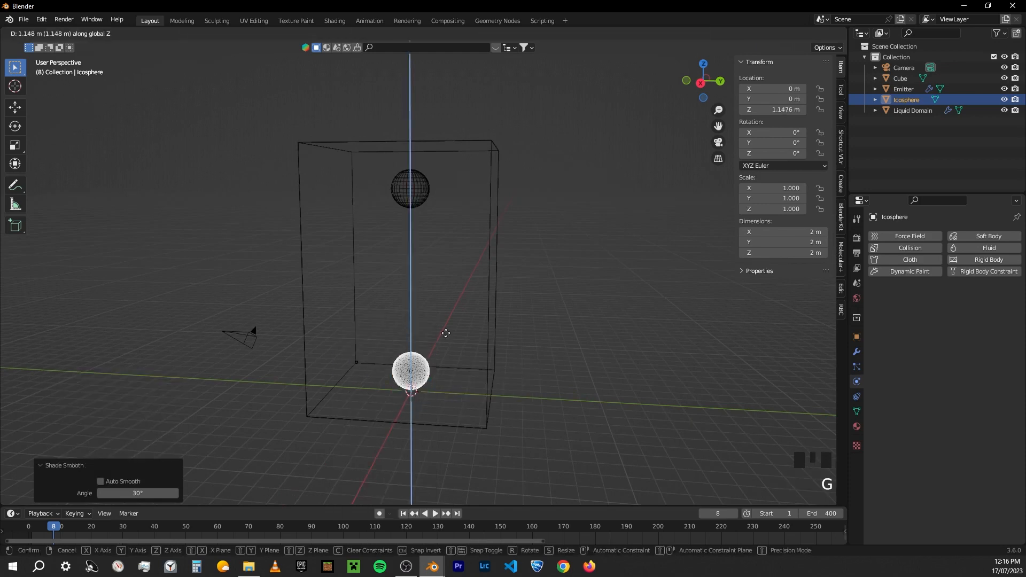
click(450, 290)
Isolate the icosphere in local view and display it with solid shading
middle_drag(450, 291, 449, 327)
scroll(422, 313, up, 4)
key(Tab)
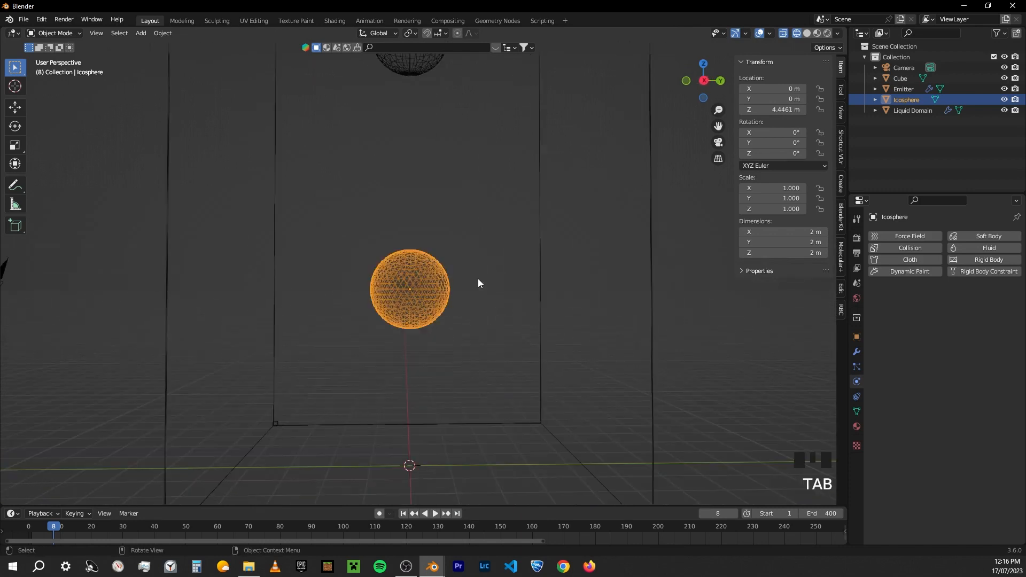
key(slash)
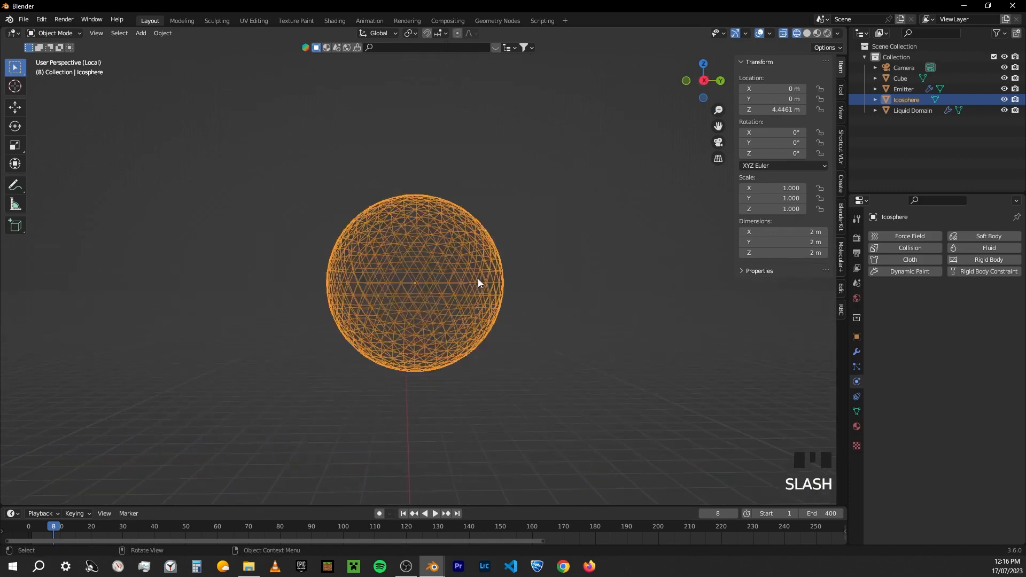
scroll(478, 278, down, 3)
middle_drag(492, 285, 537, 286)
key(slash)
scroll(537, 287, down, 3)
middle_drag(454, 326, 404, 352)
key(slash)
scroll(486, 265, down, 3)
mouse_move(485, 265)
middle_down()
mouse_move(517, 283)
mouse_move(557, 274)
mouse_move(424, 258)
middle_up()
click(808, 34)
click(808, 34)
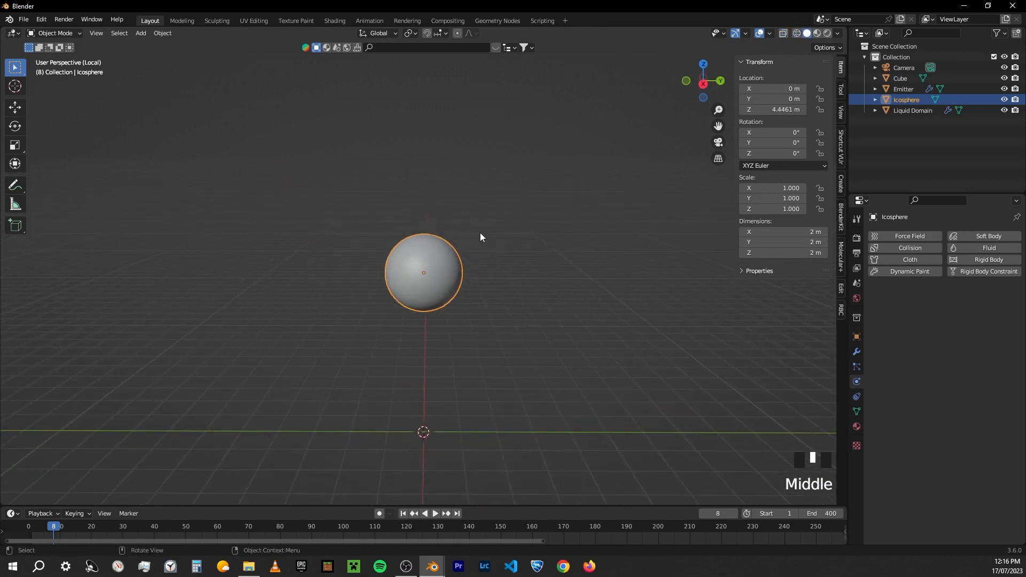
Add a 32-vertex cylinder inside the icosphere's mesh and scale it by 0.54
key(Tab)
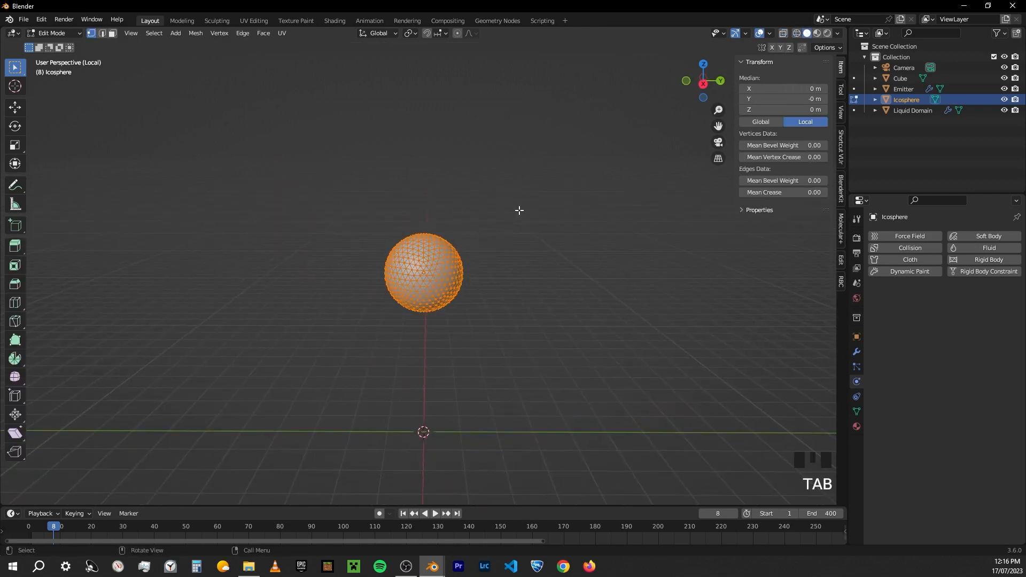
key(shift+a)
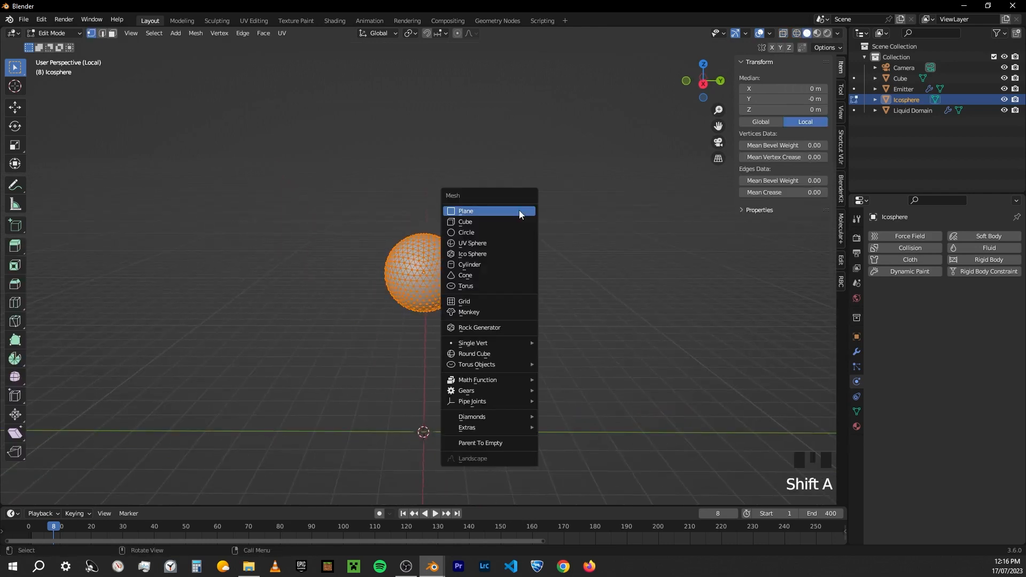
click(481, 264)
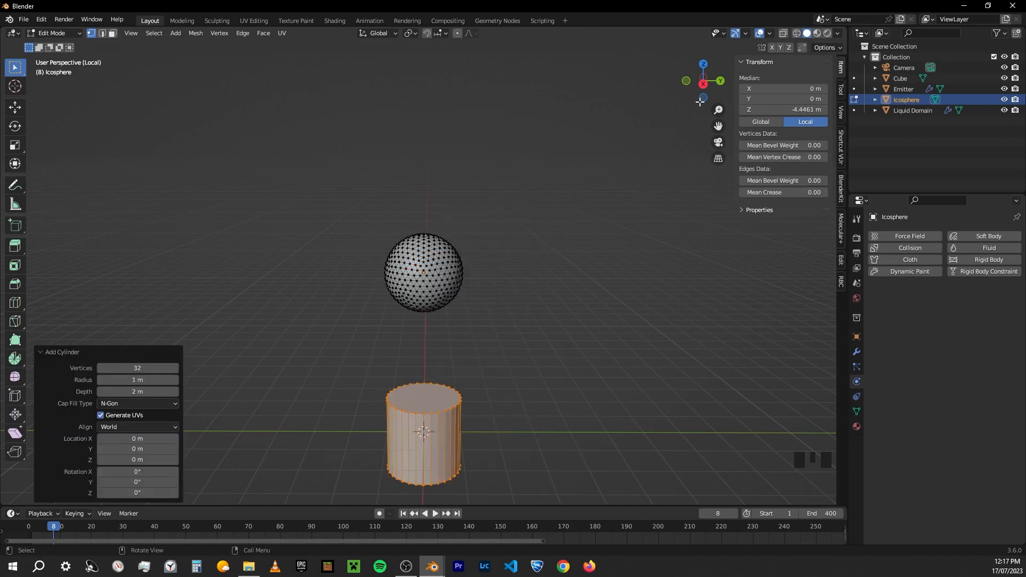
click(703, 84)
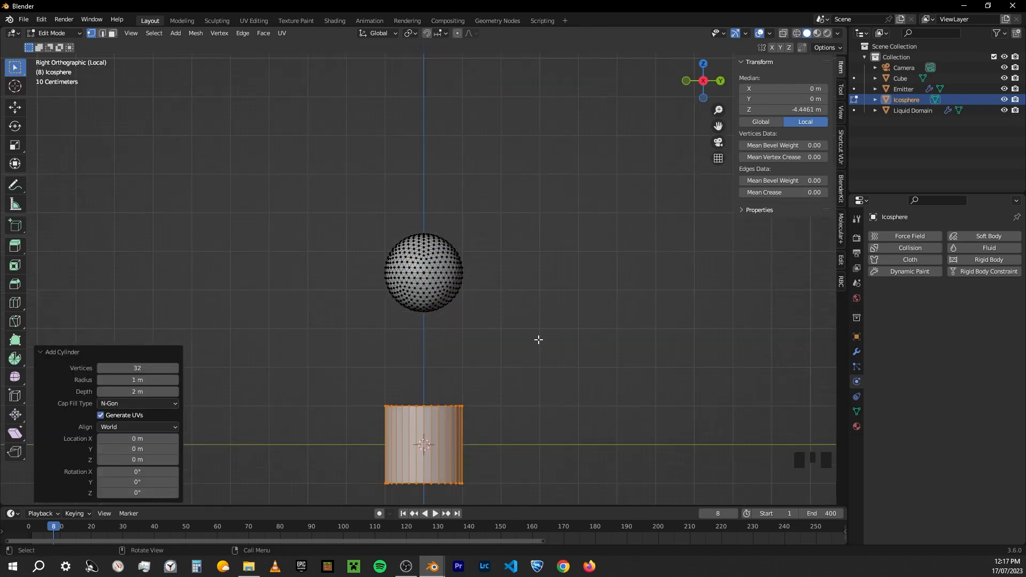
text(s.54)
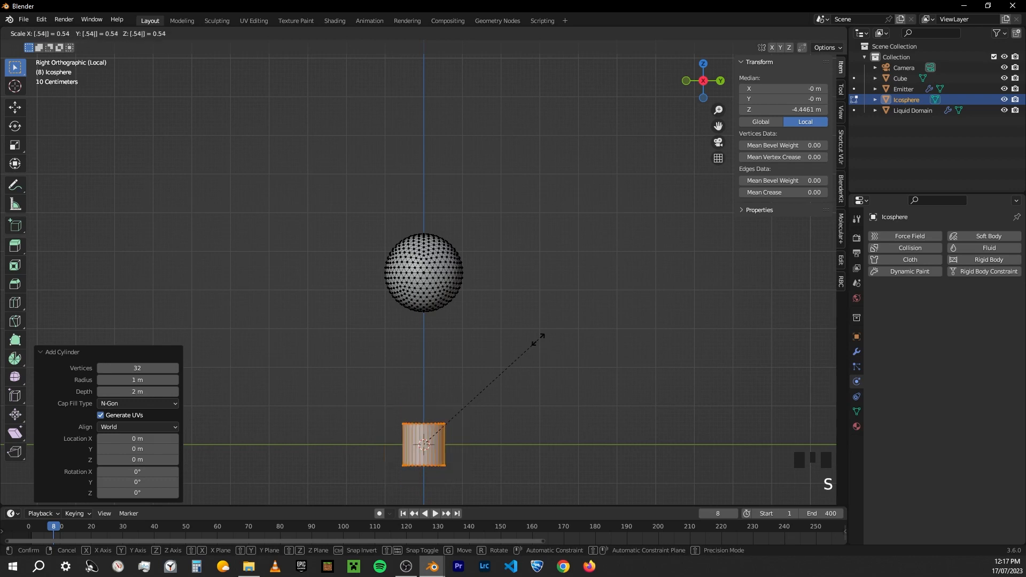
click(539, 337)
Rotate the cylinder 90° to lie horizontally and sink one end into the sphere's side, centring it about 1.2 m along Y
key(g)
click(622, 162)
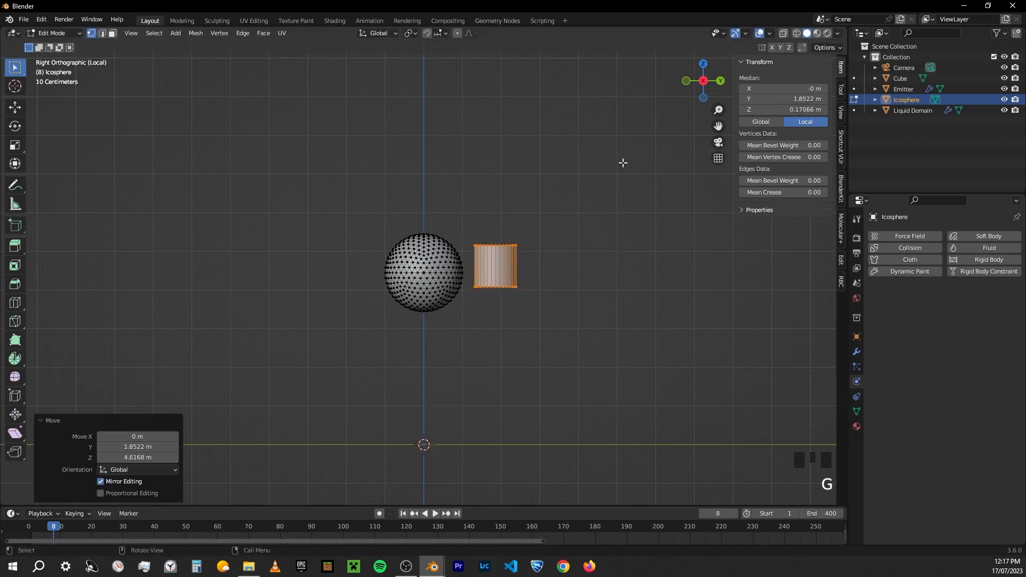
key(ctrl+z)
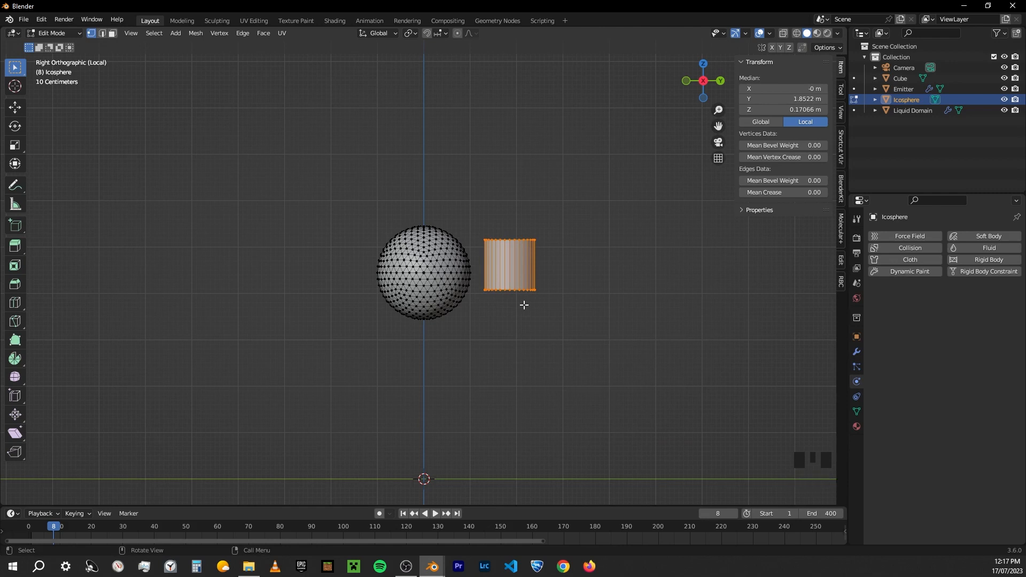
text(r)
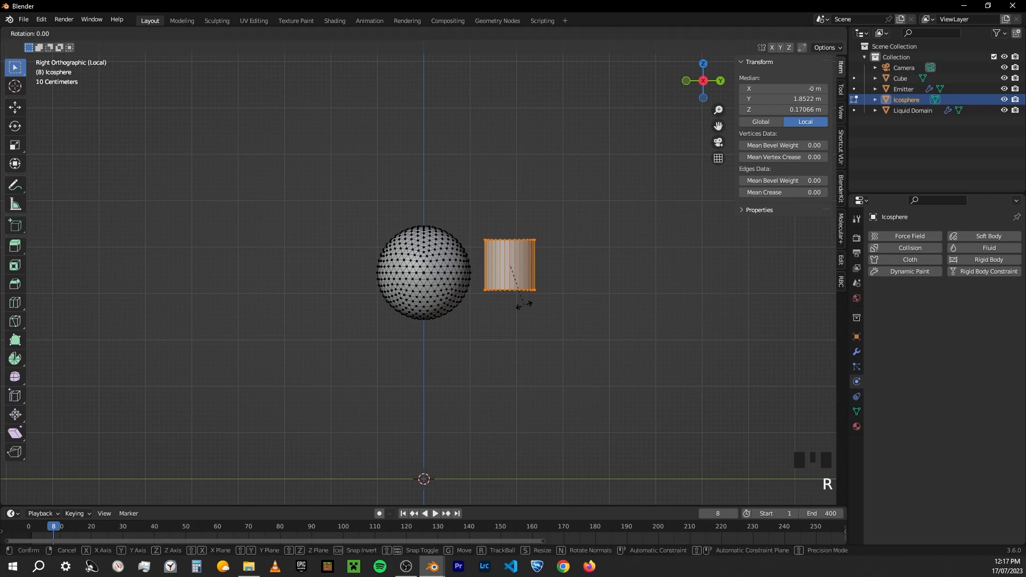
text(90)
key(Return)
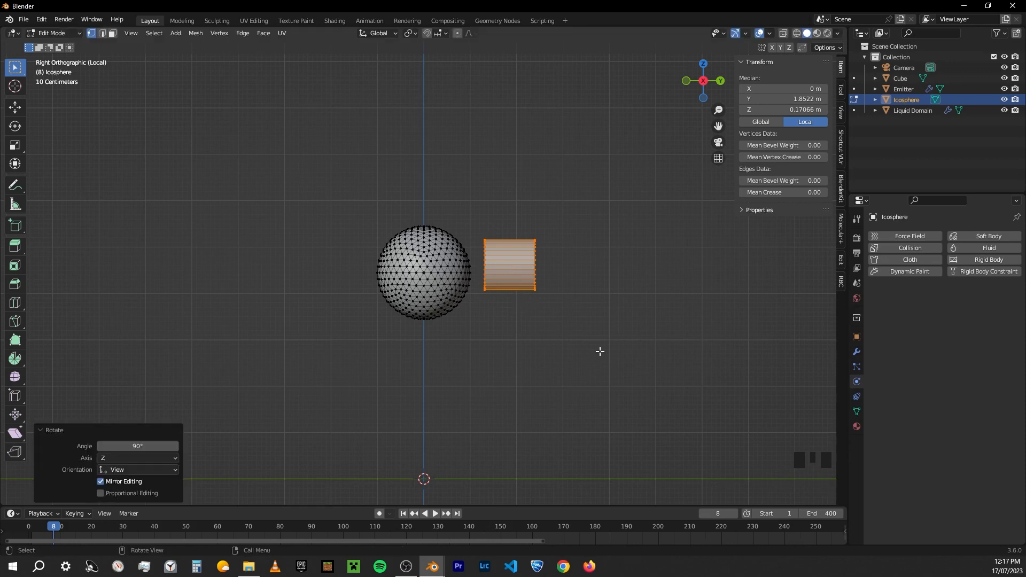
key(g)
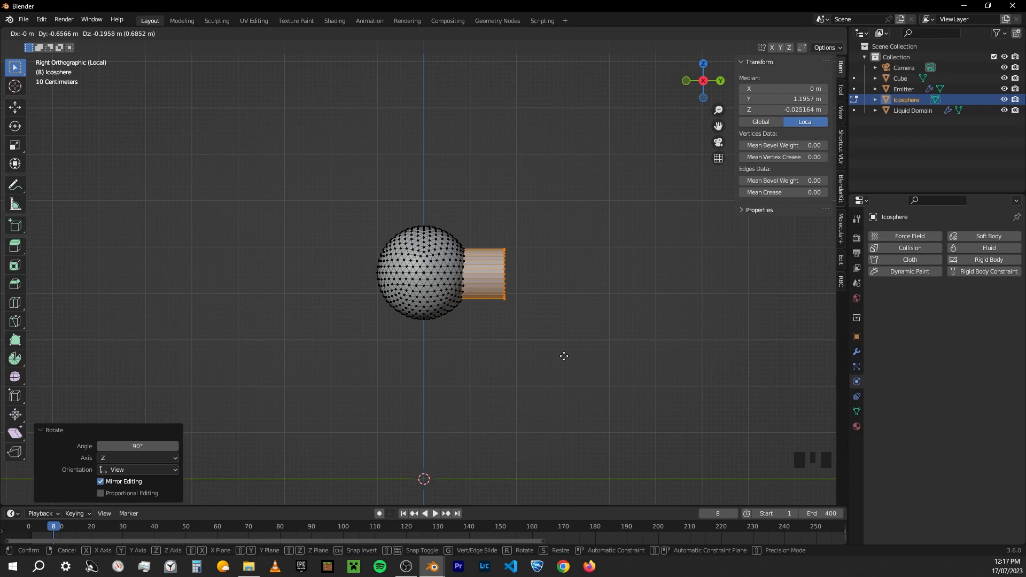
click(609, 235)
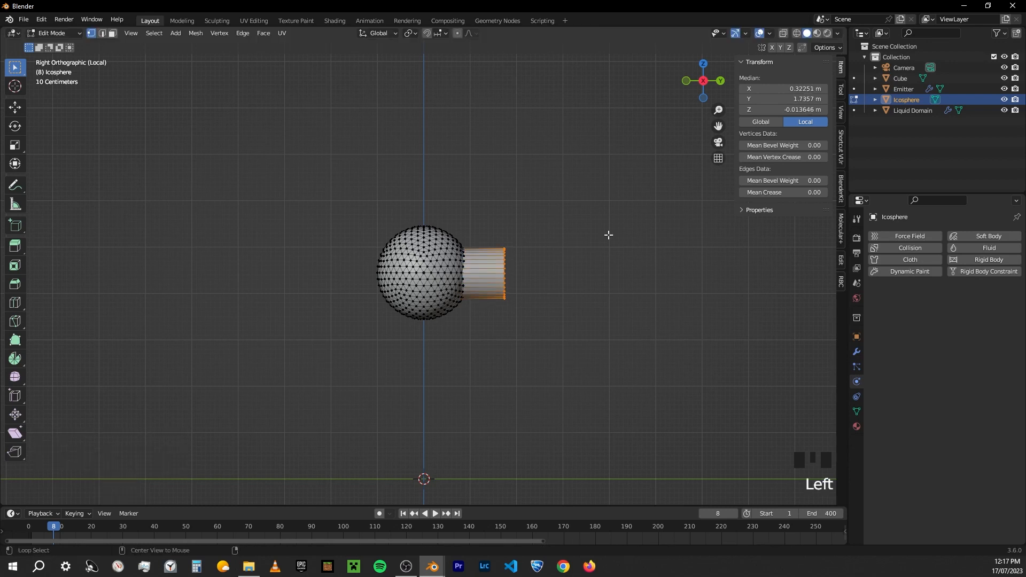
Lengthen the cylinder by moving its outer end vertices about 1.68 m along Y, and clear the selection
key(alt+z)
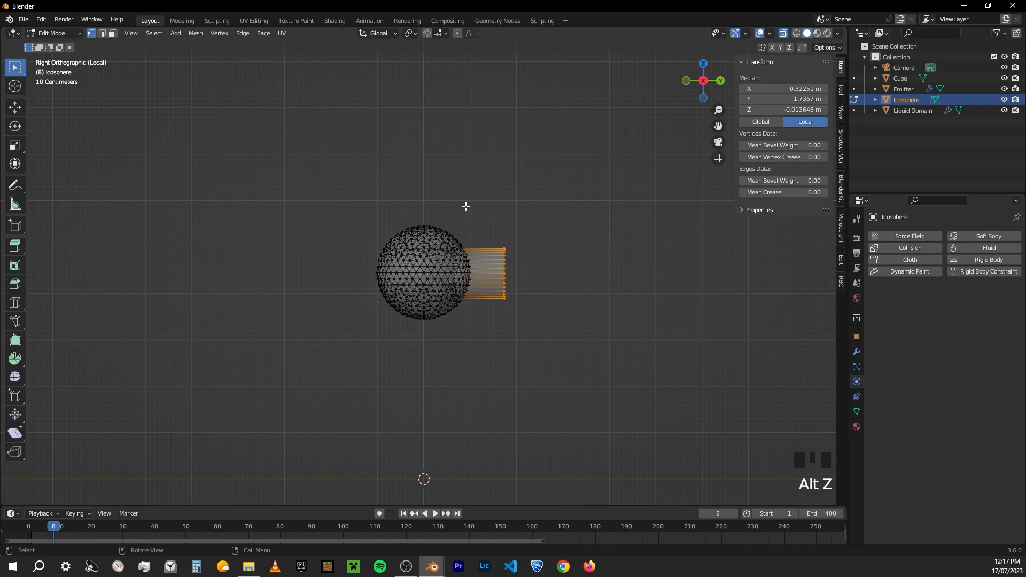
drag(478, 186, 563, 376)
key(g)
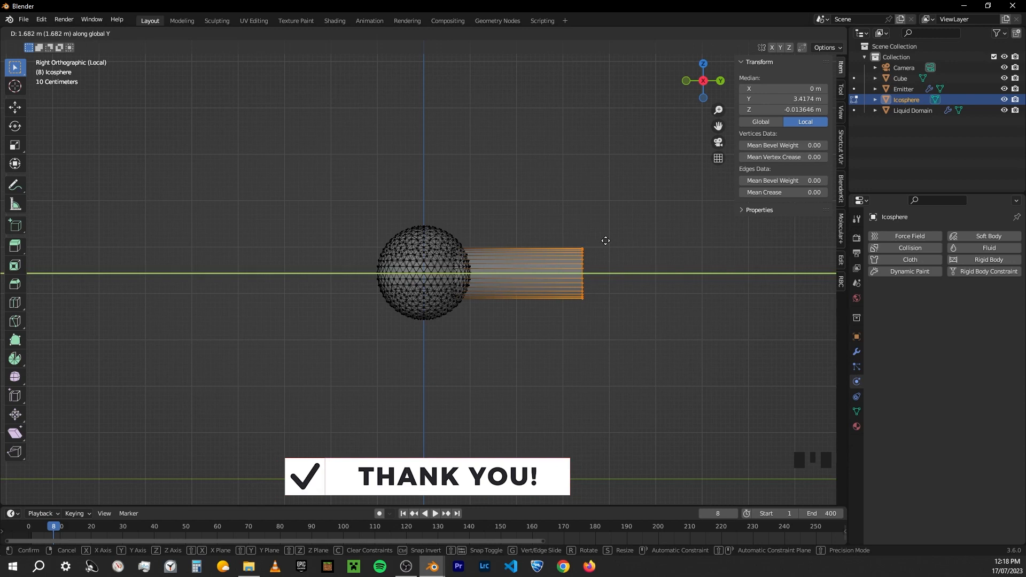
click(605, 240)
middle_drag(605, 240, 686, 95)
key(alt+a)
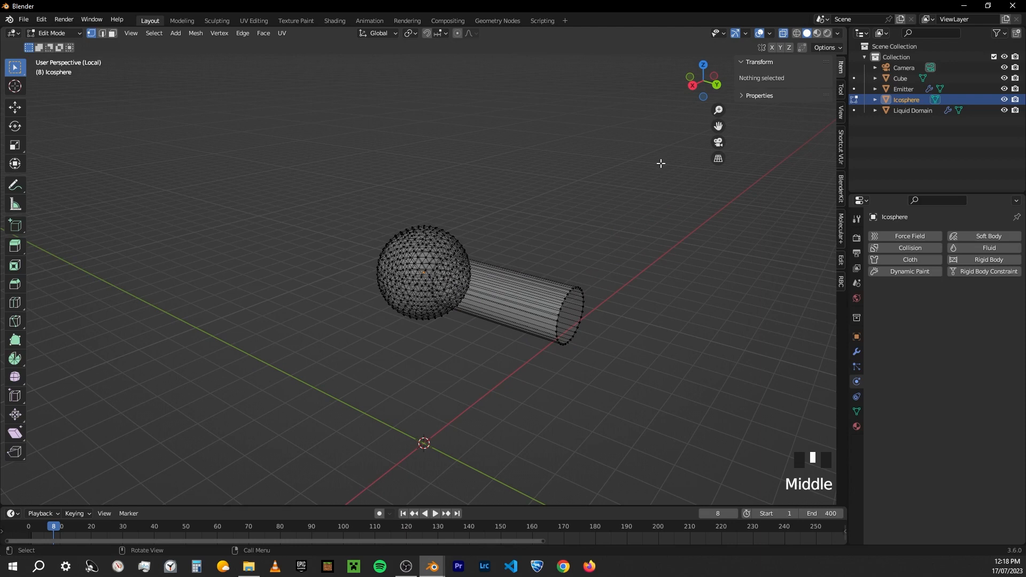
key(alt+z)
Select the whole linked cylinder and duplicate it in place, viewed orthographically along Z
mouse_move(540, 231)
middle_down()
mouse_move(528, 196)
mouse_move(577, 204)
mouse_move(611, 248)
middle_up()
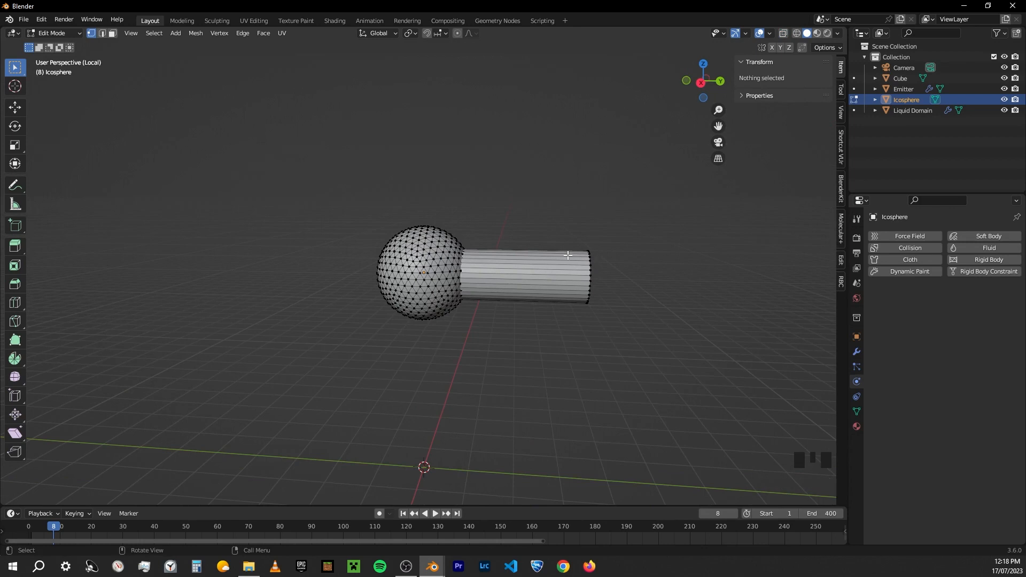
drag(552, 210, 667, 337)
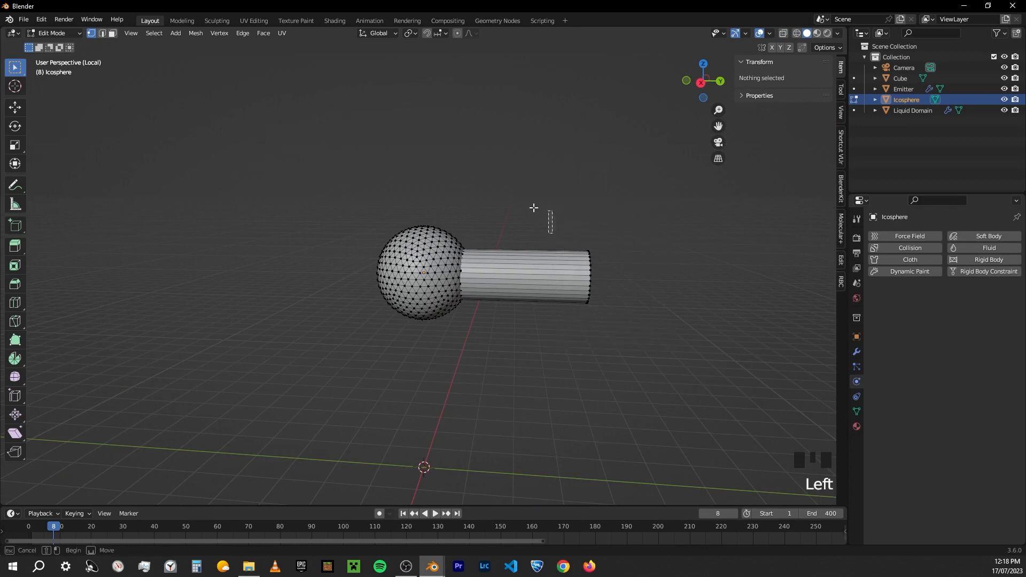
key(l)
middle_drag(576, 273, 588, 192)
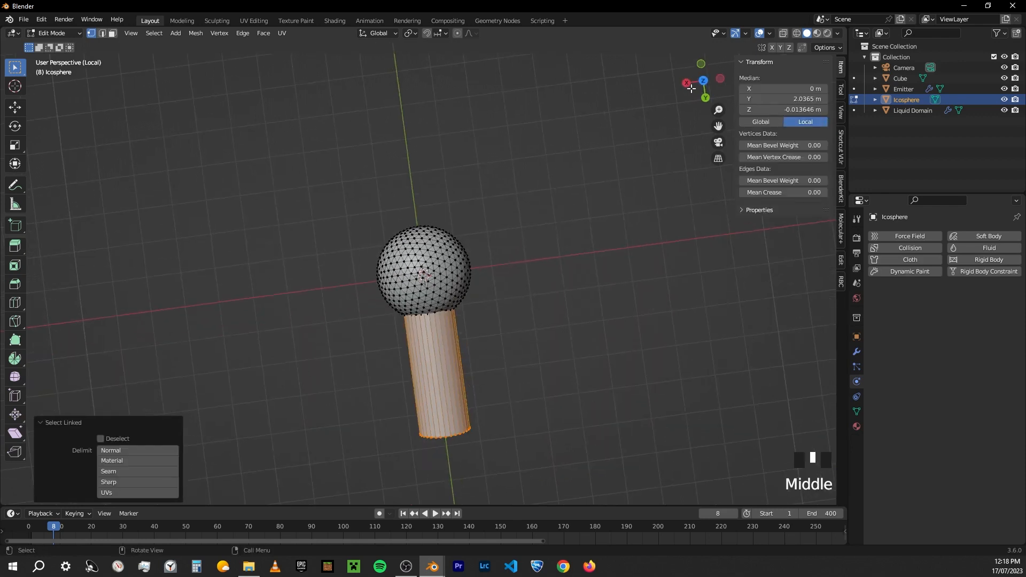
click(699, 84)
key(shift+d)
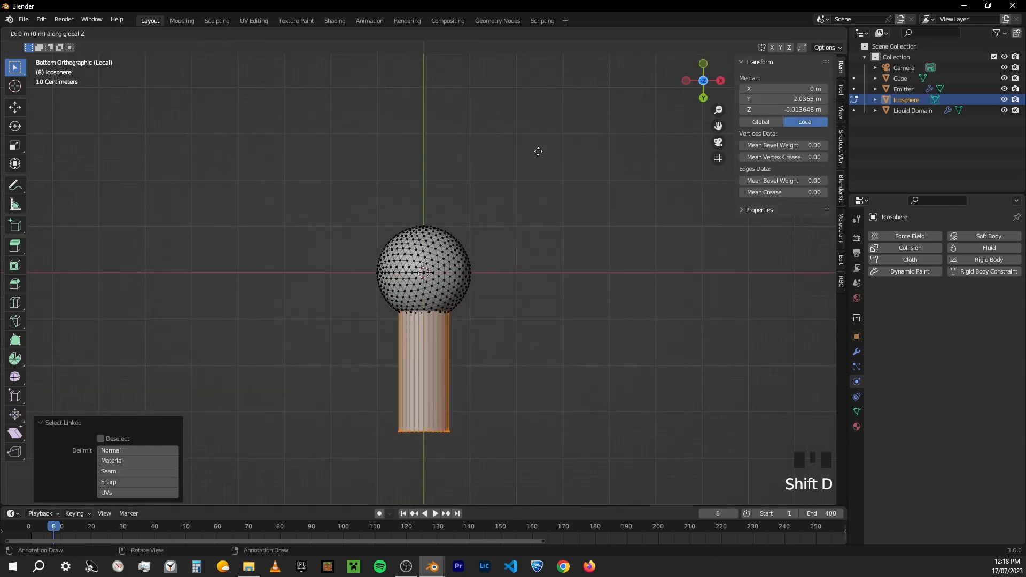
right_click(534, 438)
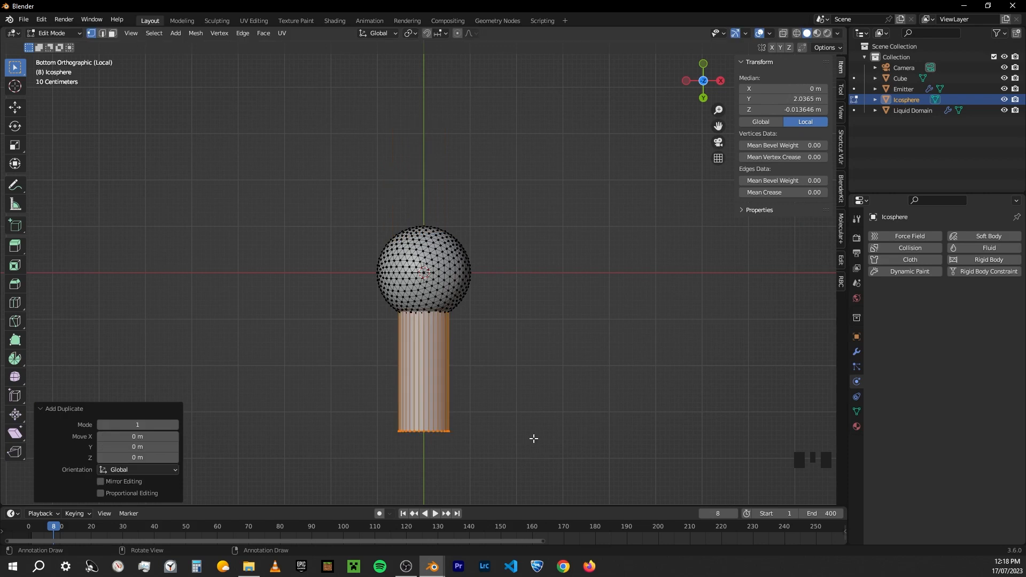
click(488, 181)
key(r)
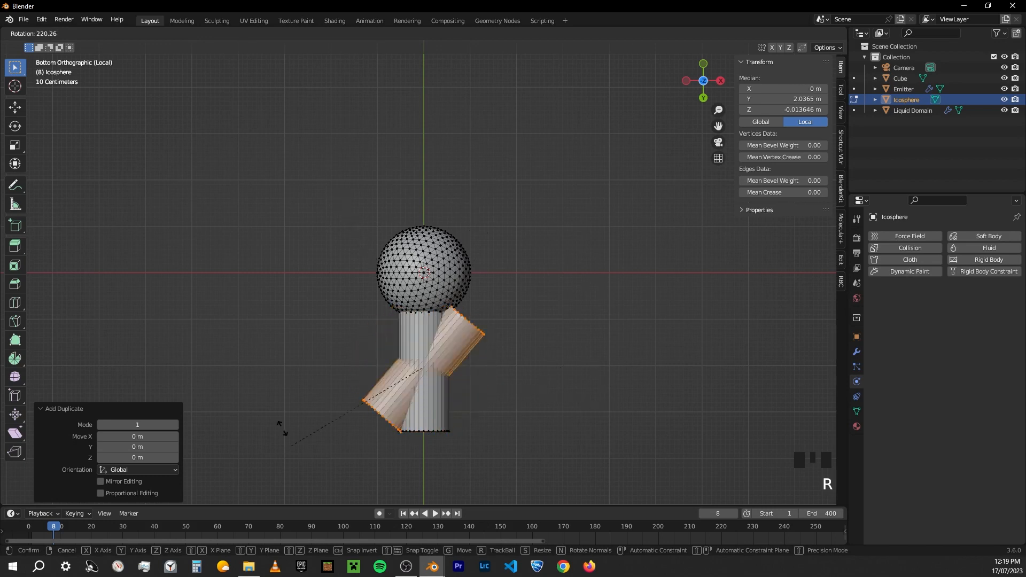
key(Escape)
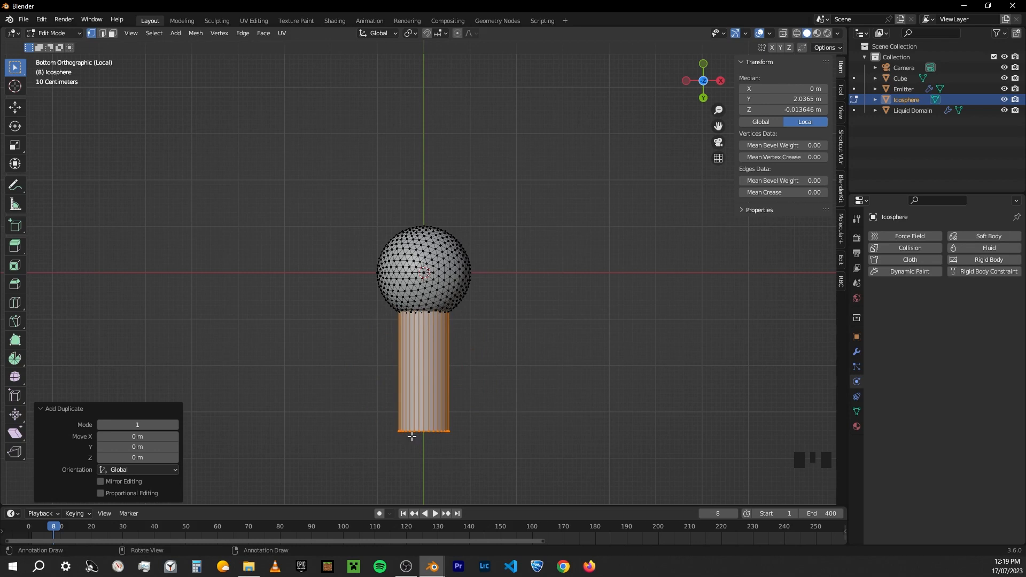
key(d)
mouse_move(388, 431)
mouse_down()
mouse_move(322, 419)
mouse_move(303, 273)
mouse_up()
mouse_move(426, 259)
mouse_down()
mouse_move(429, 281)
mouse_move(427, 259)
mouse_move(315, 378)
mouse_up()
mouse_move(425, 351)
mouse_down()
mouse_move(408, 368)
mouse_move(412, 389)
mouse_up()
mouse_move(411, 389)
right_down()
mouse_move(412, 436)
mouse_move(339, 213)
right_up()
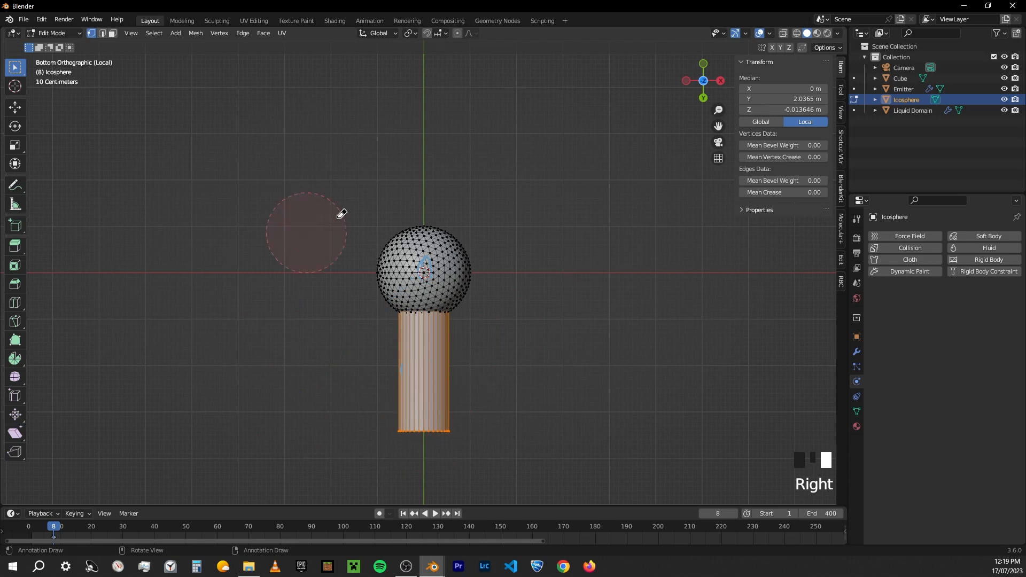
Set the transform pivot to the 3D cursor and rotate the duplicated cylinder 90° around the sphere
click(409, 34)
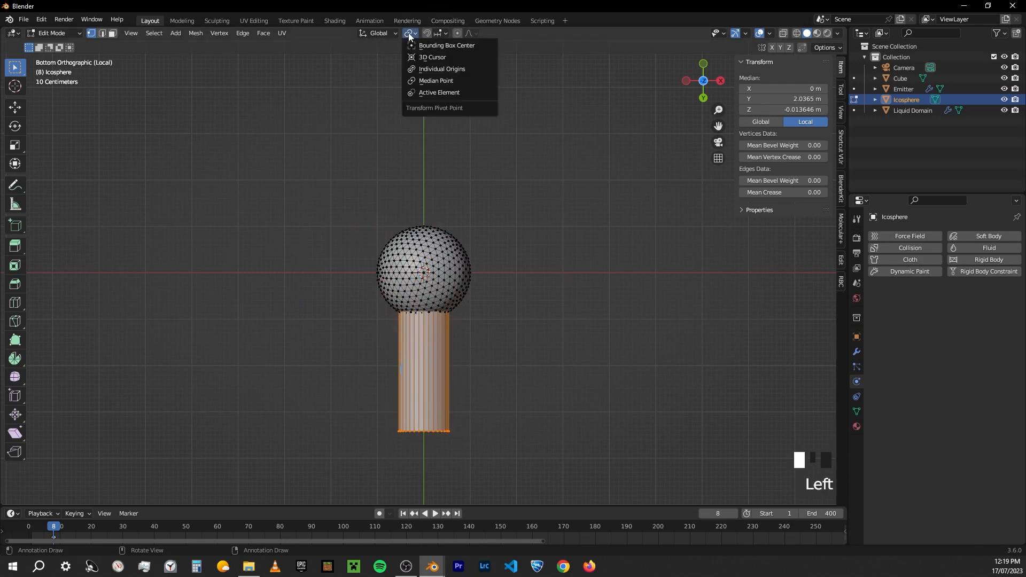
click(437, 57)
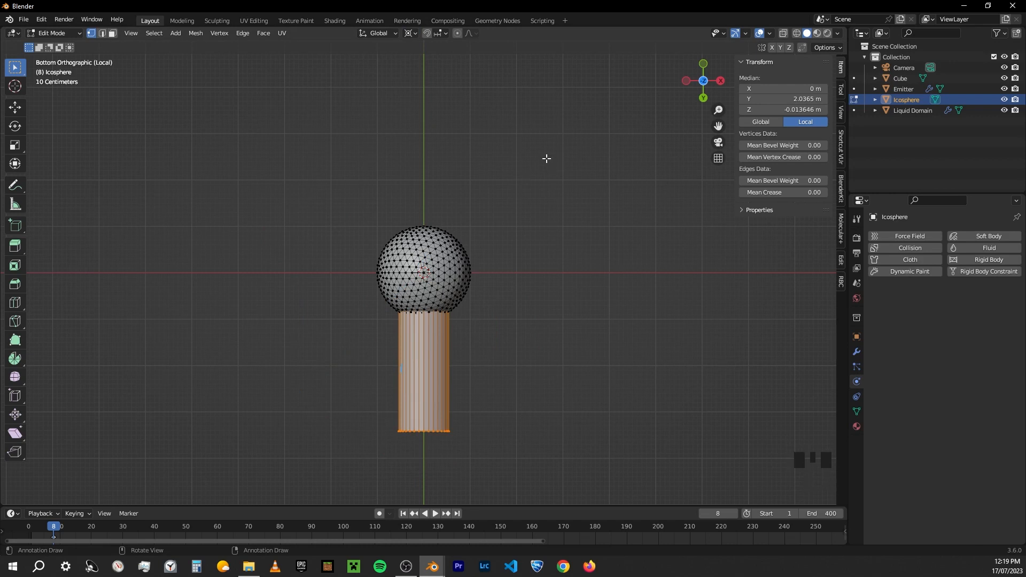
key(r)
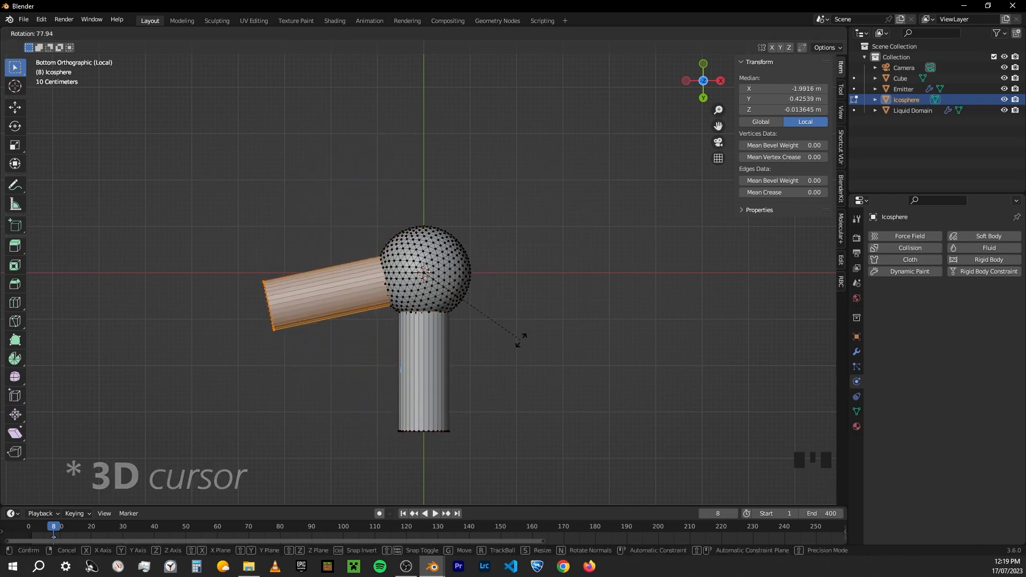
text(90)
key(Return)
key(ctrl+z)
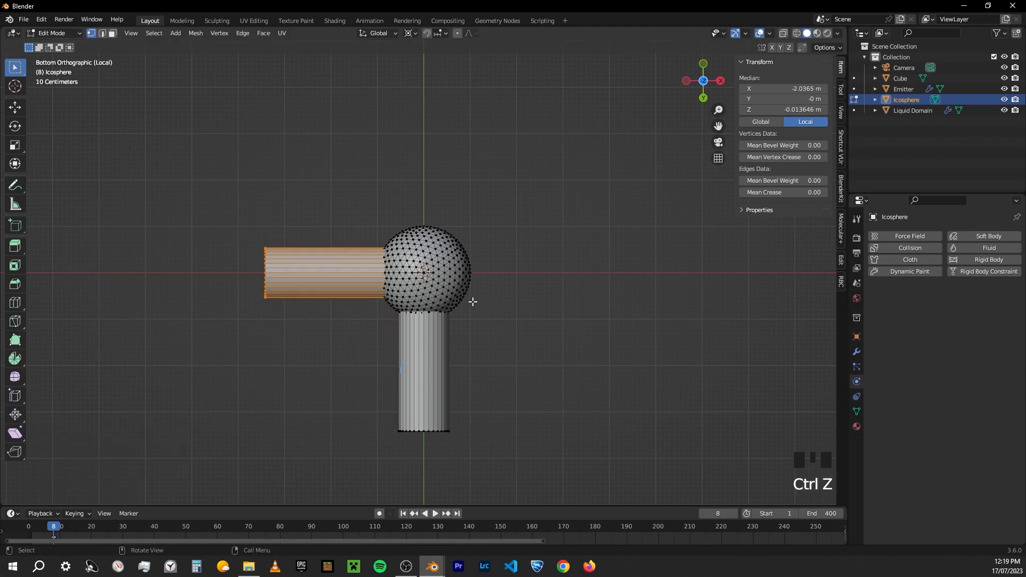
Duplicate the second cylinder and rotate the copy exactly -270° around the 3D cursor, opposite the first cylinder
key(shift+d)
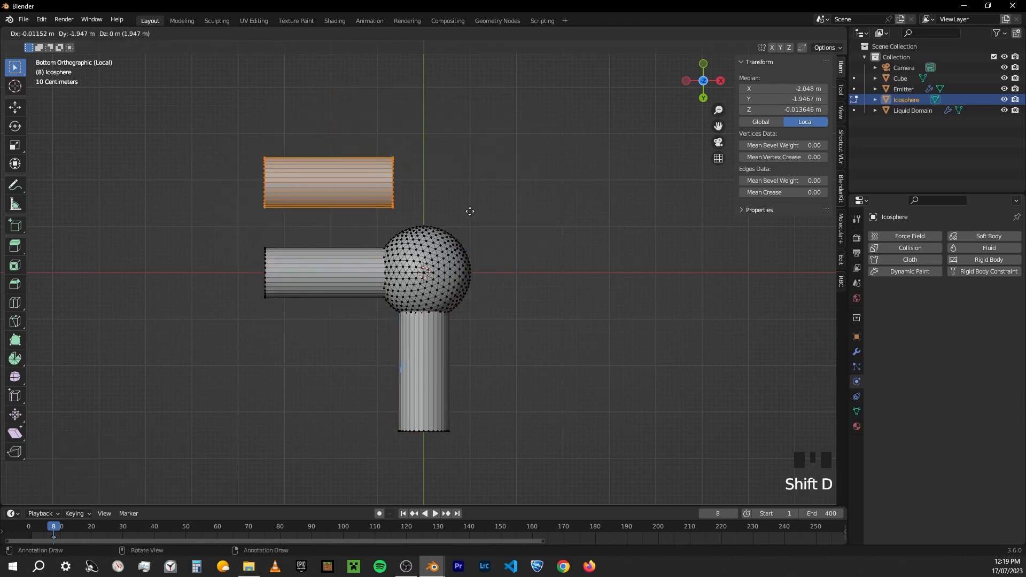
right_click(470, 211)
key(r)
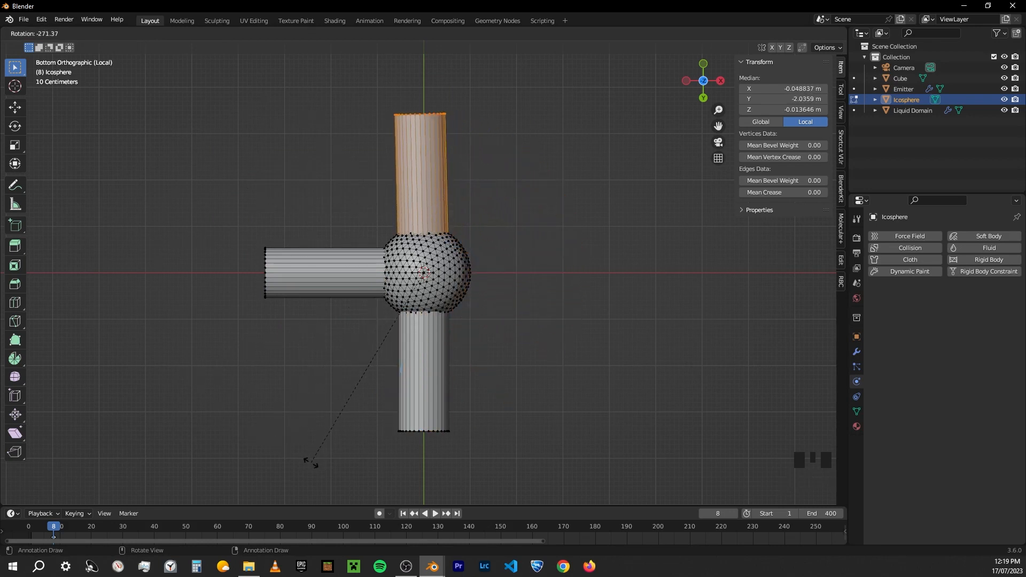
key(ctrl)
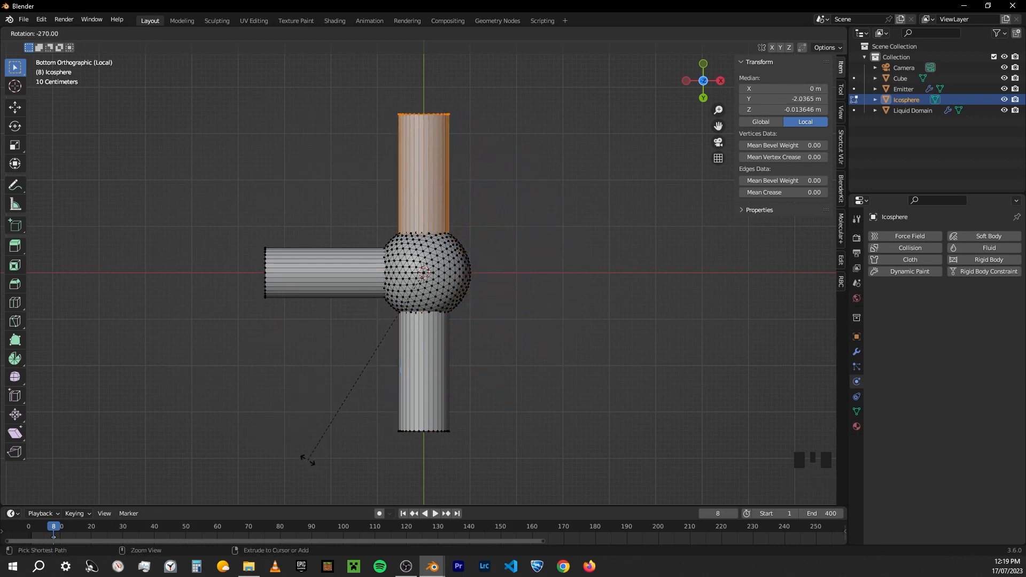
ctrl+click(308, 458)
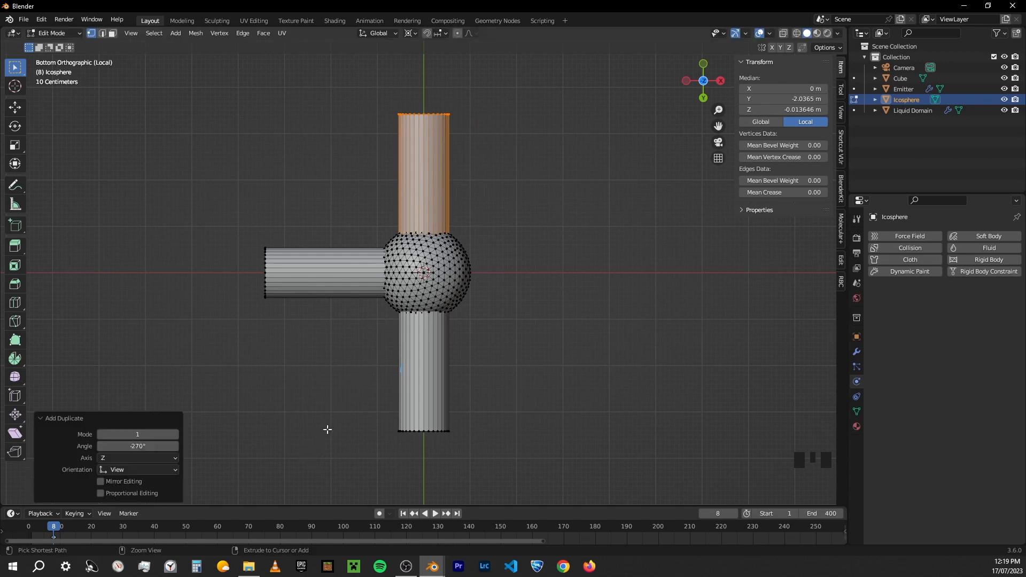
Duplicate the third cylinder and rotate the copy 90° around the 3D cursor to complete the four-armed horizontal cross
key(shift+d)
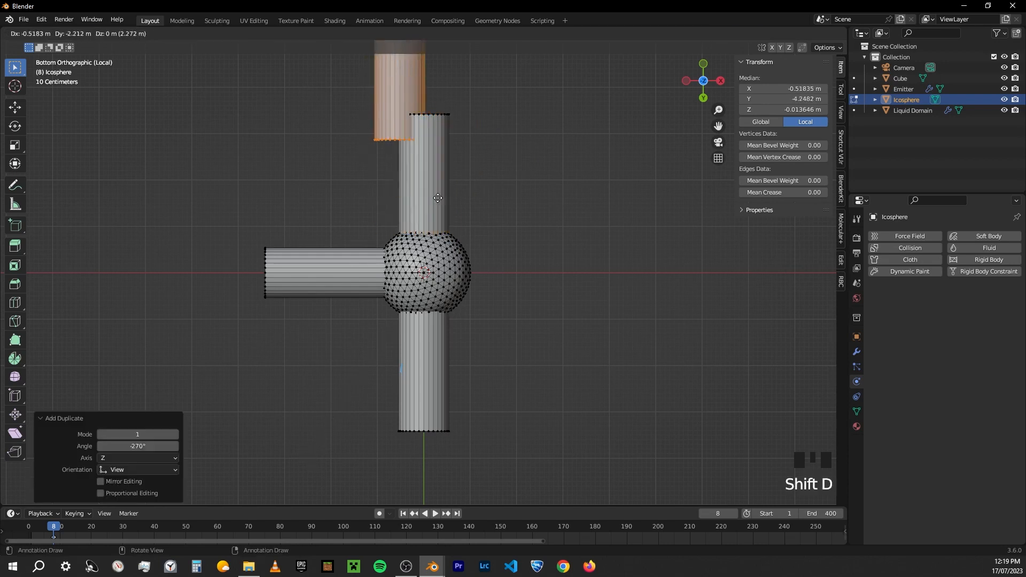
key(r)
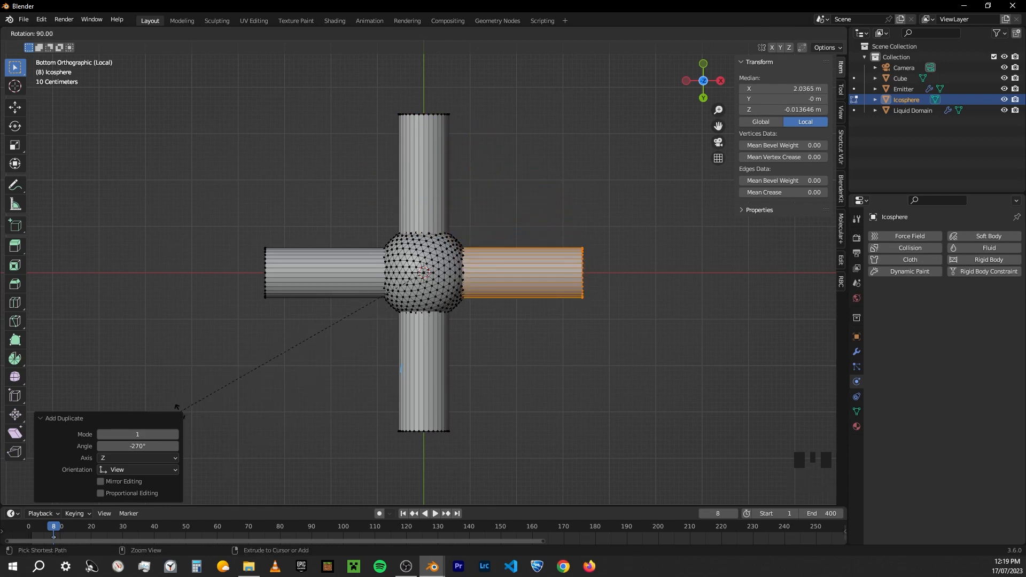
click(223, 390)
Duplicate the selected side cylinder in place, viewed orthographically from the back
middle_drag(293, 378, 526, 250)
click(704, 86)
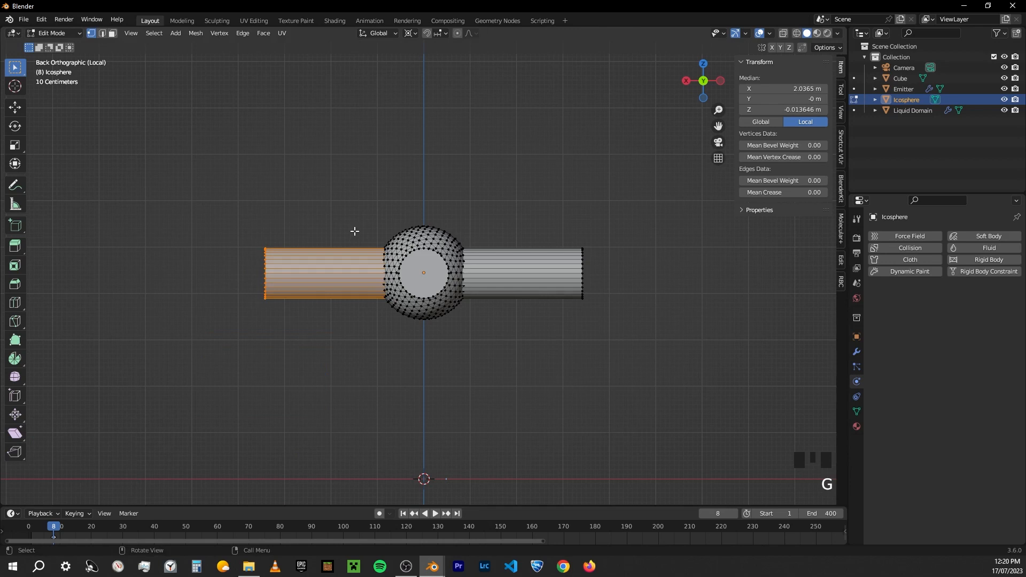
key(shift+d)
key(r)
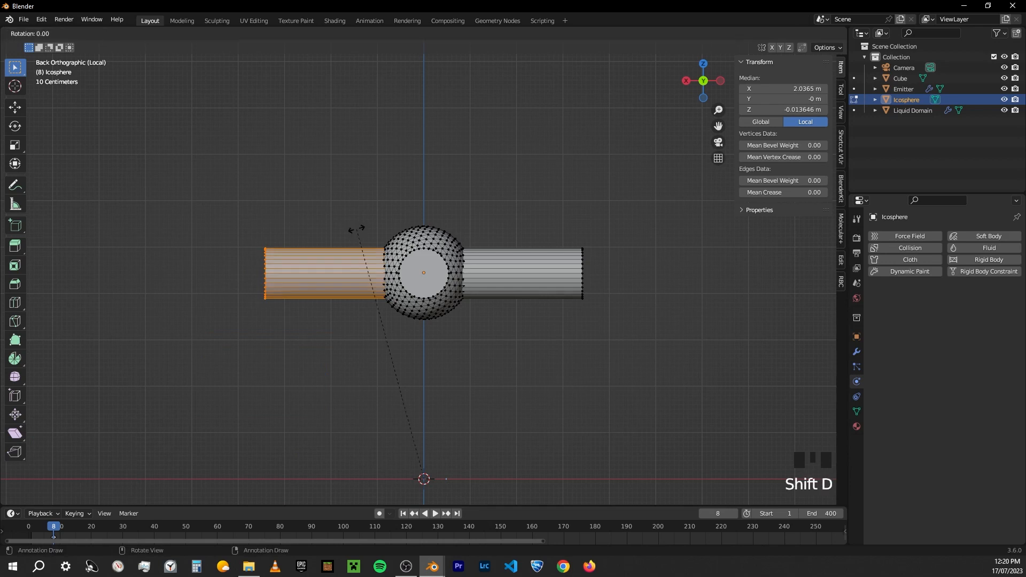
right_click(319, 353)
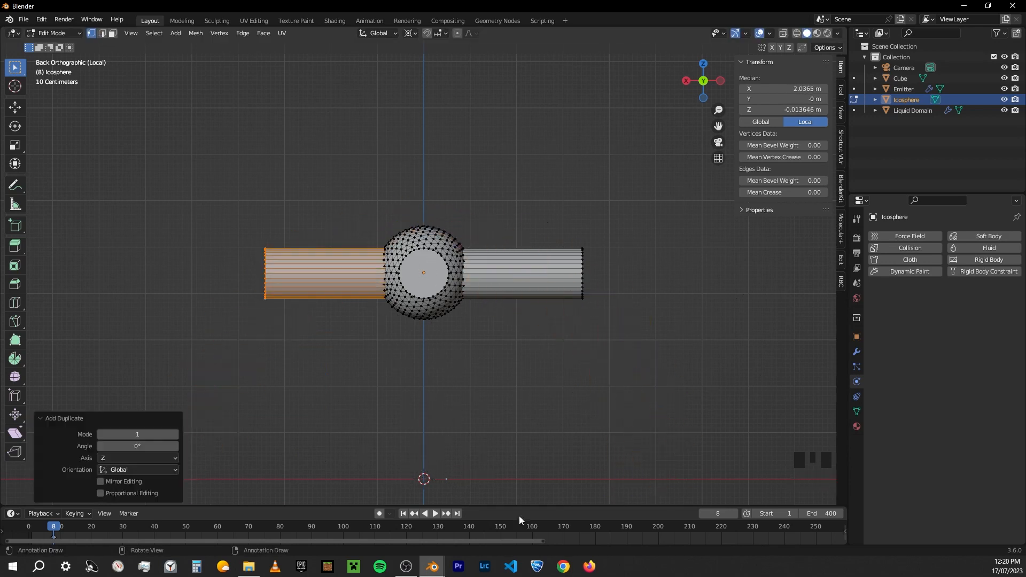
key(d)
right_click(448, 479)
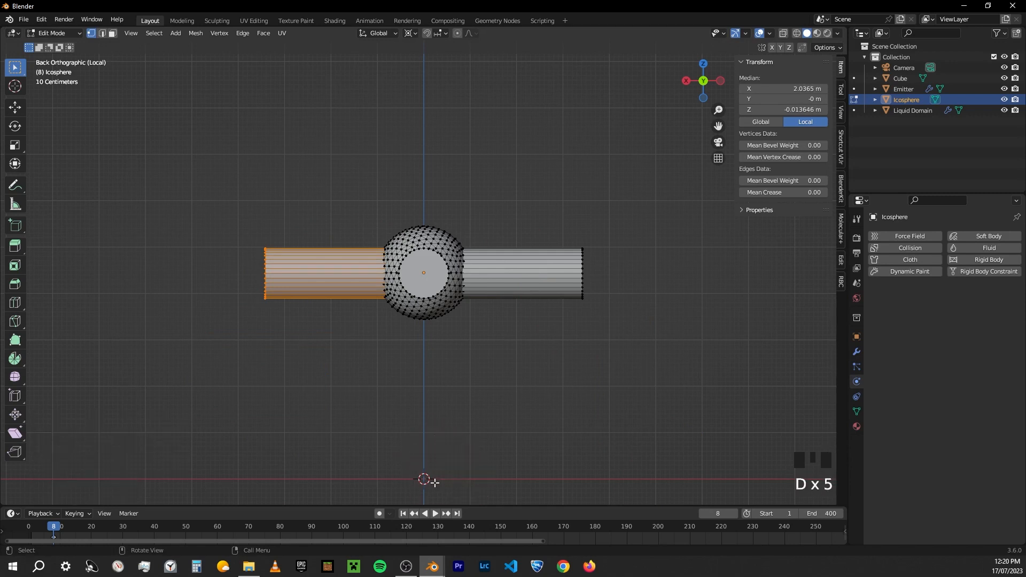
click(425, 479)
Change the transform pivot to Median Point and rotate the duplicated cylinder 90° to stand upright
click(410, 34)
click(423, 80)
key(r)
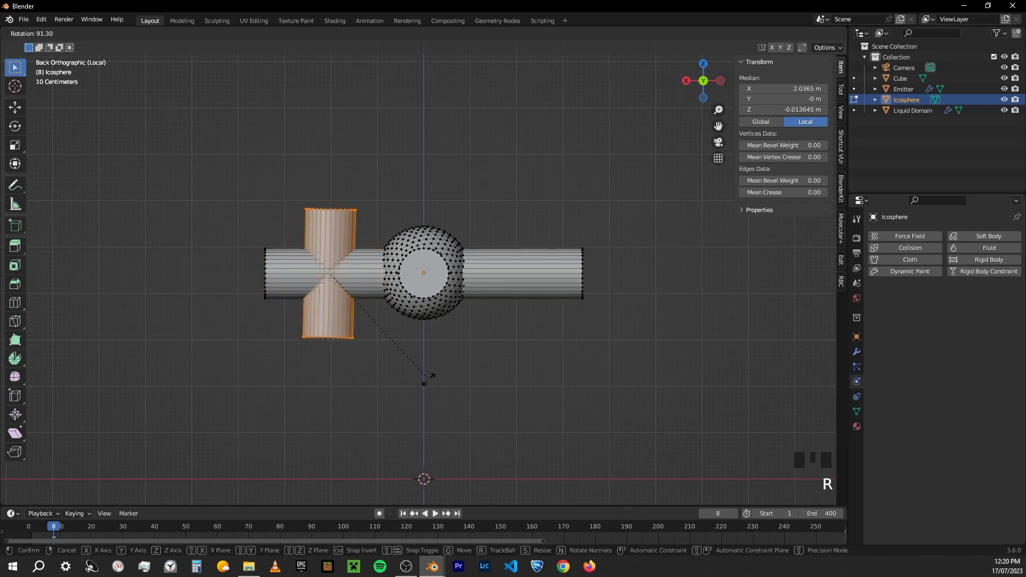
ctrl+click(426, 378)
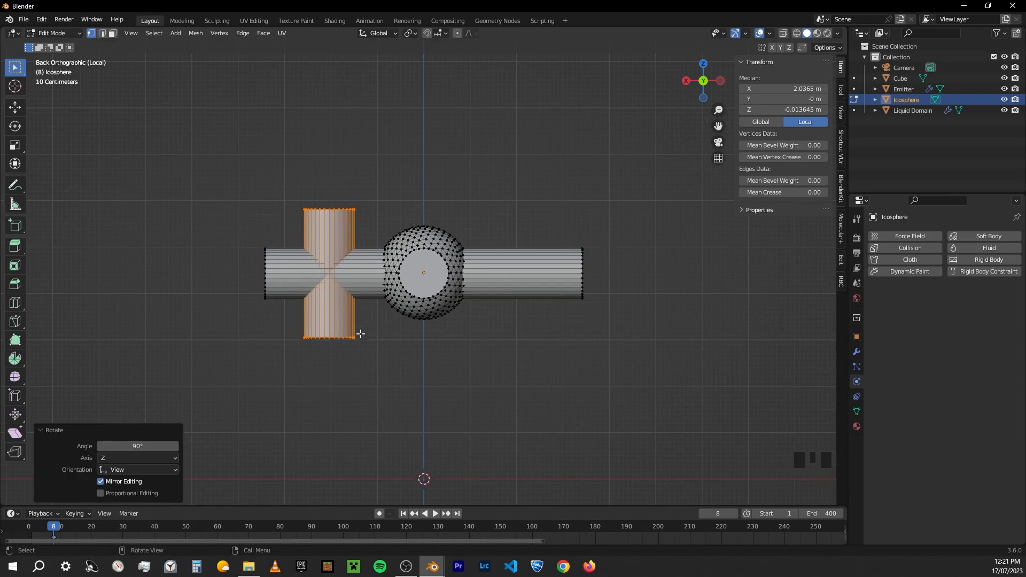
Move the upright cylinder above the sphere and lower it along Z by about 0.092 m and 0.138 m to sink its end in
key(g)
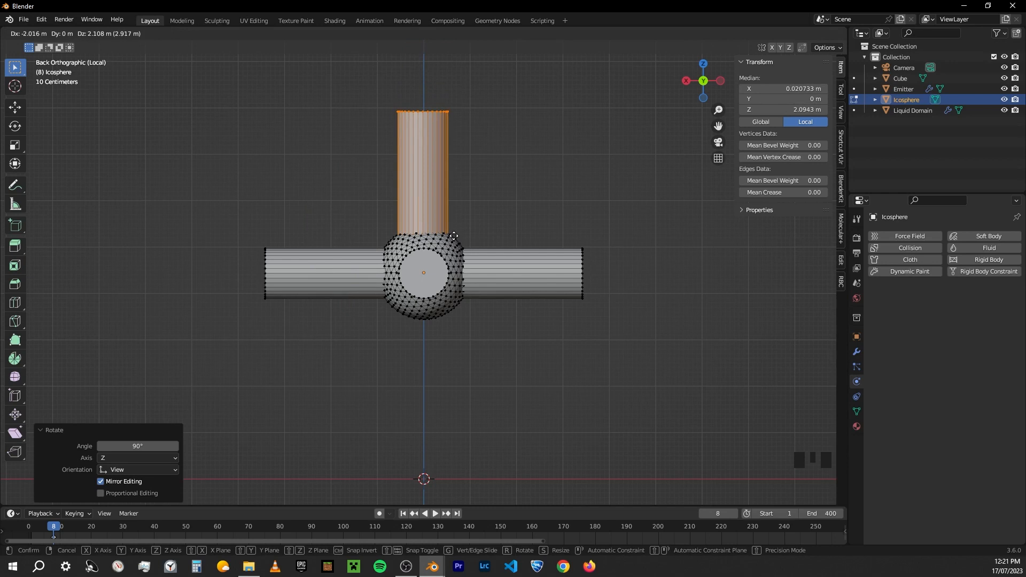
click(454, 236)
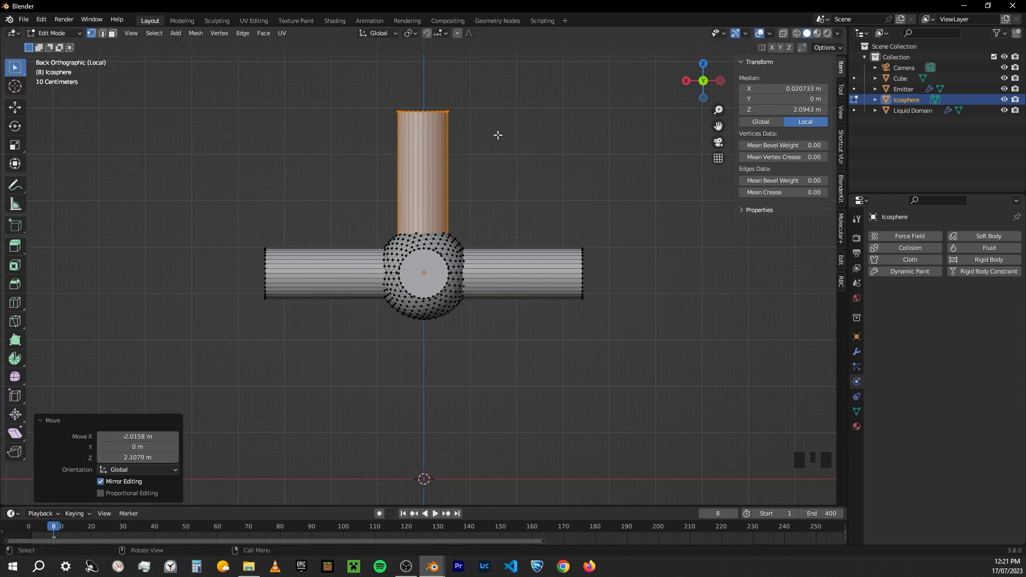
key(g)
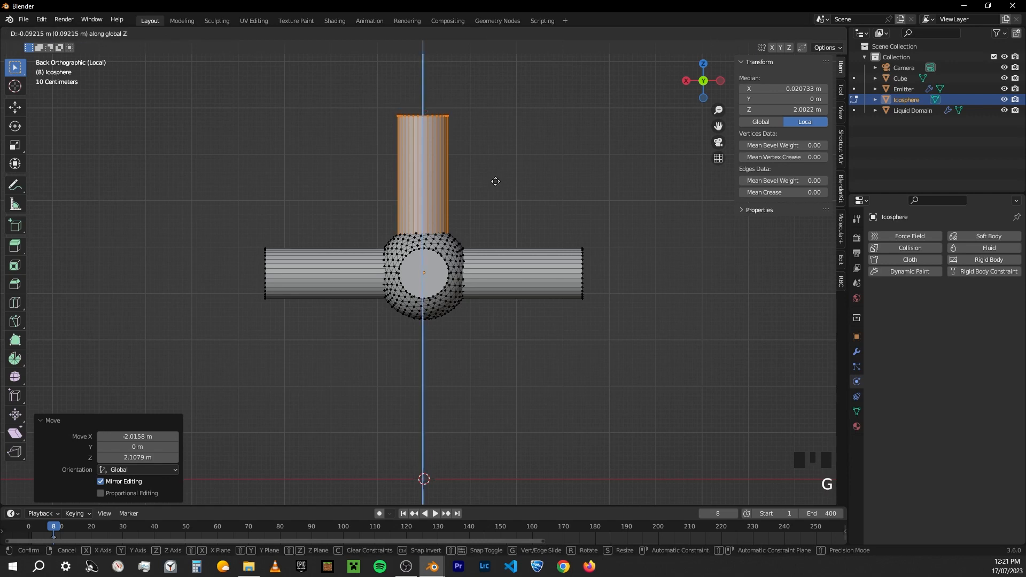
click(496, 182)
key(g)
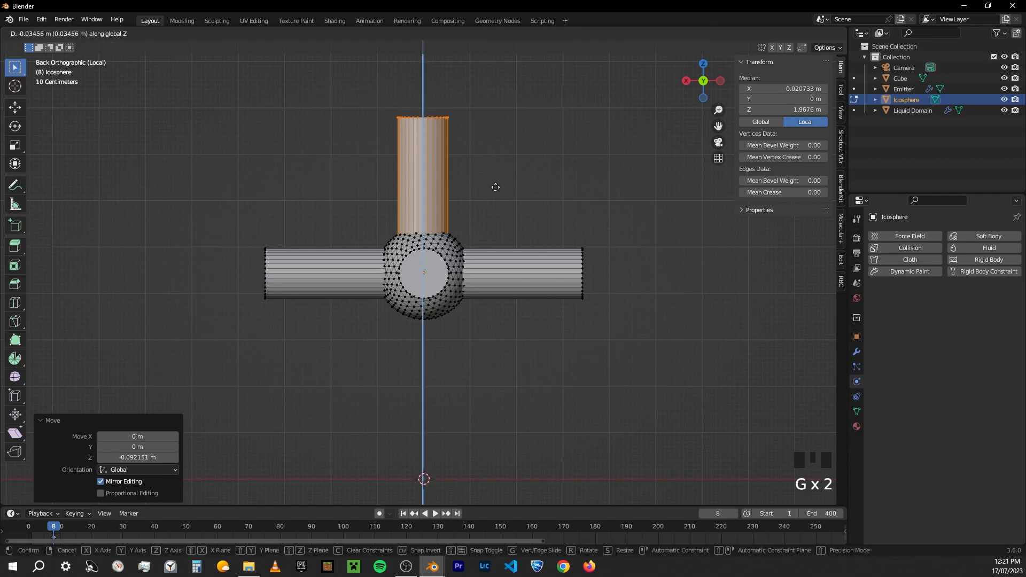
click(497, 188)
Duplicate the upper cylinder and move the copy about 3.7 m down along Z into the sphere's underside
key(shift+d)
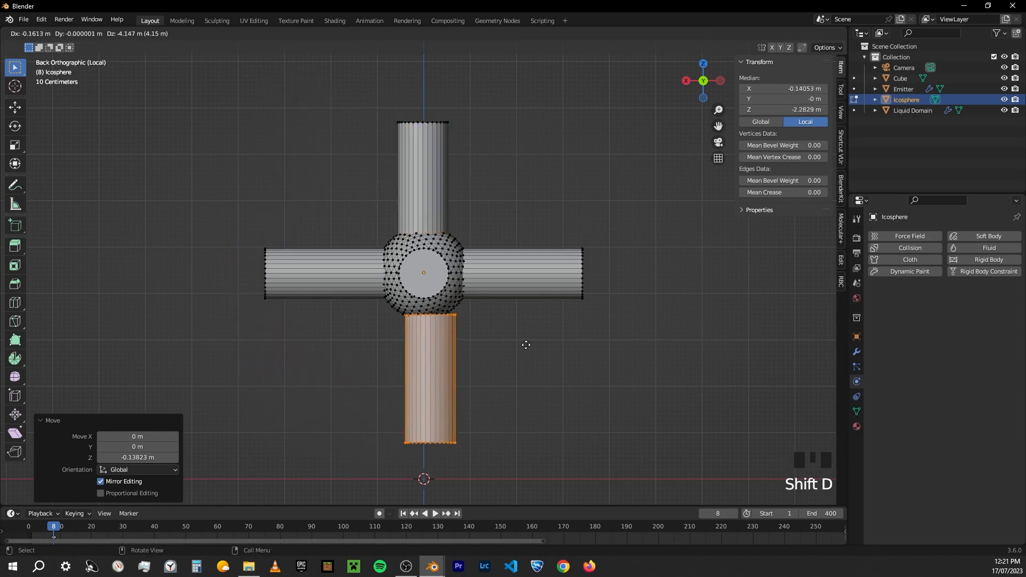
key(z)
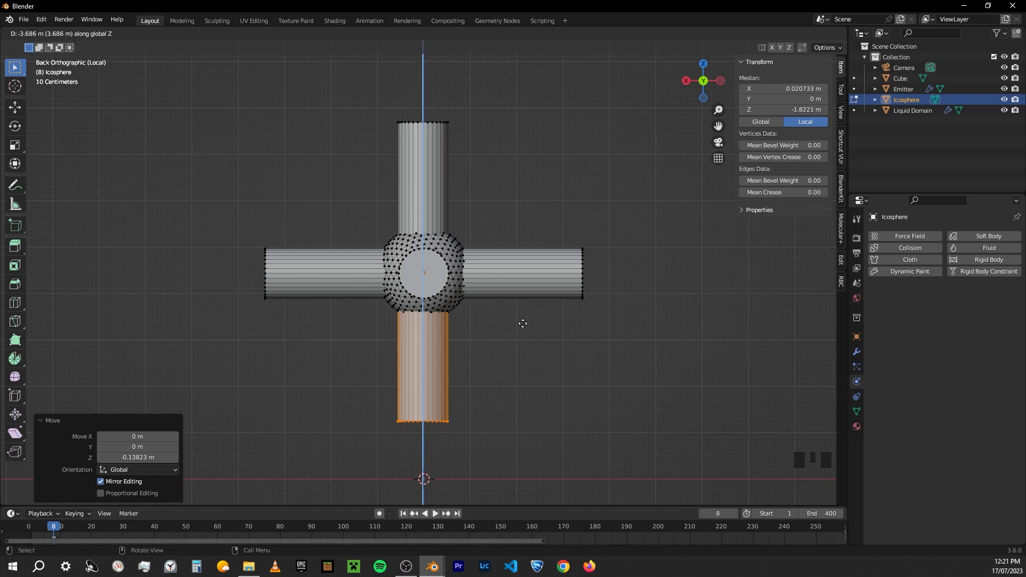
click(522, 322)
Return to Object Mode and apply Shade Auto Smooth at 30° to the sphere-and-cylinder obstacle
middle_drag(522, 323, 419, 277)
key(Tab)
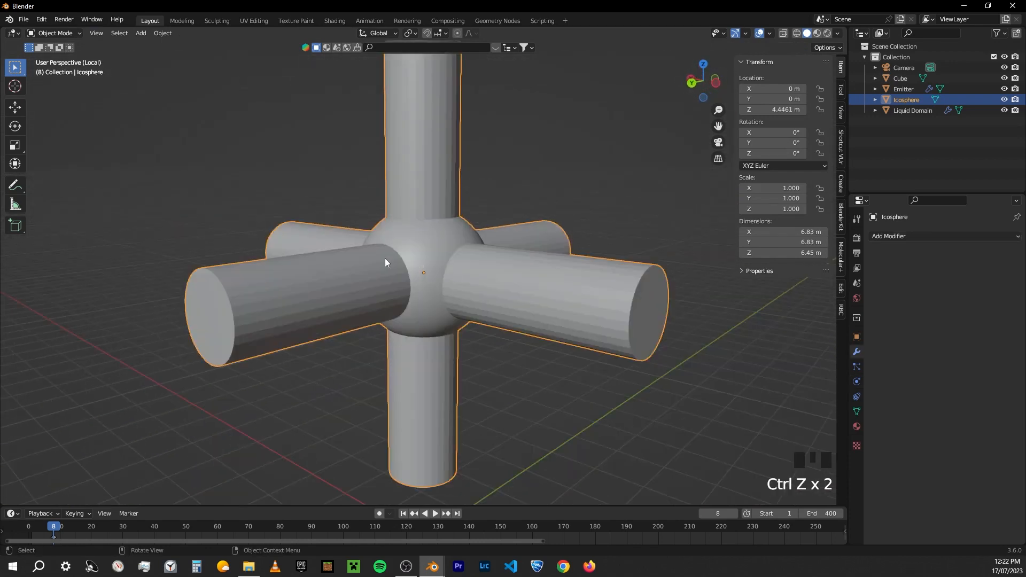
right_click(428, 246)
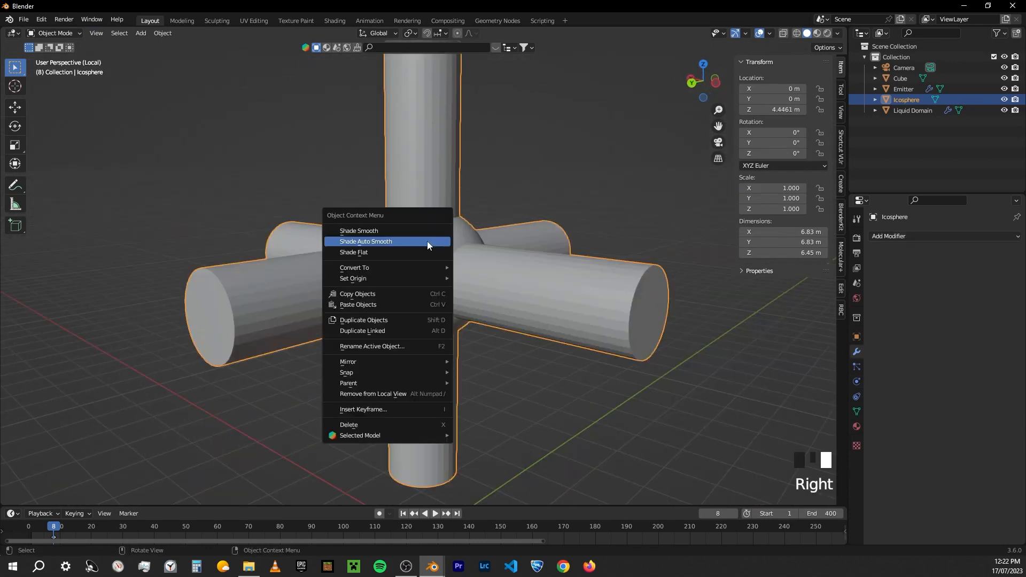
click(427, 241)
mouse_move(475, 253)
middle_down()
mouse_move(480, 203)
mouse_move(450, 280)
mouse_move(379, 255)
mouse_move(403, 245)
middle_up()
scroll(451, 280, down, 2)
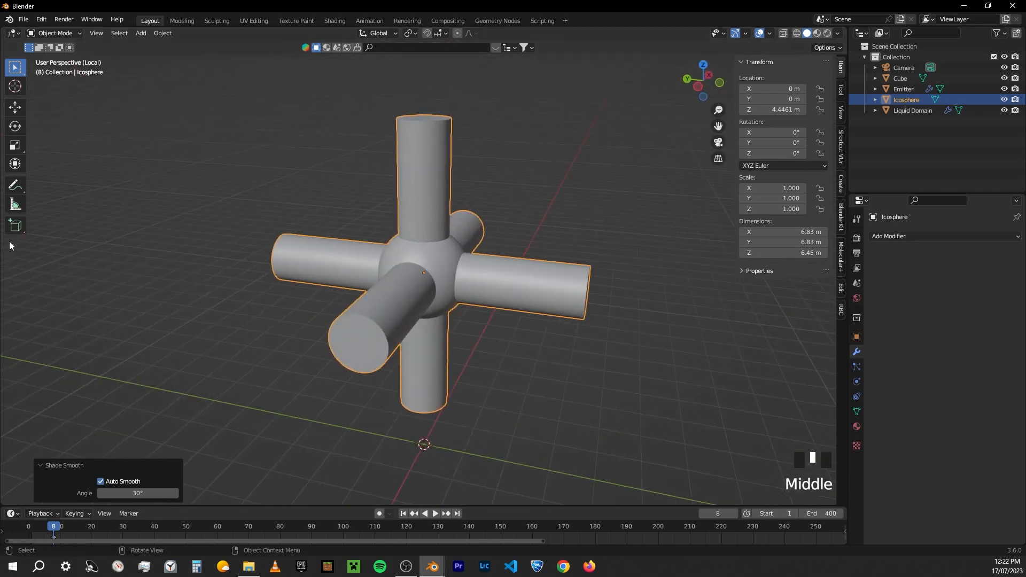
In Edit Mode, select the outer end vertices of all six cylinders together
key(Tab)
middle_drag(430, 183, 453, 134)
drag(394, 97, 478, 172)
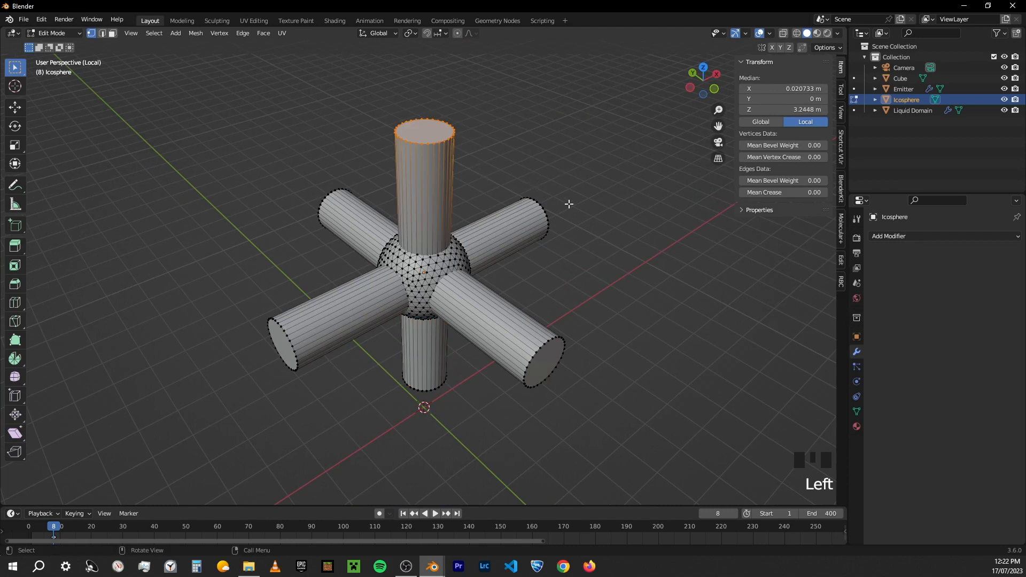
middle_drag(569, 203, 563, 211)
shift+click(641, 331)
middle_drag(642, 332, 584, 213)
shift+click(641, 335)
shift+click(681, 415)
shift+drag(551, 166, 622, 303)
middle_drag(638, 337, 431, 362)
shift+drag(240, 214, 303, 409)
middle_drag(385, 389, 369, 428)
shift+drag(373, 402, 504, 483)
middle_drag(641, 460, 745, 337)
shift+drag(565, 213, 633, 350)
middle_drag(632, 350, 448, 439)
shift+drag(396, 404, 502, 486)
middle_drag(502, 486, 476, 415)
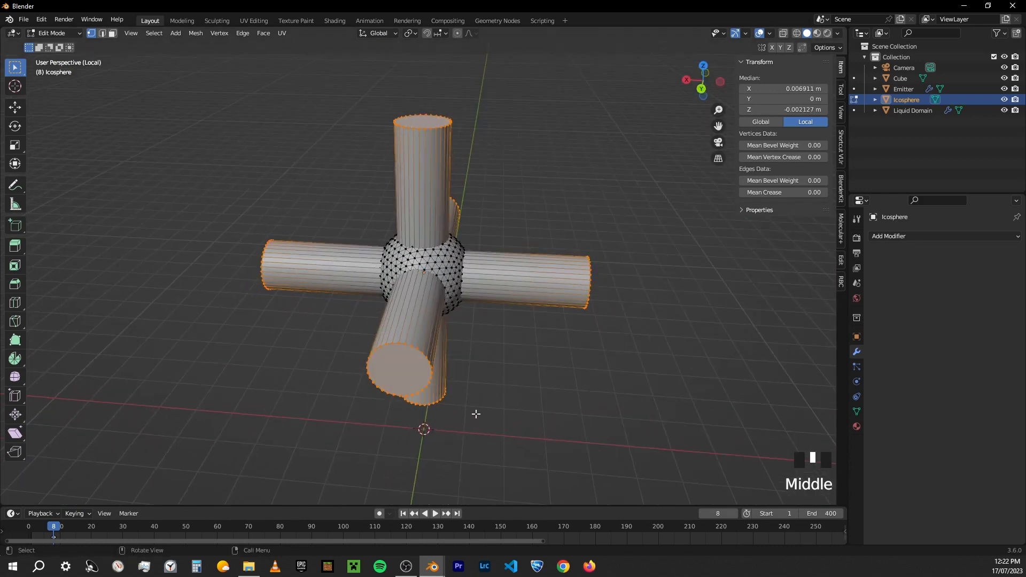
Bevel the six cylinders' outer end edges with a 0.03 m width and 7 segments, and return to Object Mode
key(ctrl+b)
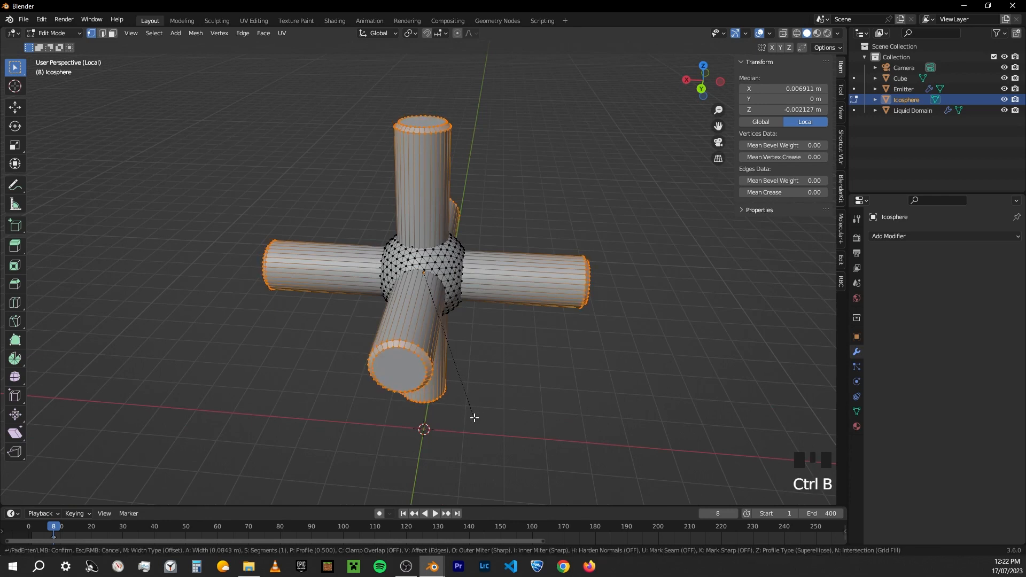
scroll(473, 417, up, 6)
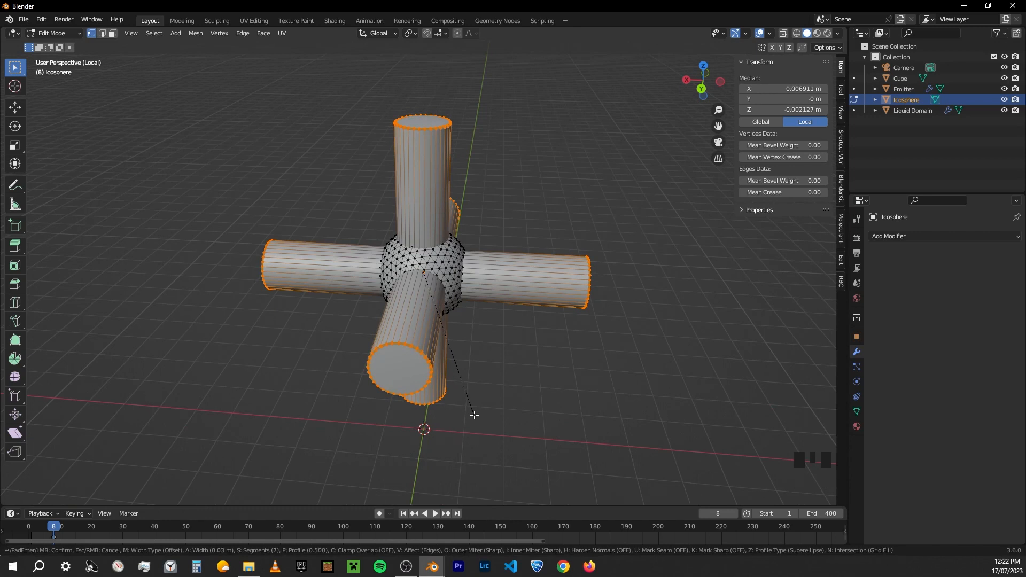
click(474, 415)
key(Tab)
middle_drag(474, 414, 407, 374)
scroll(534, 262, up, 4)
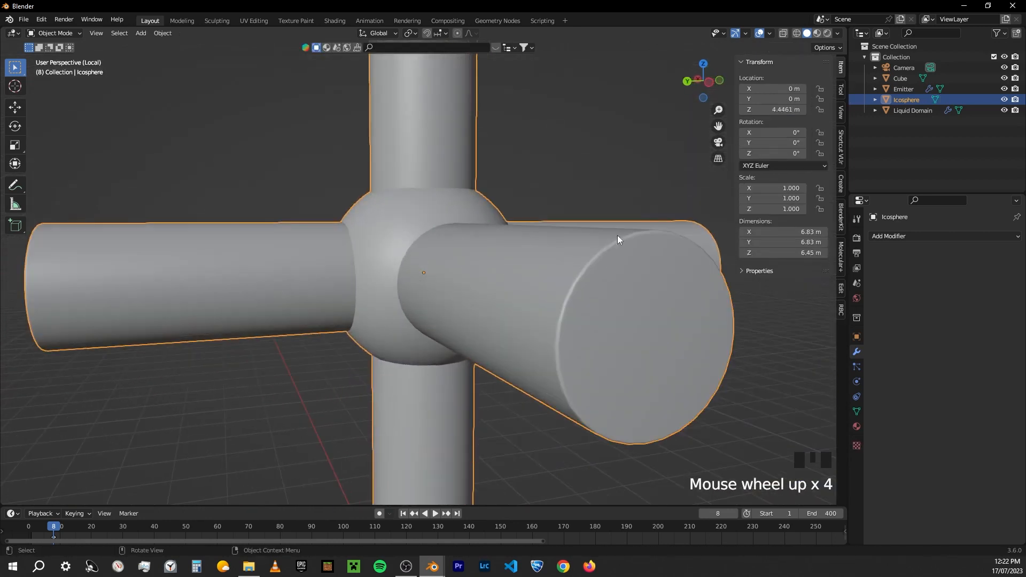
scroll(393, 239, down, 5)
middle_drag(371, 287, 492, 282)
Exit local view to the full scene in wireframe shading and scale the obstacle uniformly to about 0.733
key(KP_Divide)
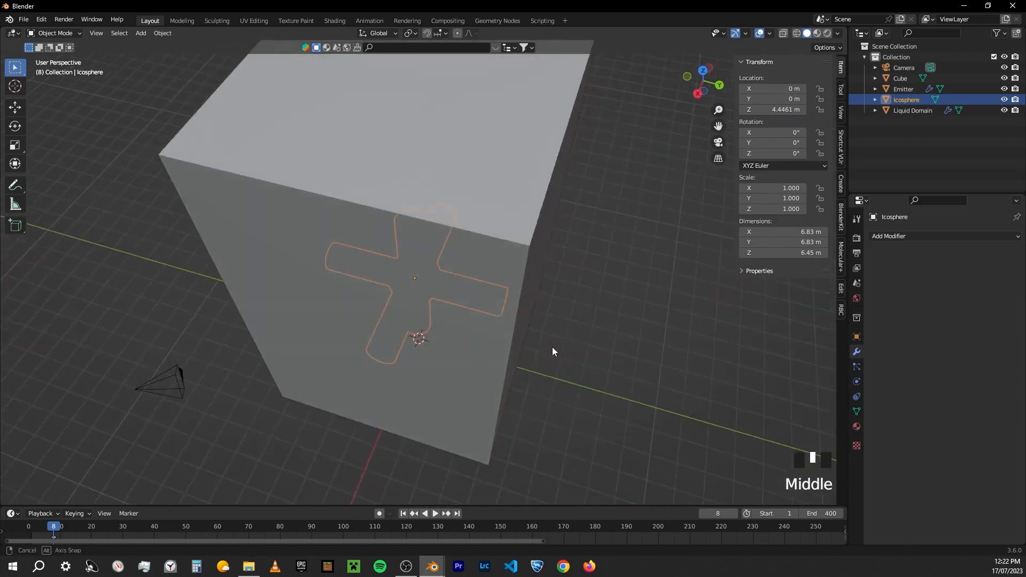
middle_drag(553, 347, 452, 370)
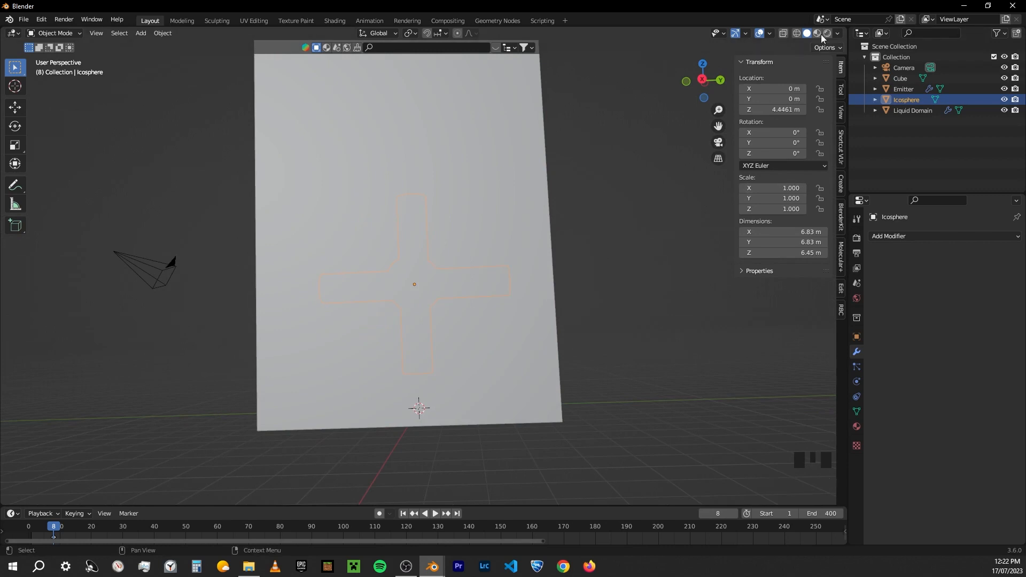
click(796, 33)
mouse_move(498, 275)
middle_down()
mouse_move(493, 304)
mouse_move(393, 302)
mouse_move(428, 280)
mouse_move(495, 288)
middle_up()
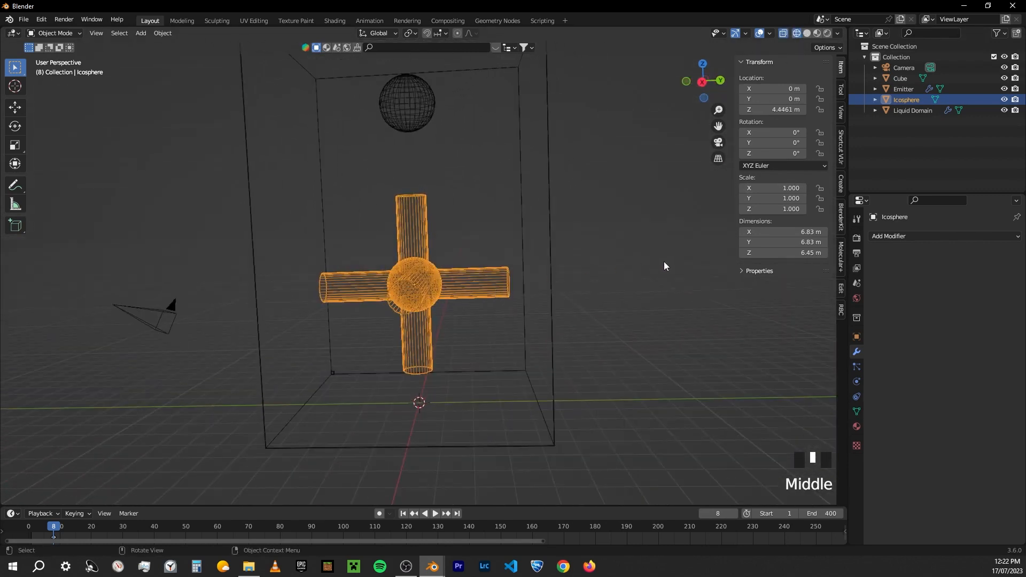
key(s)
click(585, 256)
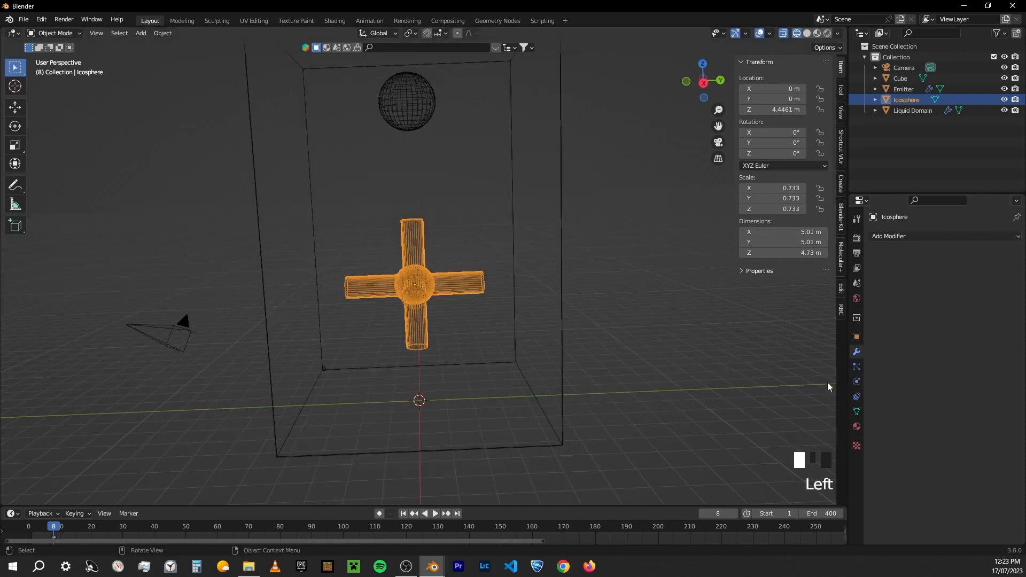
Add Fluid physics to the sphere-and-cylinder obstacle and set its type to Effector
click(857, 381)
click(997, 251)
drag(990, 305, 973, 348)
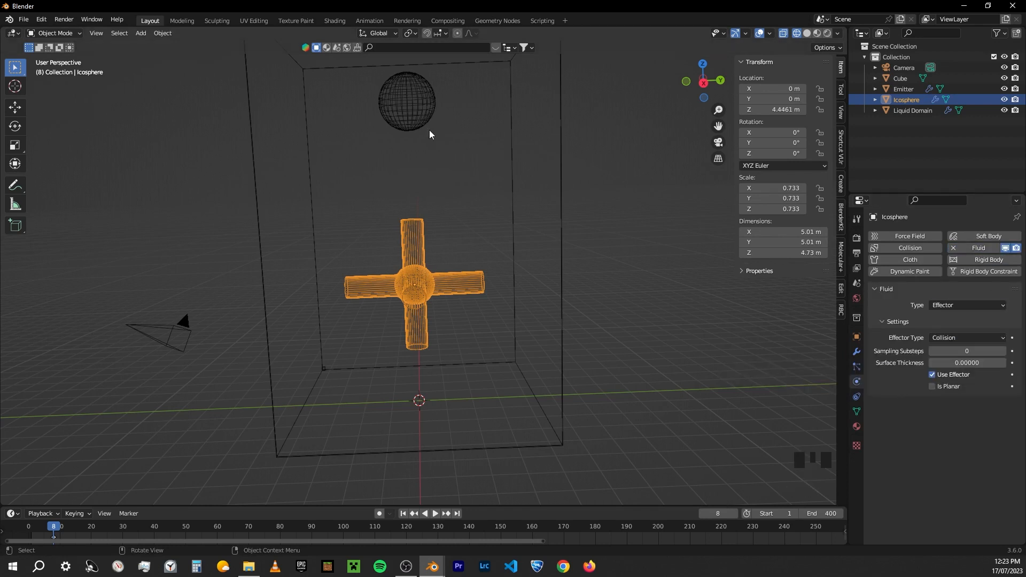
middle_drag(459, 232, 467, 229)
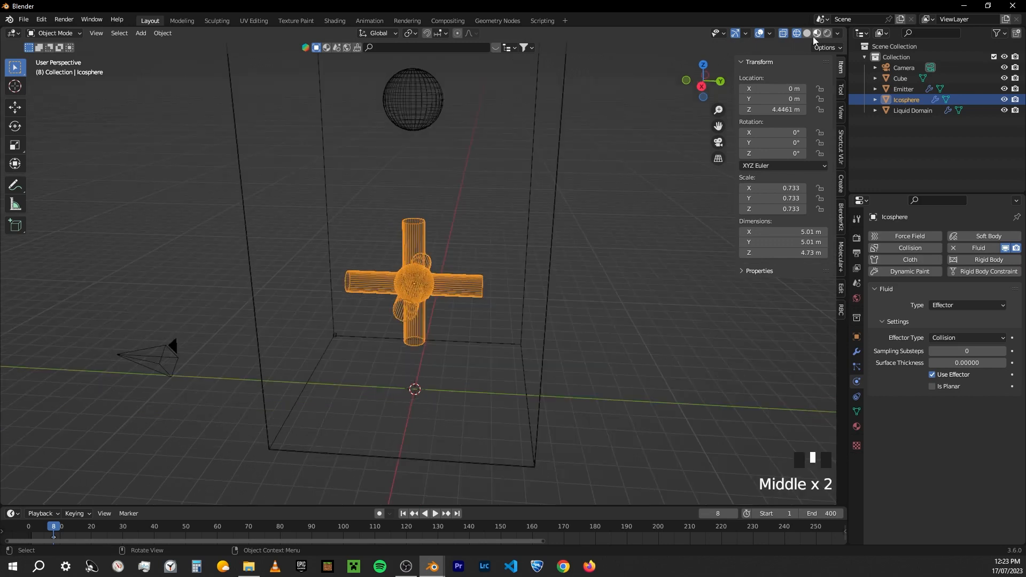
Isolate the container cube in solid shading and delete its front face in Edit Mode
click(807, 33)
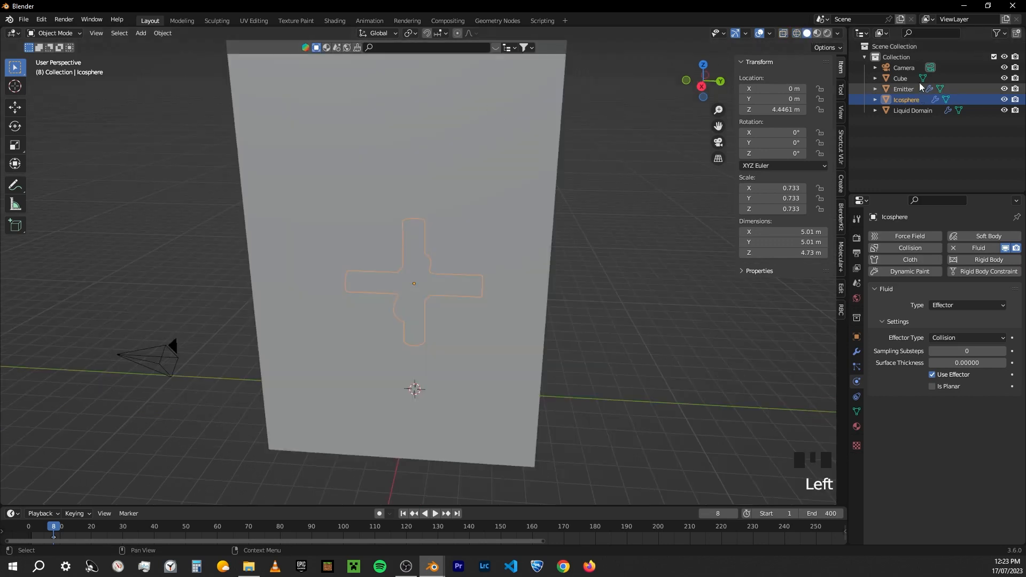
click(901, 78)
middle_drag(449, 230, 365, 254)
key(slash)
key(Tab)
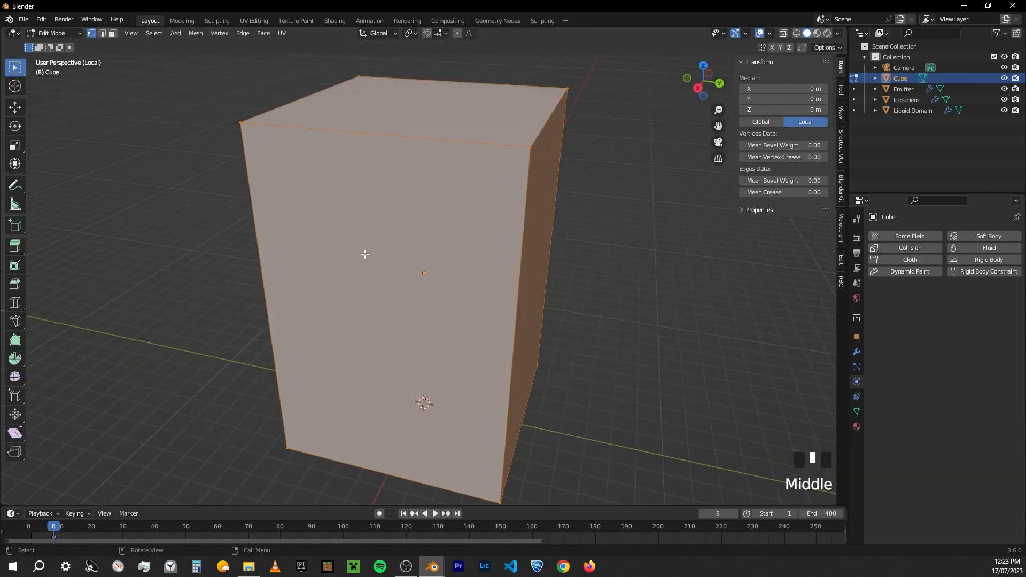
click(113, 35)
click(348, 169)
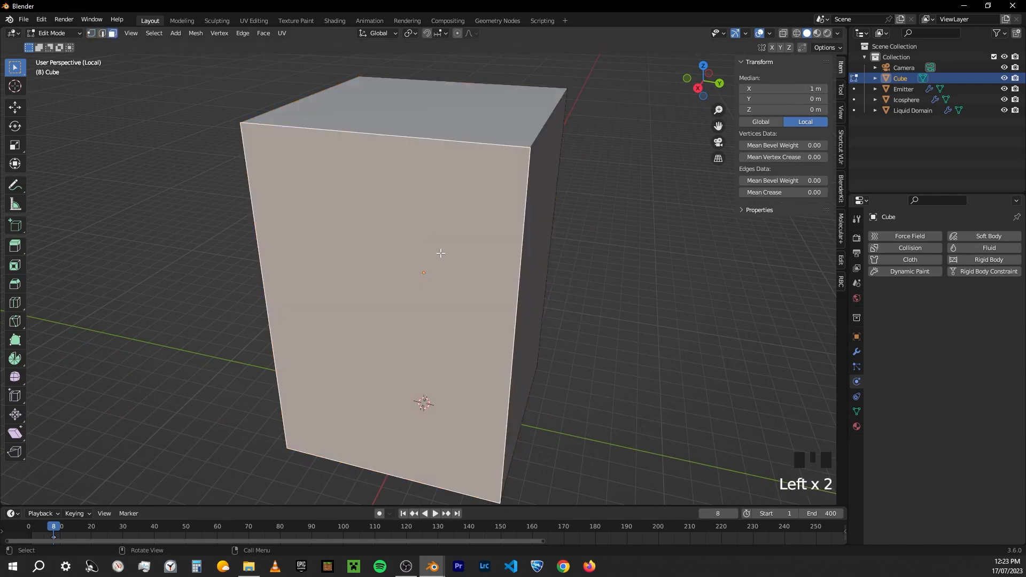
middle_drag(348, 169, 457, 251)
key(x)
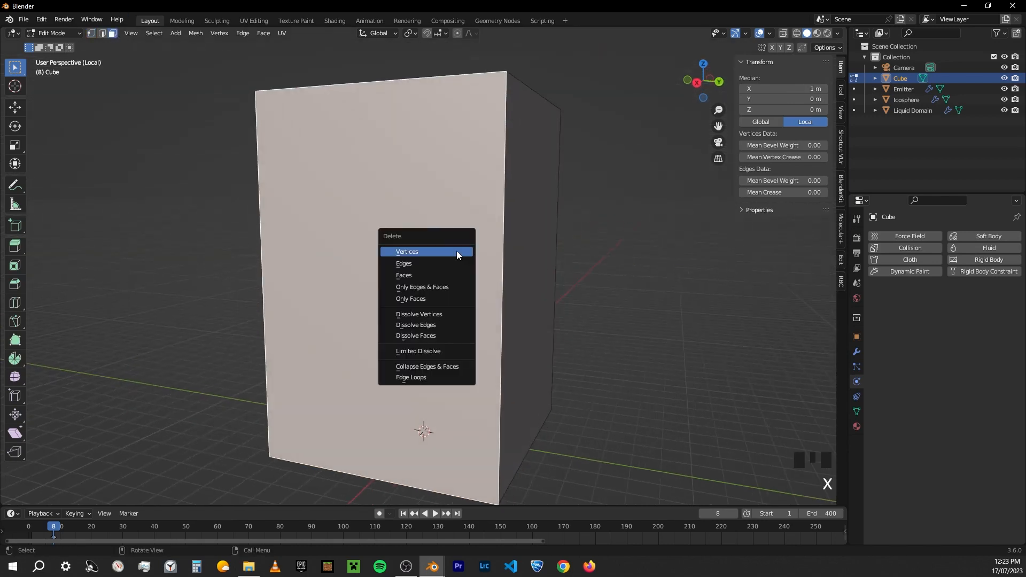
click(428, 274)
Extrude all remaining container faces along their normals by about 0.04 m with even thickness, and return to Object Mode
middle_drag(432, 182, 542, 140)
middle_drag(477, 196, 500, 212)
key(a)
right_click(434, 221)
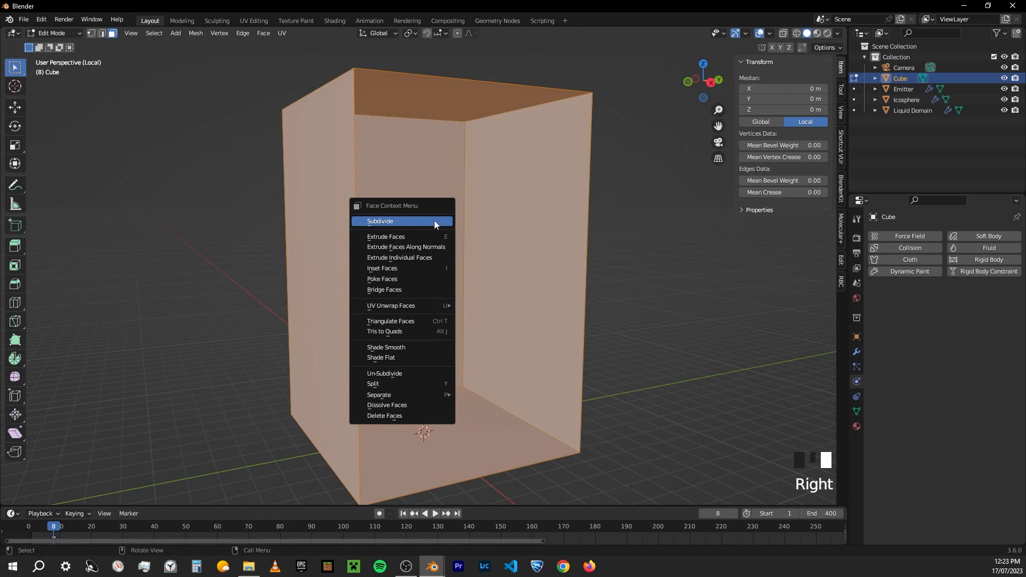
click(405, 245)
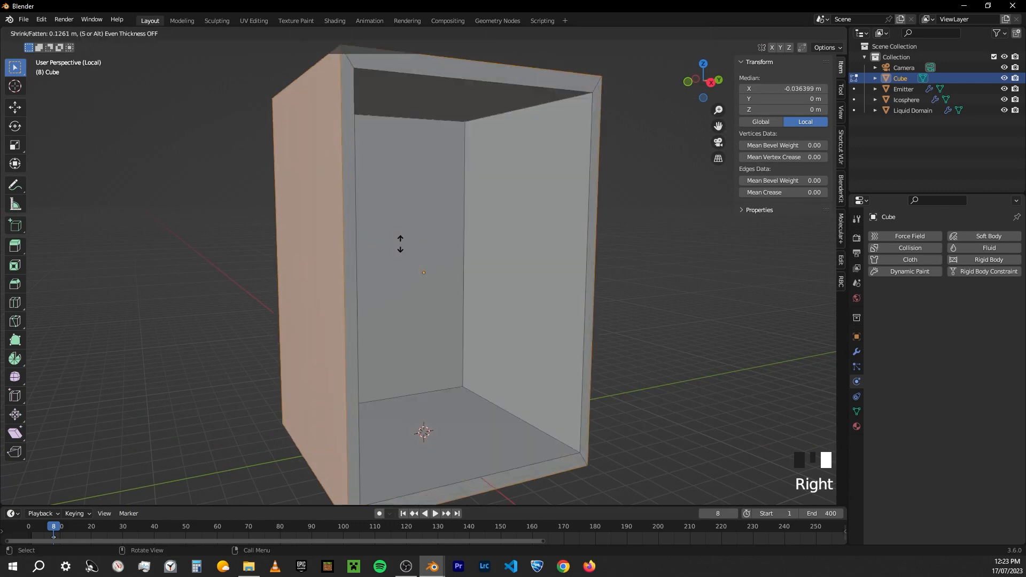
key(s)
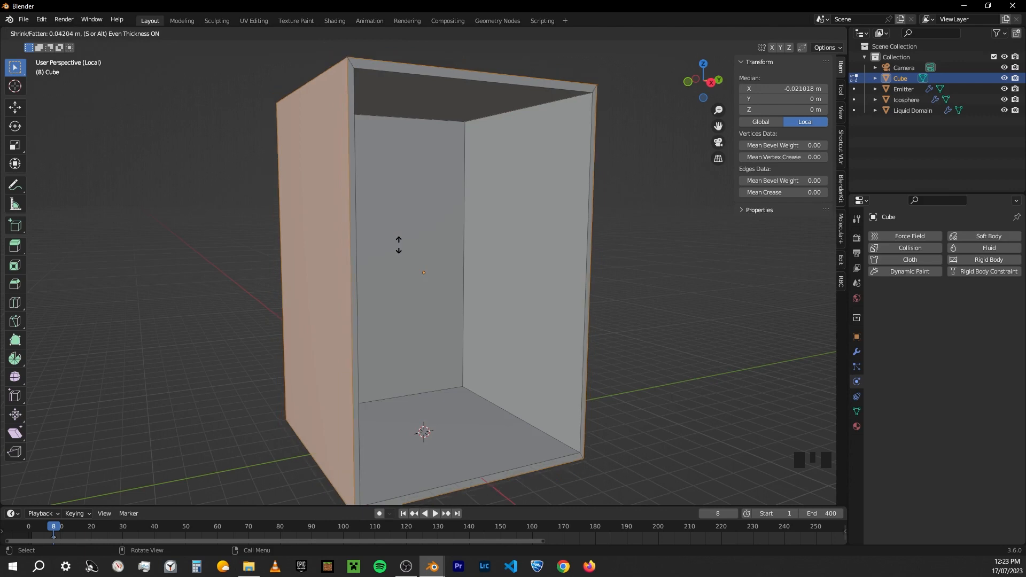
click(398, 244)
middle_drag(399, 245, 498, 191)
key(Tab)
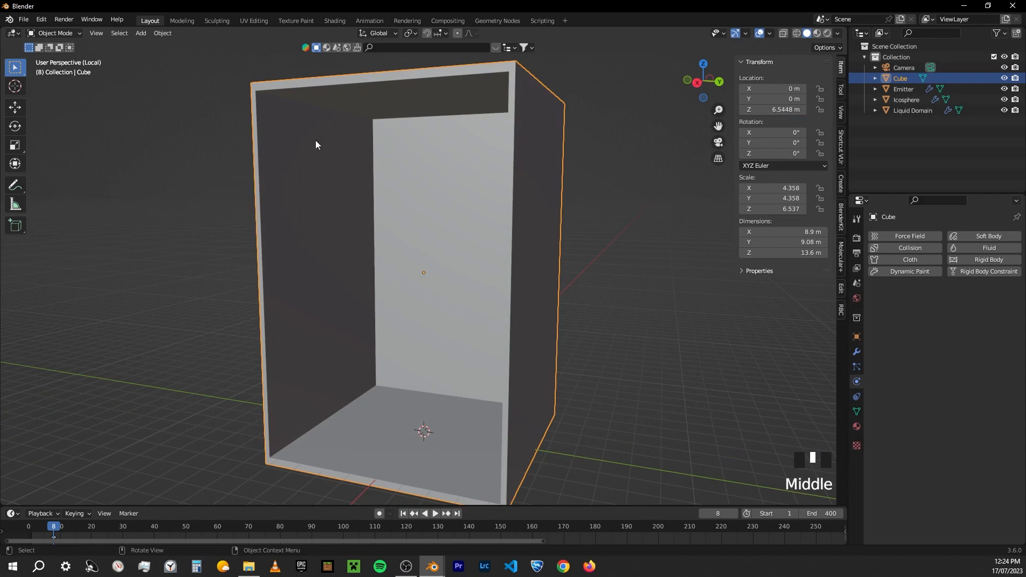
Exit local view to the full scene and switch the viewport to wireframe shading
middle_drag(315, 143, 343, 165)
key(KP_Divide)
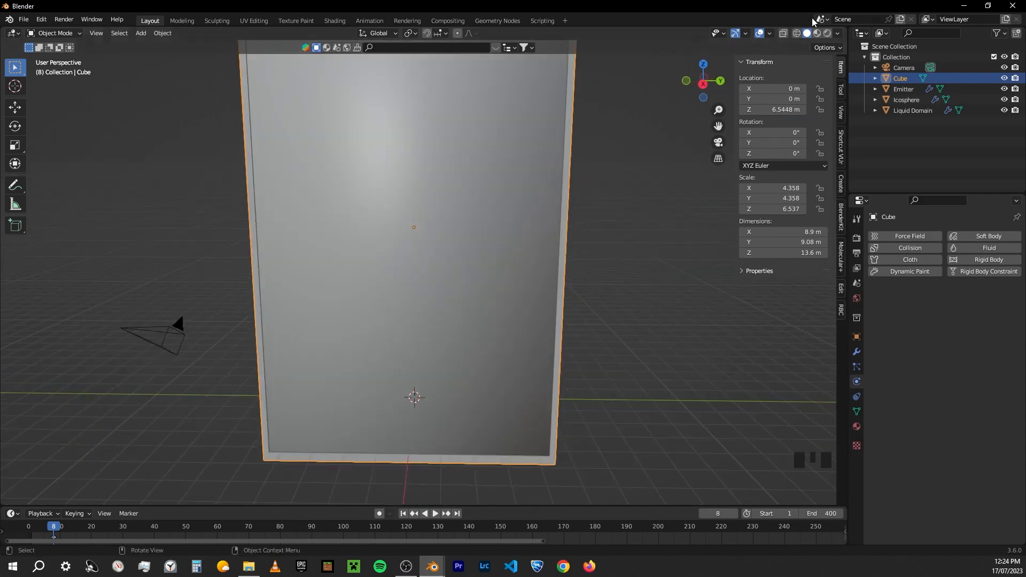
click(796, 33)
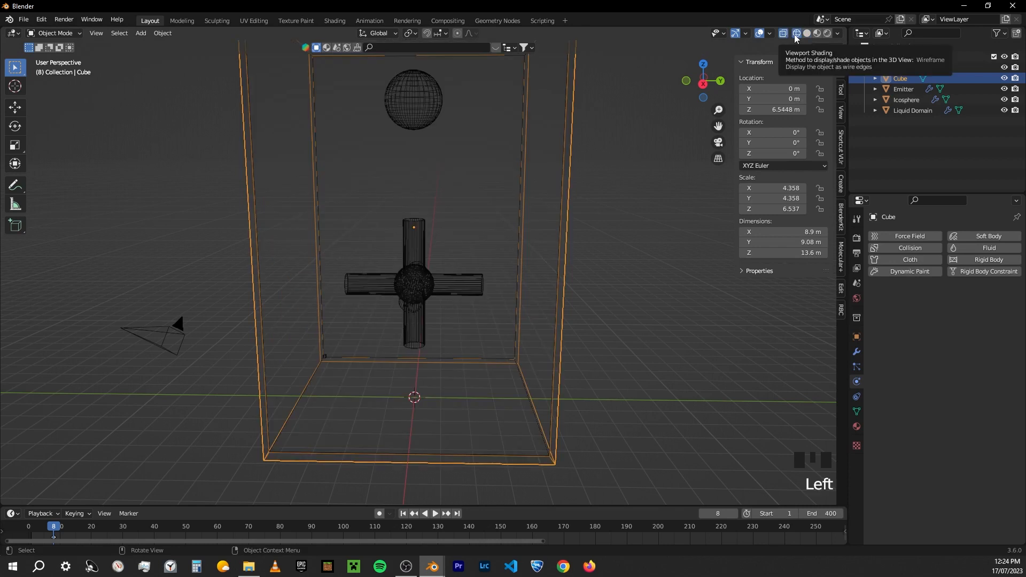
scroll(344, 315, down, 3)
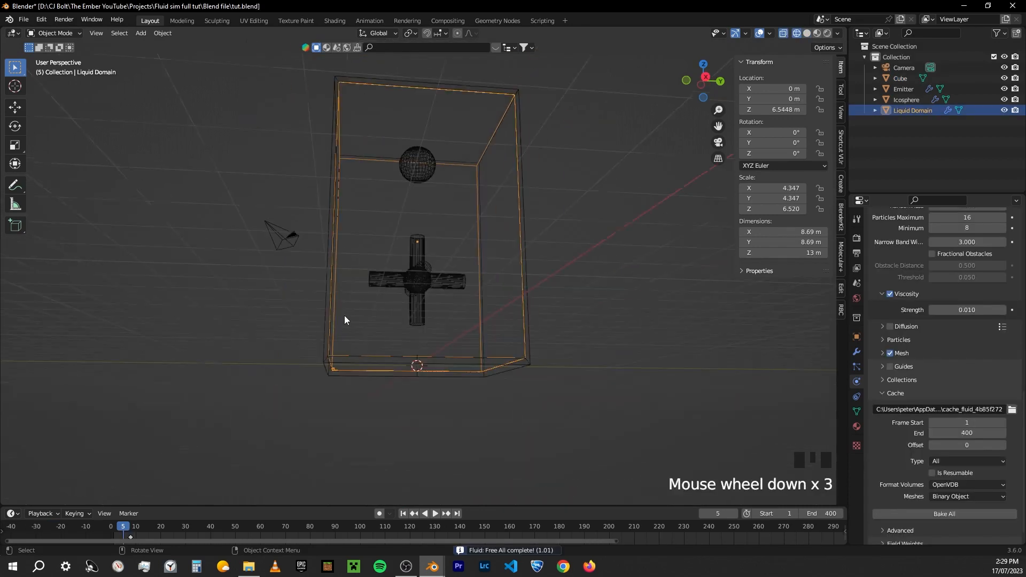
middle_drag(344, 316, 371, 314)
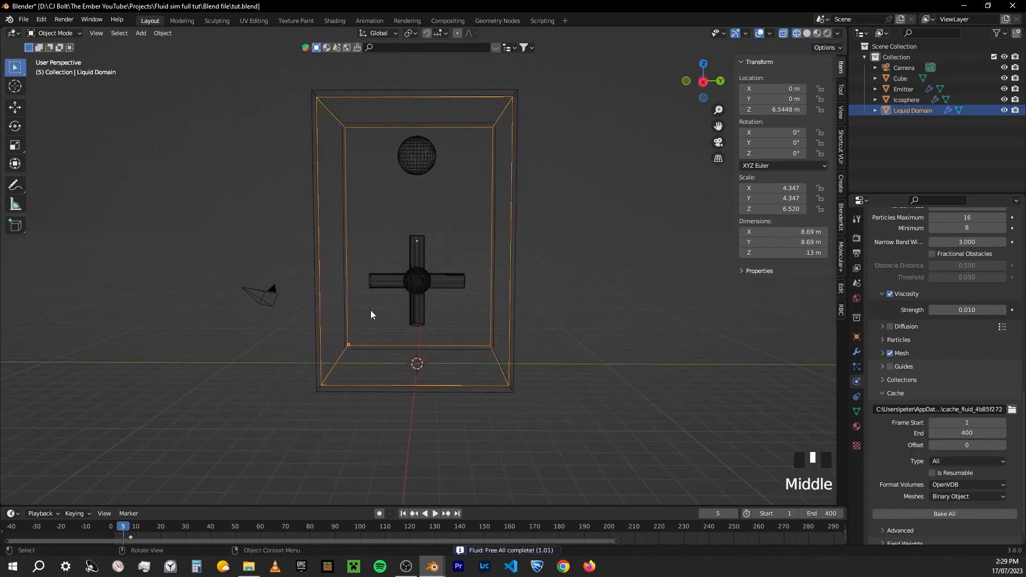
Select the sphere-and-cylinder obstacle, enlarge the timeline and delete the obstacle's existing keyframe
click(418, 275)
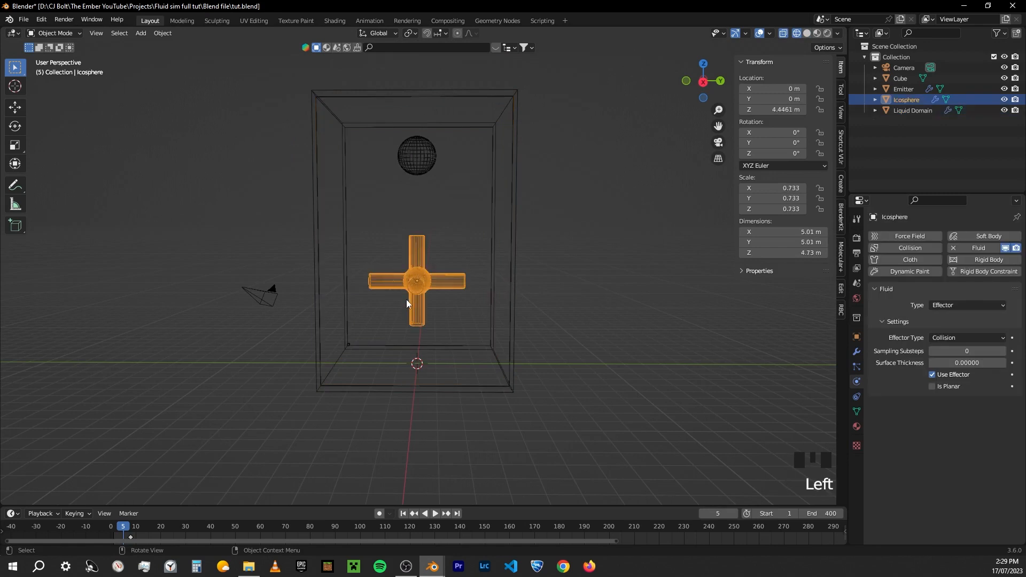
middle_drag(407, 298, 412, 297)
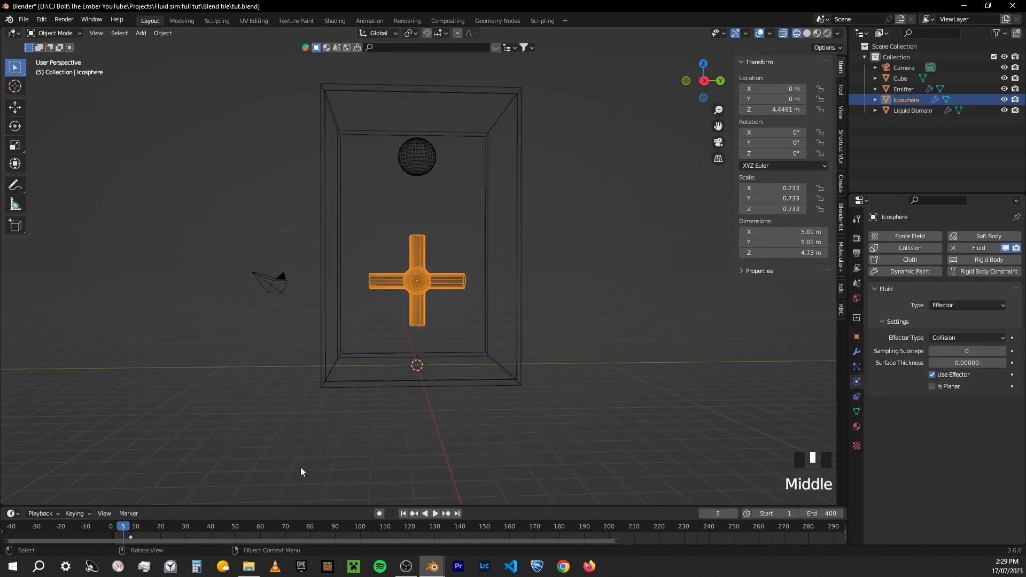
drag(194, 505, 203, 451)
middle_drag(465, 486, 283, 475)
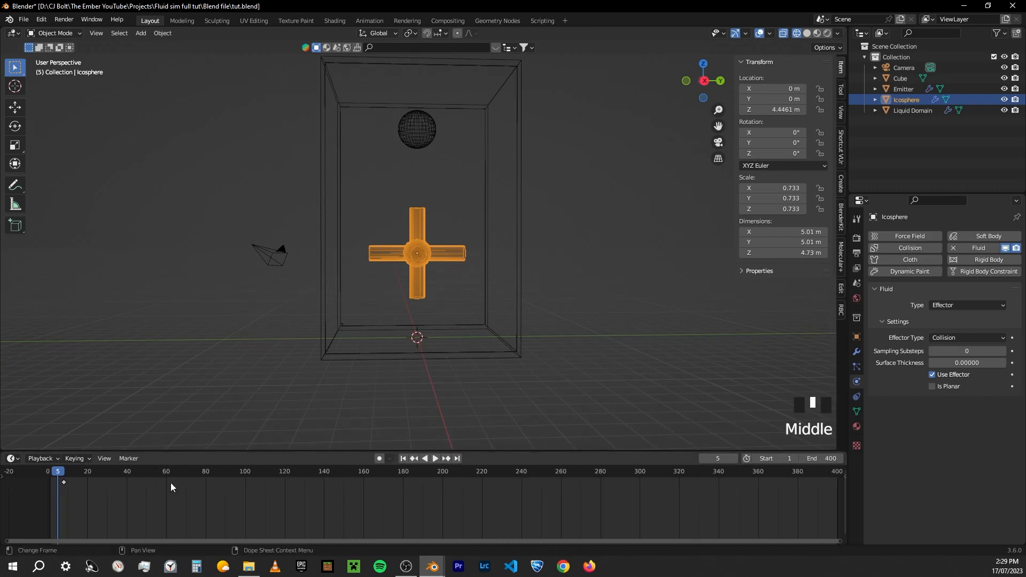
click(70, 475)
click(65, 480)
key(x)
Insert a rotation keyframe for the obstacle at frame 1
drag(69, 473, 51, 474)
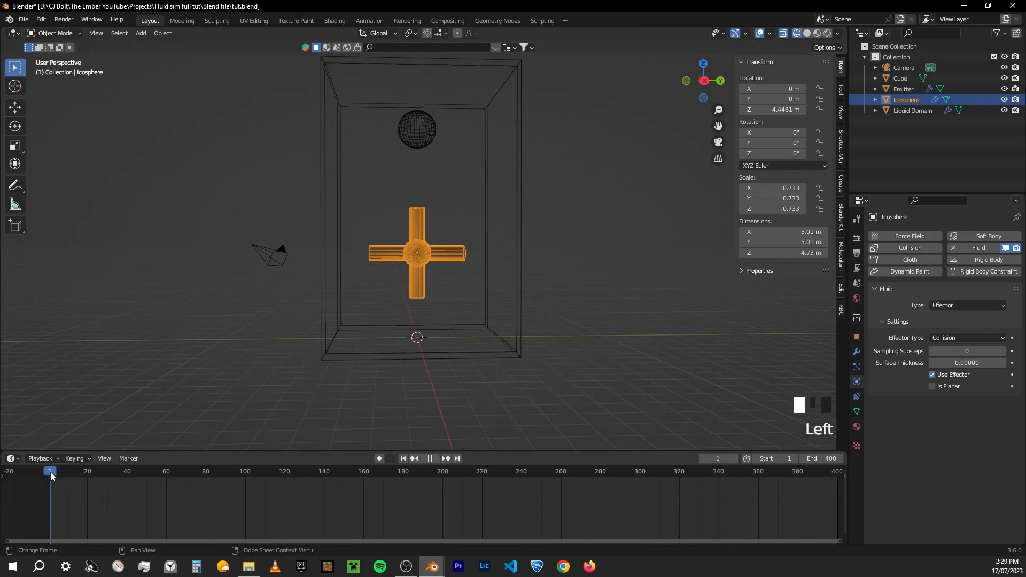
middle_drag(471, 501, 449, 498)
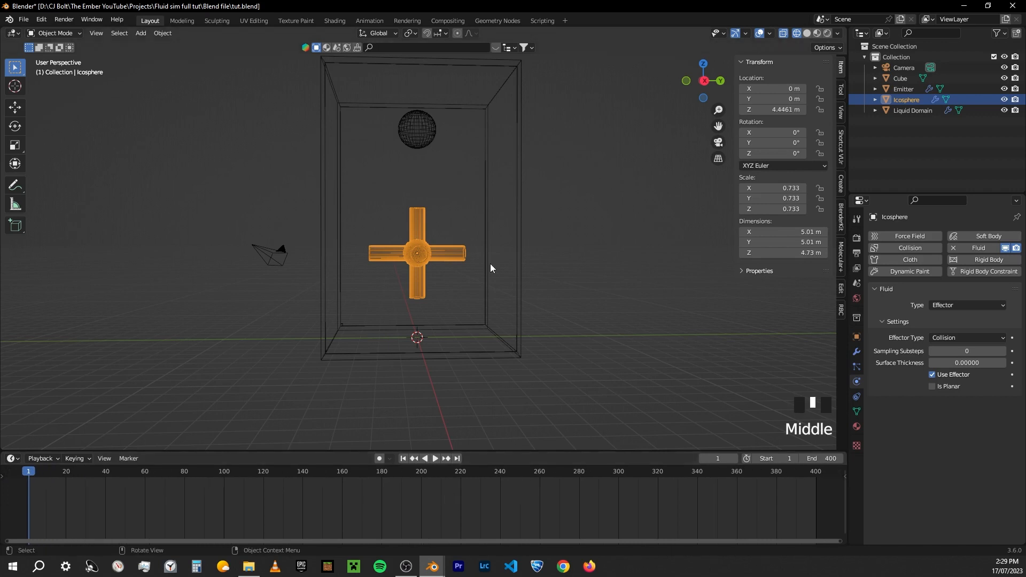
key(i)
click(465, 275)
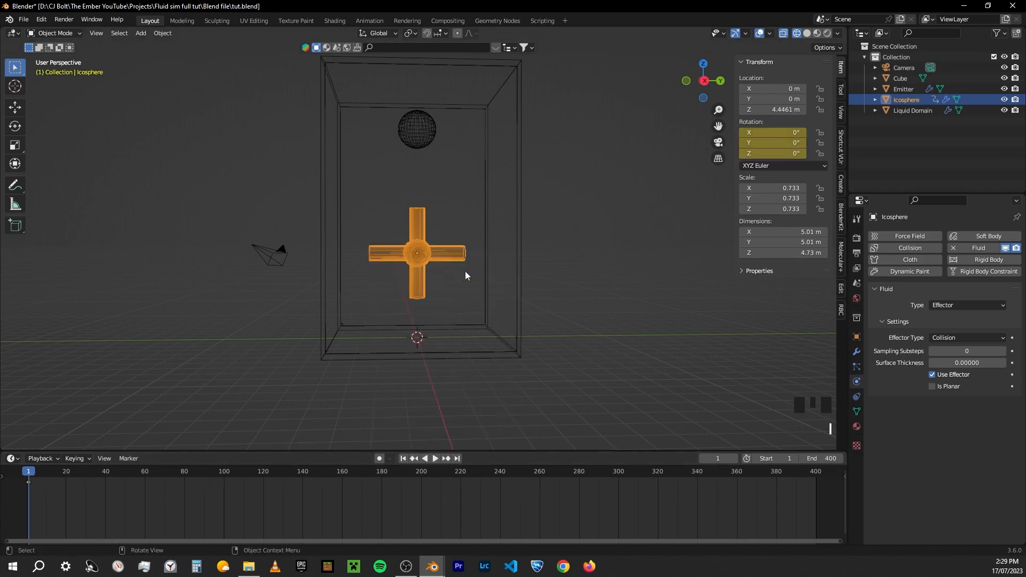
At frame 400, rotate the obstacle 720° about the global X axis and insert a rotation keyframe
click(817, 473)
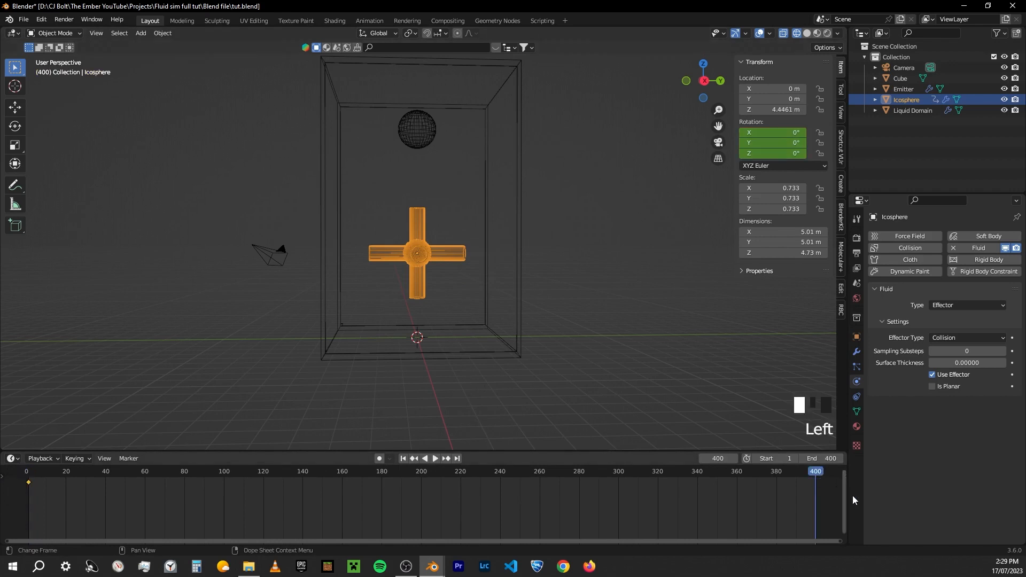
key(r)
key(x)
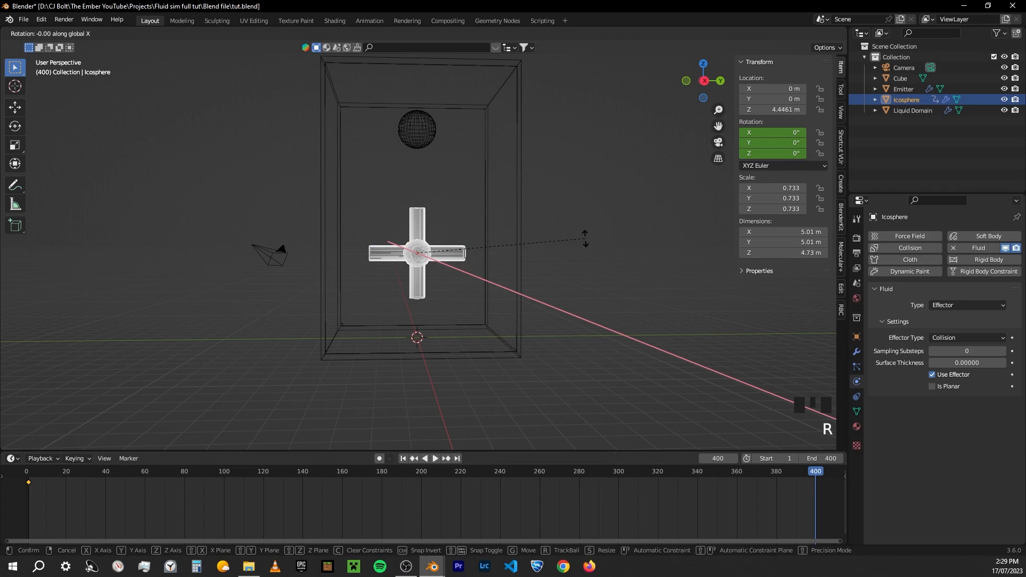
text(720)
key(Return)
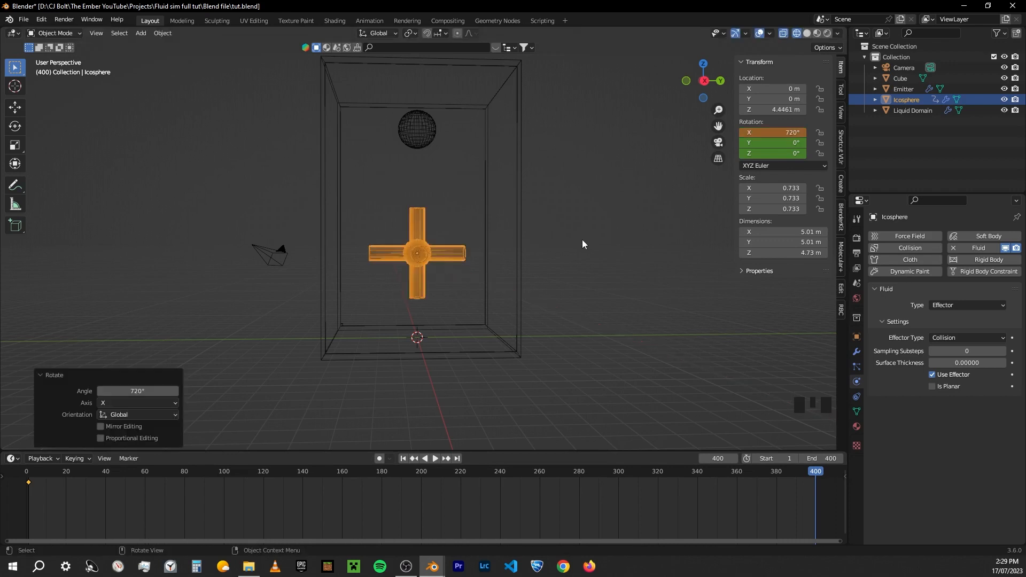
key(i)
click(576, 240)
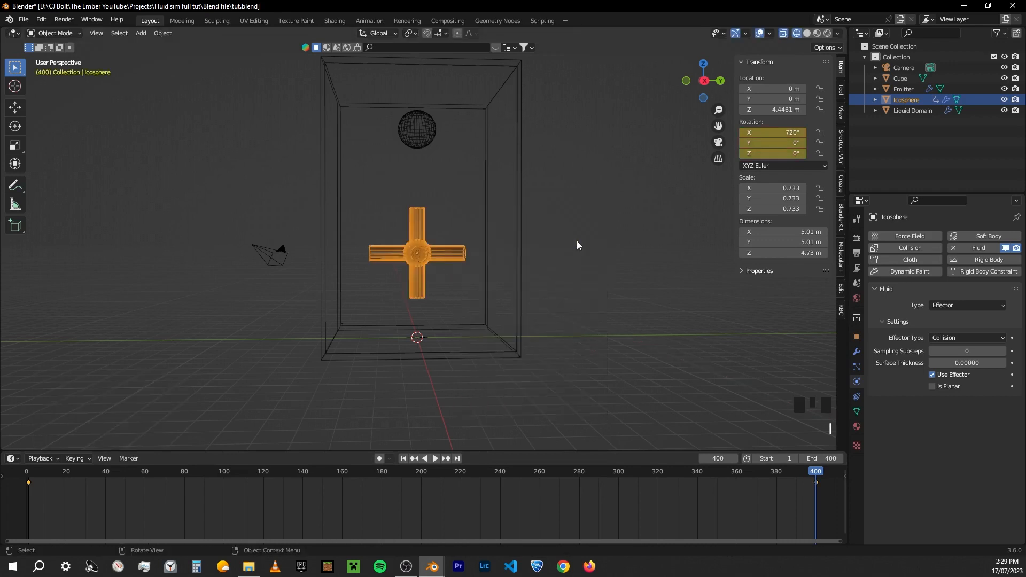
Play back the obstacle's X-axis rotation briefly and view it from another angle
key(space)
key(space)
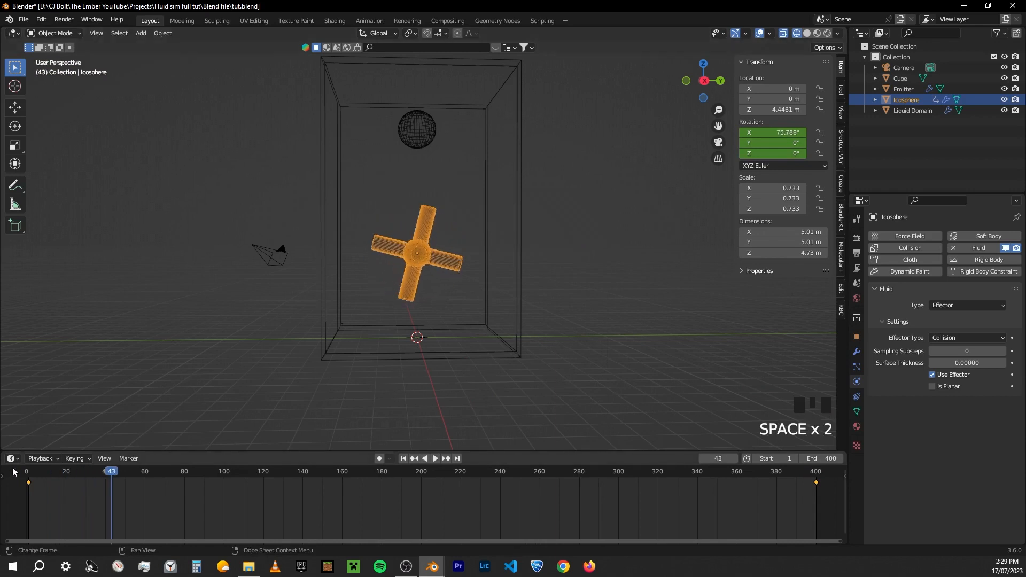
middle_drag(404, 221, 489, 278)
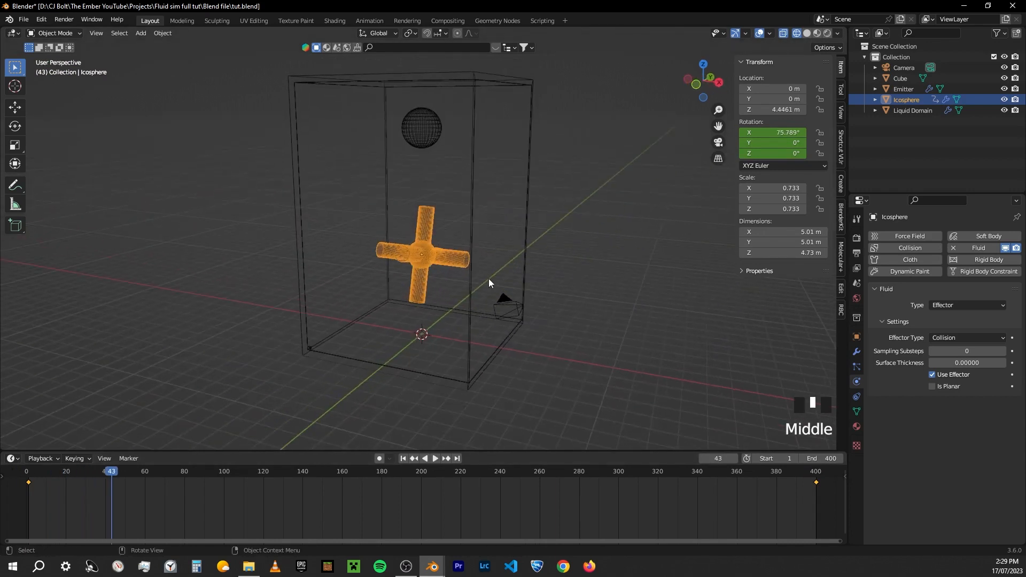
key(r)
key(y)
key(Escape)
At frame 400, rotate the obstacle another 720° about the global Y axis and insert a rotation keyframe
click(816, 473)
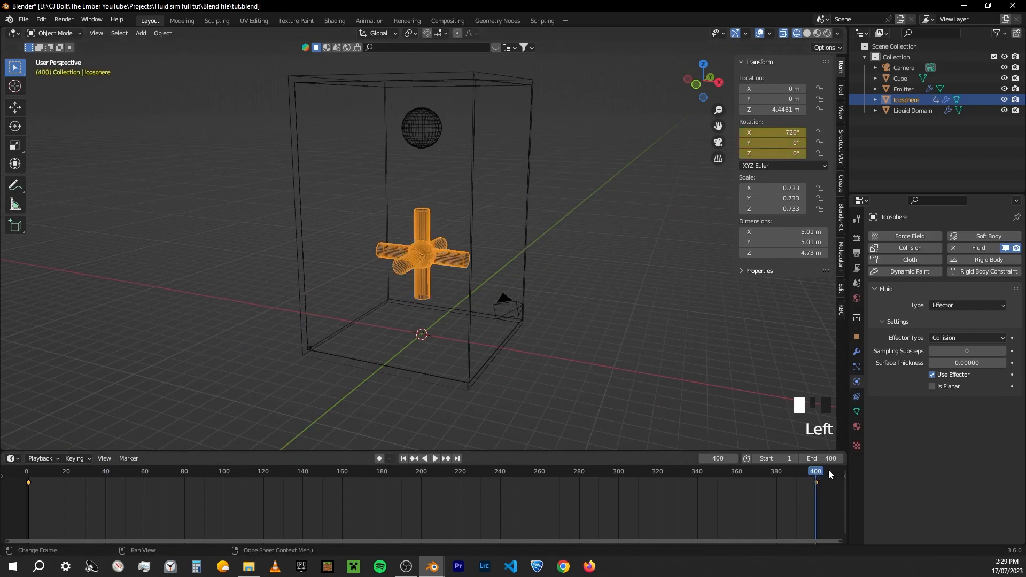
middle_drag(499, 230, 476, 223)
key(r)
text(y720)
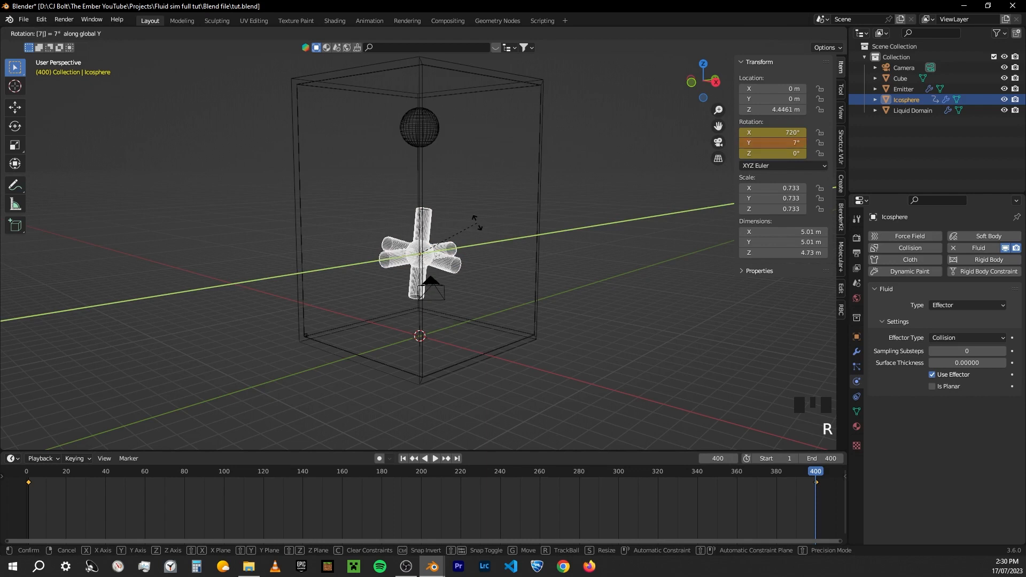
key(Return)
key(i)
click(476, 223)
Play back the combined X and Y rotation and examine the spinning obstacle from several angles
key(space)
middle_drag(480, 223, 444, 232)
middle_drag(547, 241, 437, 282)
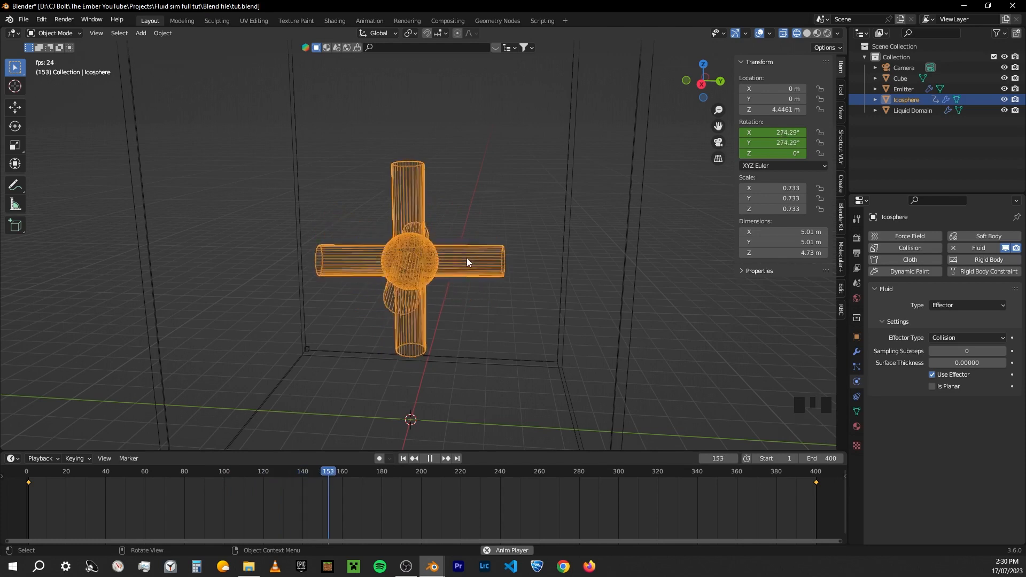
key(space)
scroll(486, 234, down, 4)
middle_drag(486, 234, 402, 262)
Review the fluid settings of the emitter sphere and the liquid domain, down to the domain's cache options
click(424, 141)
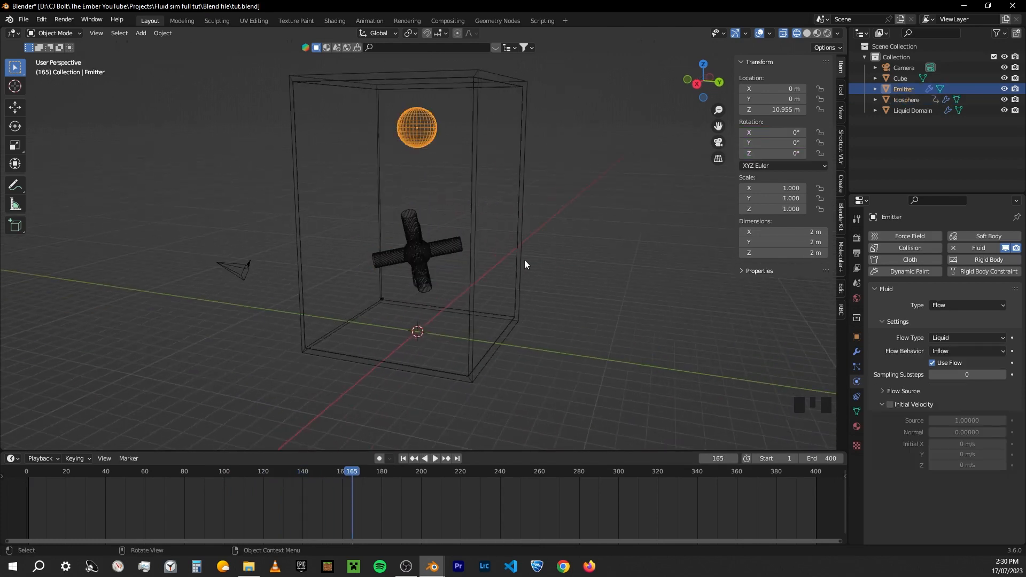
click(911, 111)
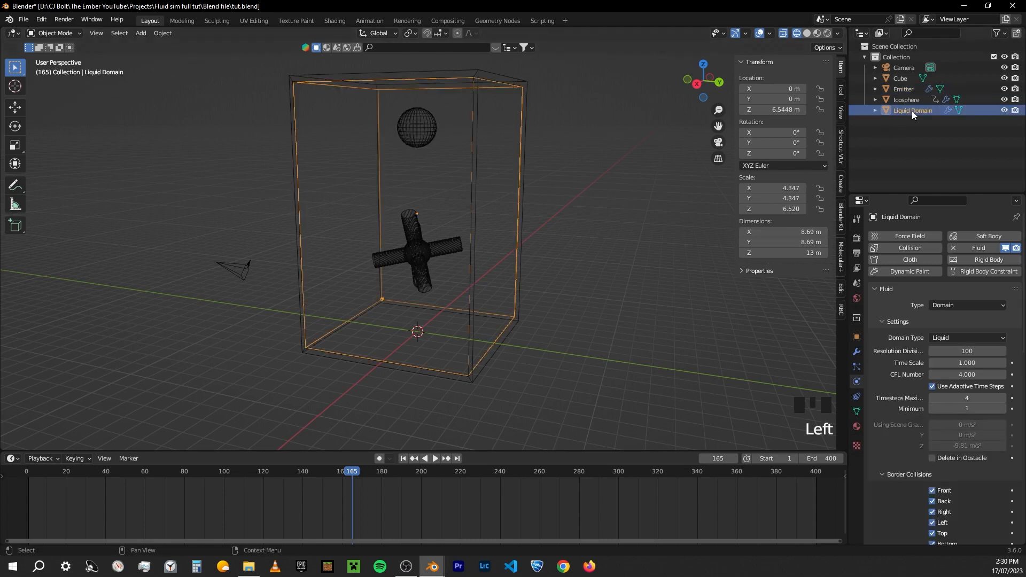
scroll(894, 511, down, 12)
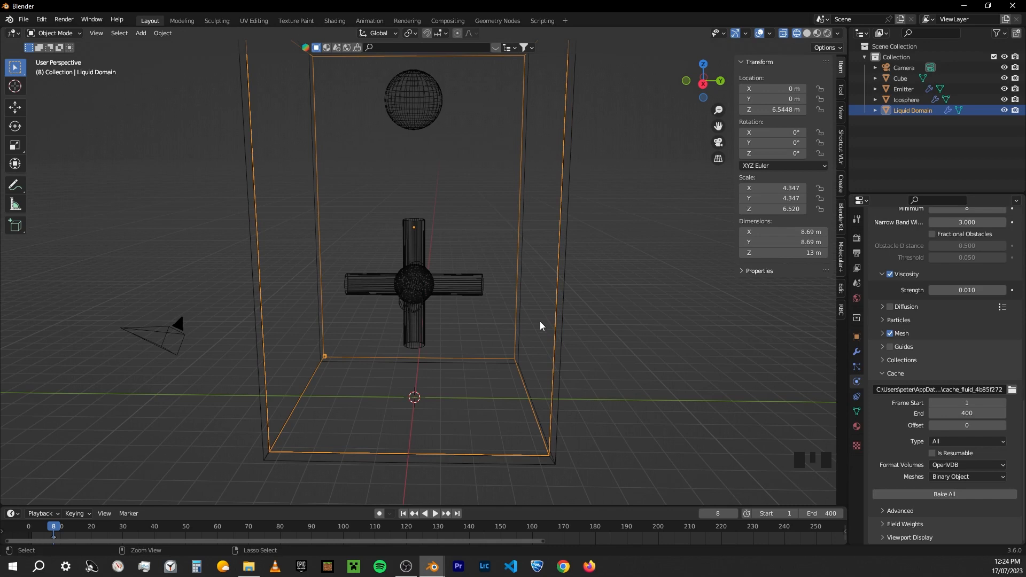
Save the scene as tut.blend in the project's Blend file folder
key(ctrl+s)
click(397, 142)
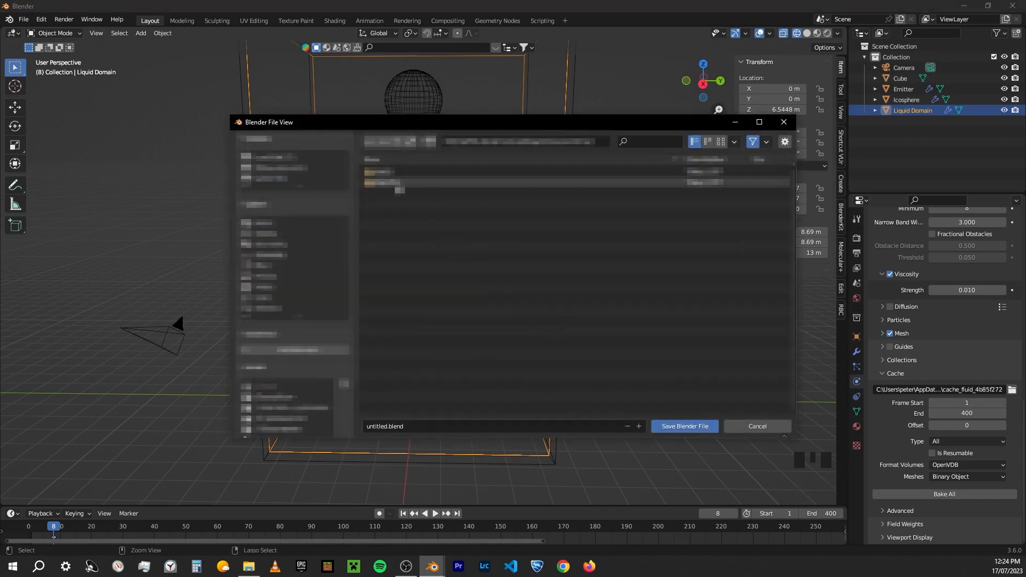
double_click(397, 185)
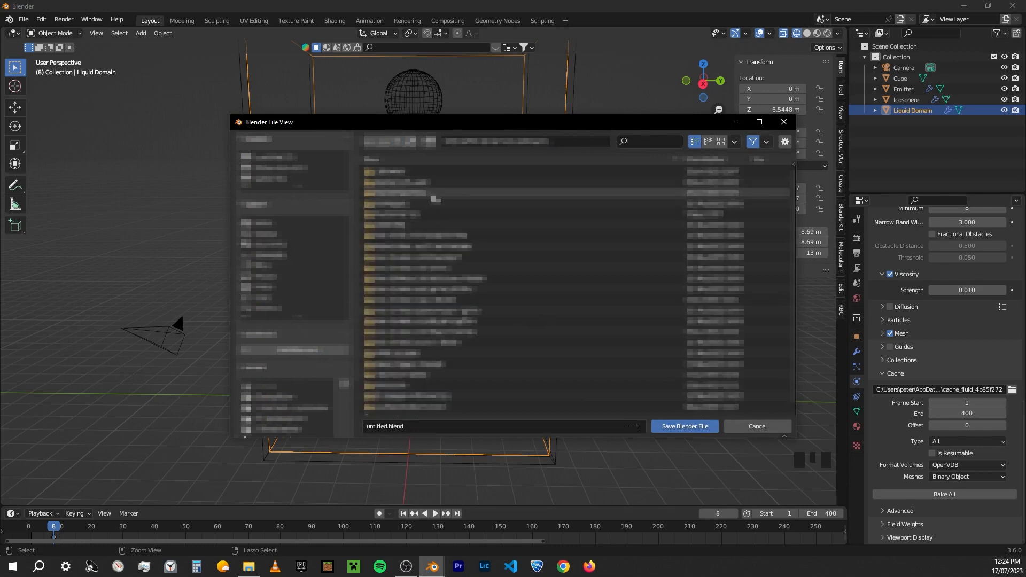
double_click(398, 239)
double_click(374, 426)
text(tut)
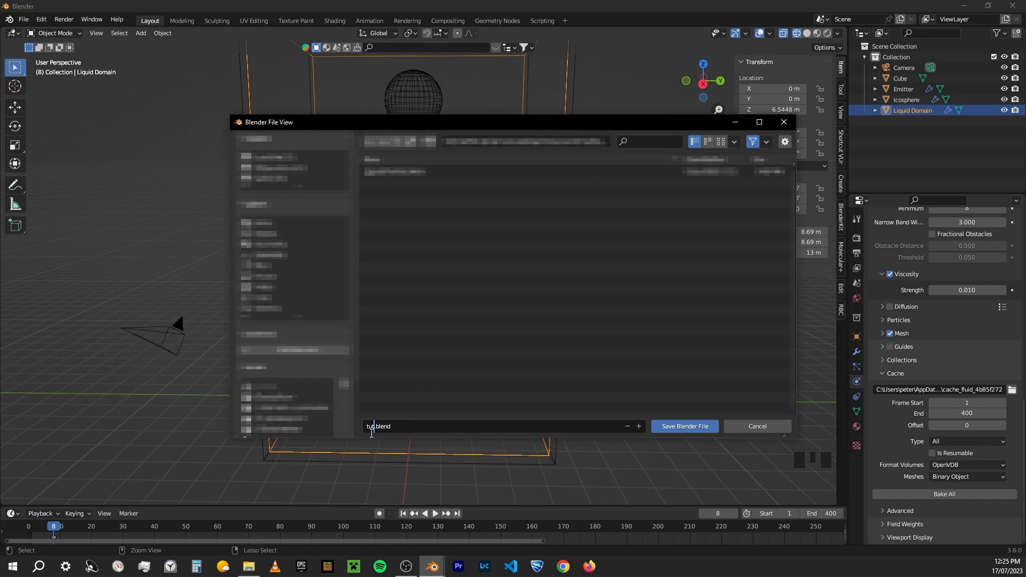
click(669, 428)
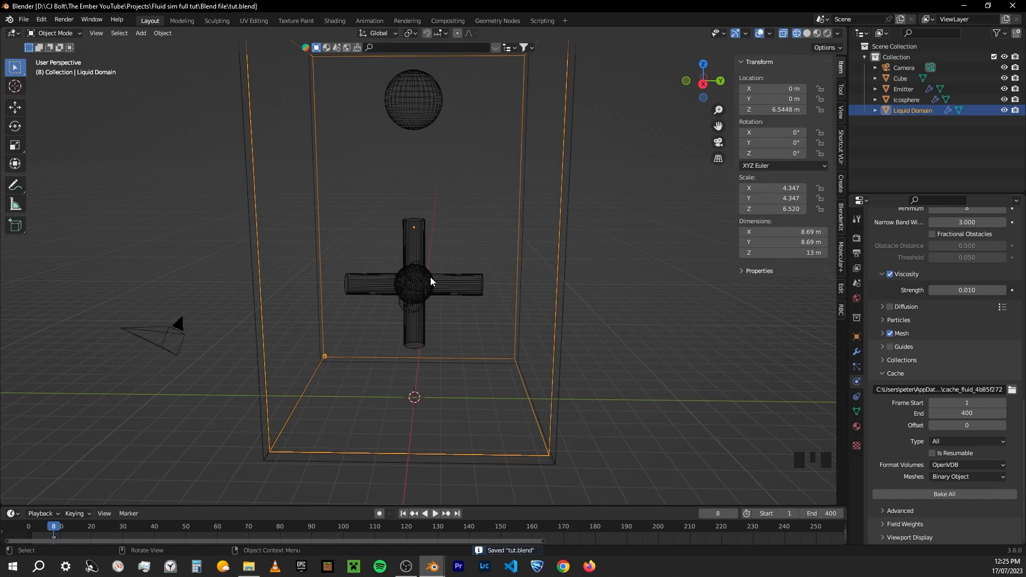
middle_drag(469, 312, 467, 277)
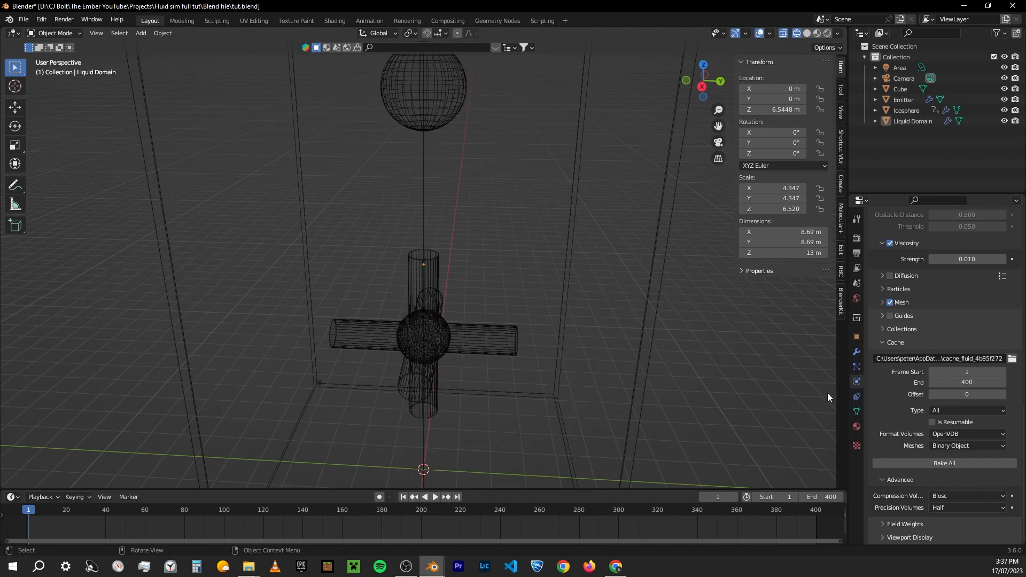
Set the liquid domain's cache directory to a project folder and bake the whole simulation
click(1012, 358)
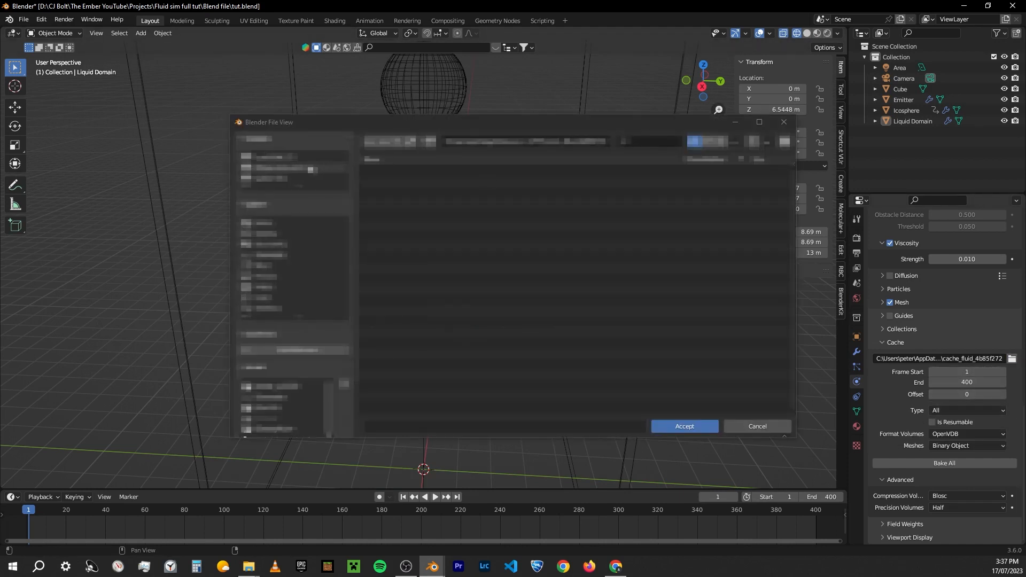
double_click(400, 174)
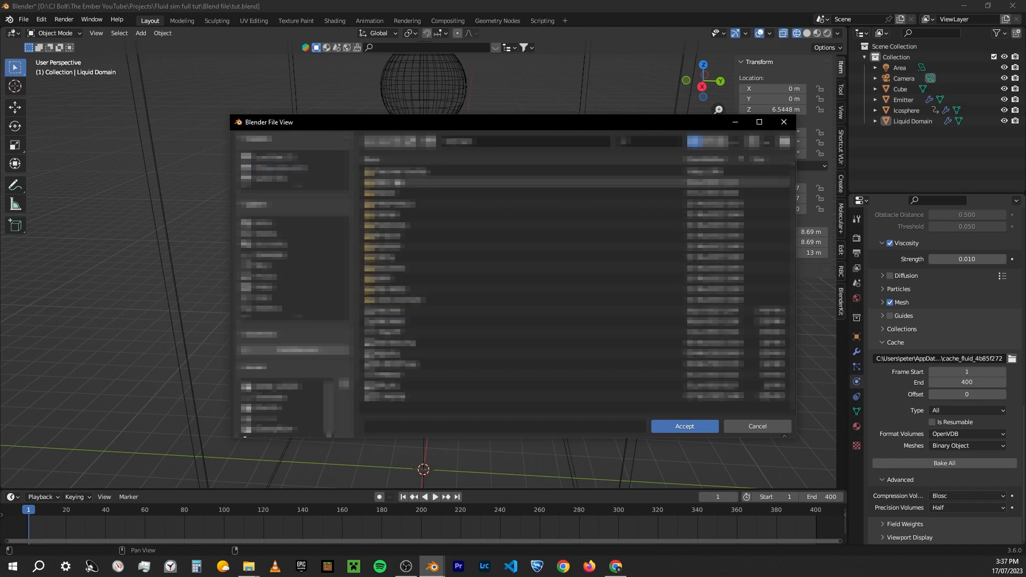
double_click(399, 173)
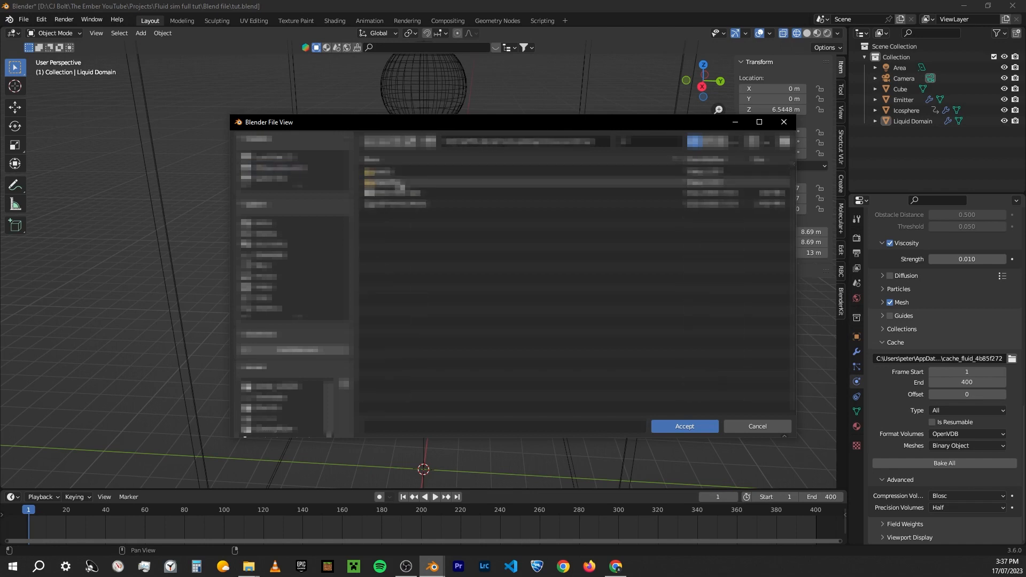
double_click(399, 185)
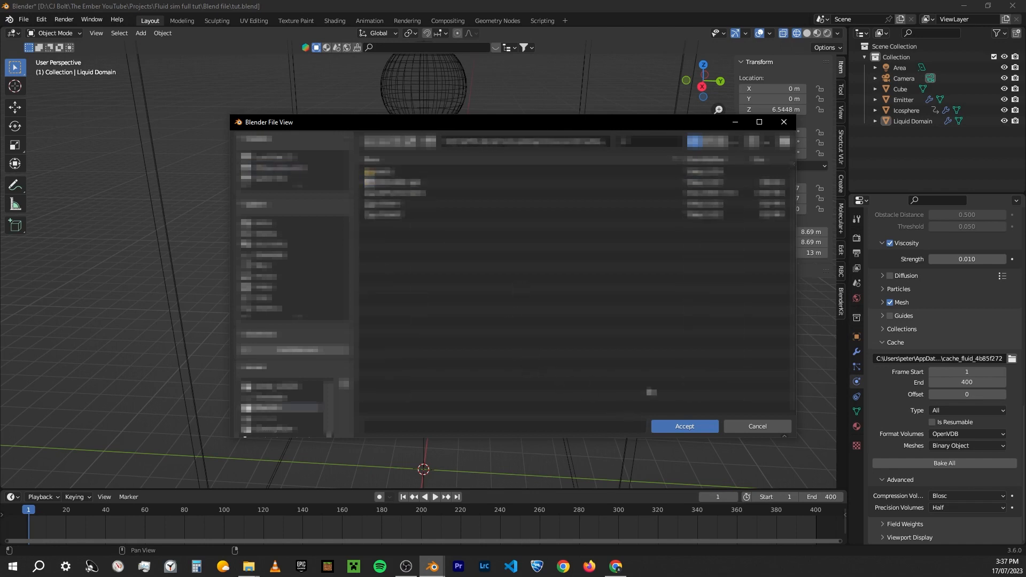
click(681, 427)
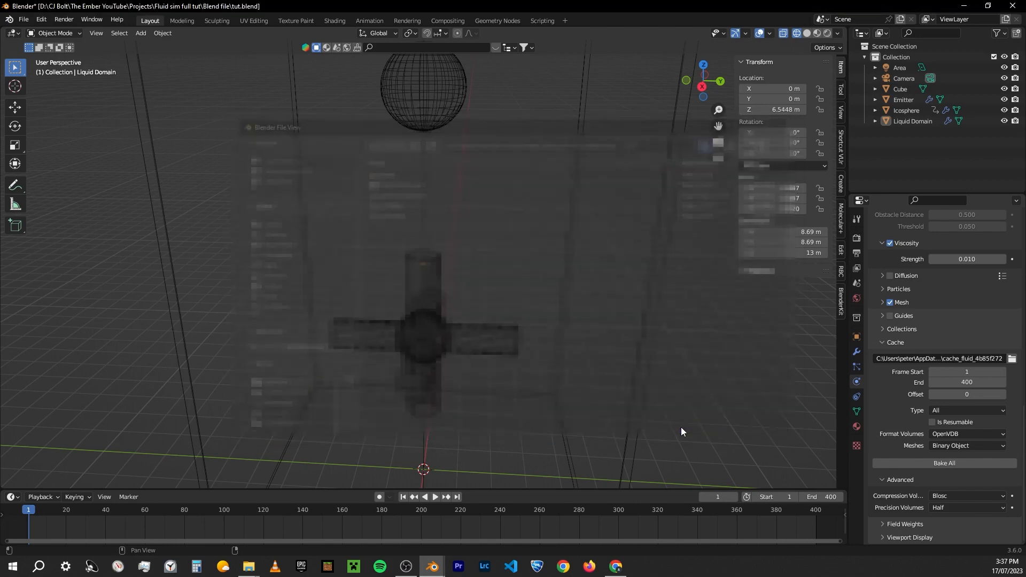
click(932, 464)
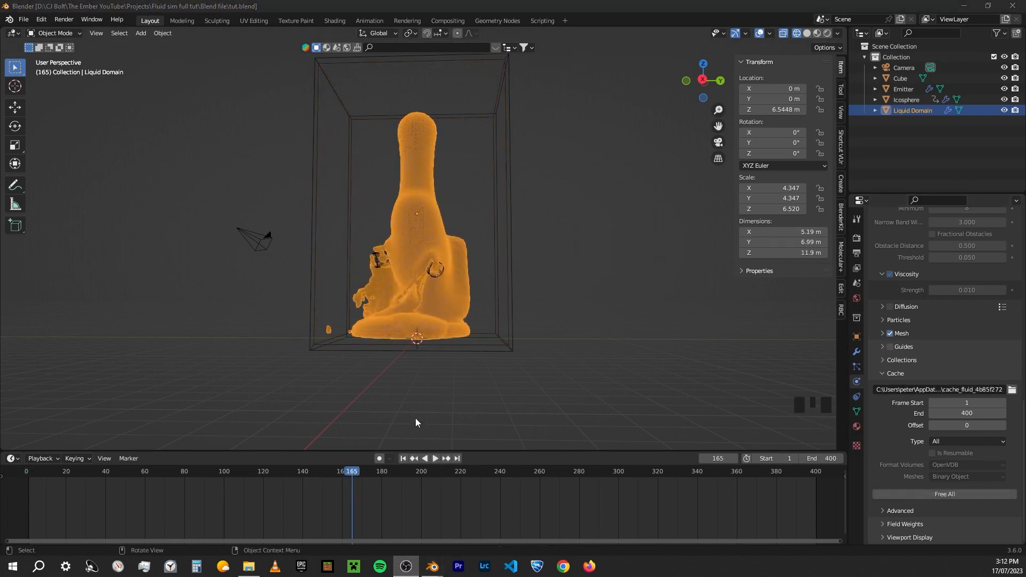
Switch the viewport to solid shading, deselect the domain and return to frame 1
click(807, 33)
click(503, 377)
click(402, 459)
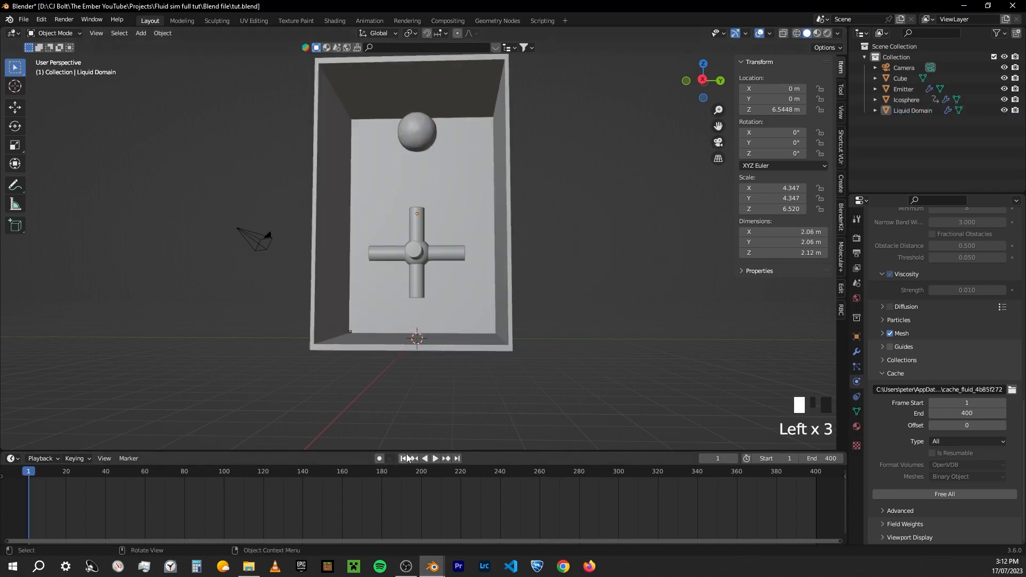
Play back the baked simulation and examine the liquid flowing over the spinning obstacle, up close and from several angles
key(space)
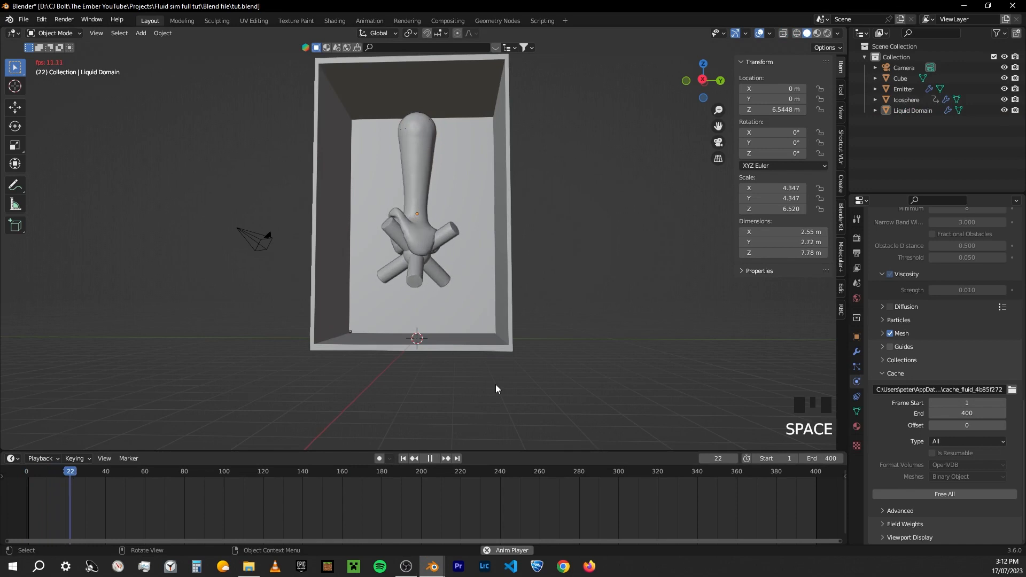
key(shift+Left)
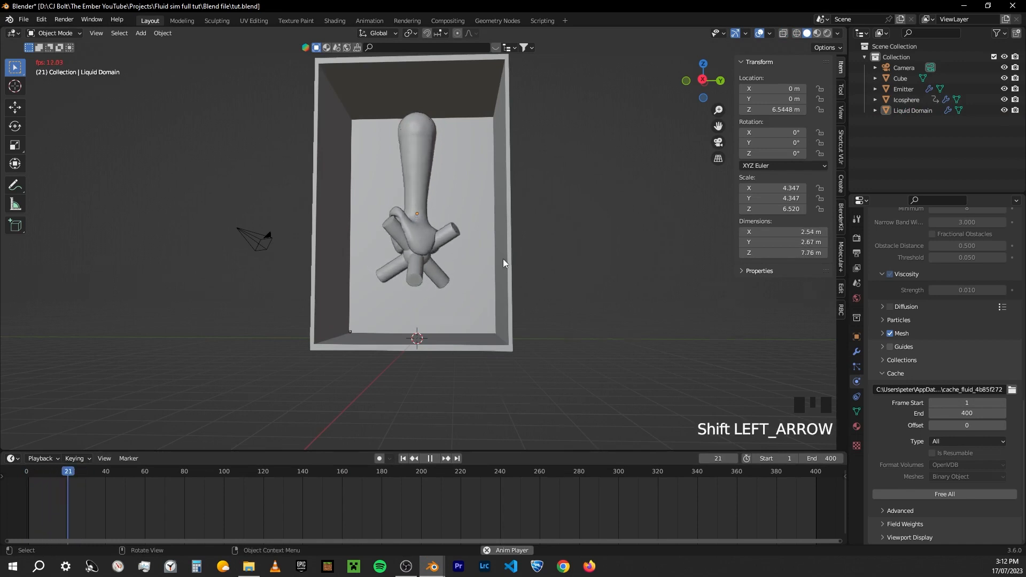
middle_drag(503, 259, 508, 259)
scroll(443, 270, up, 5)
middle_drag(444, 270, 464, 271)
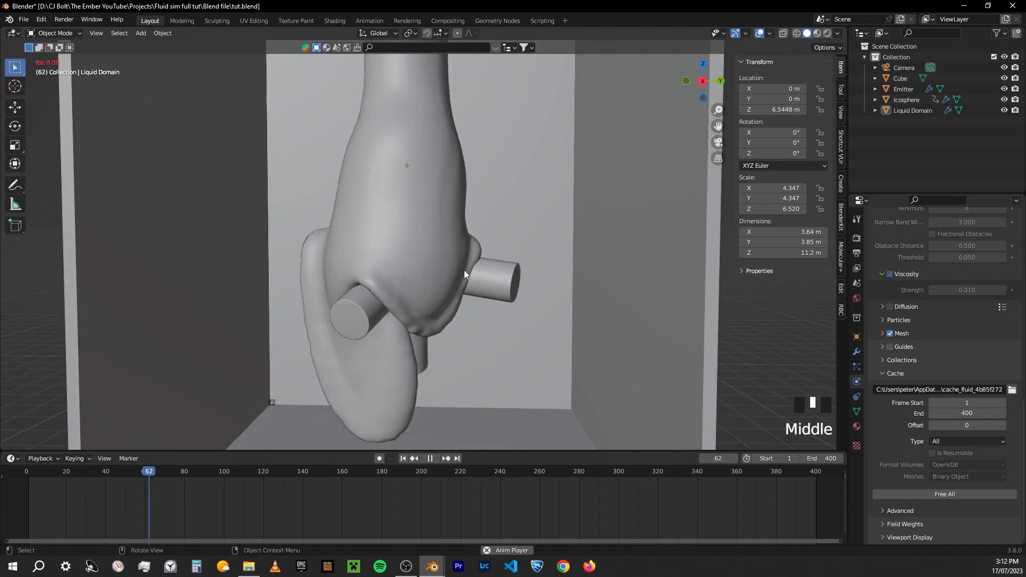
middle_drag(471, 262, 435, 250)
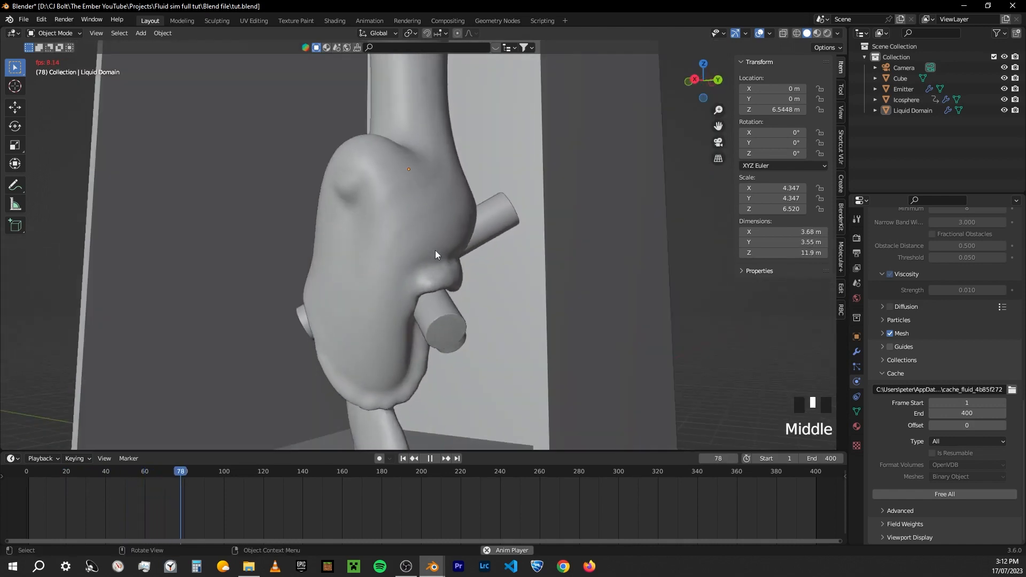
scroll(505, 265, down, 5)
middle_drag(505, 265, 516, 265)
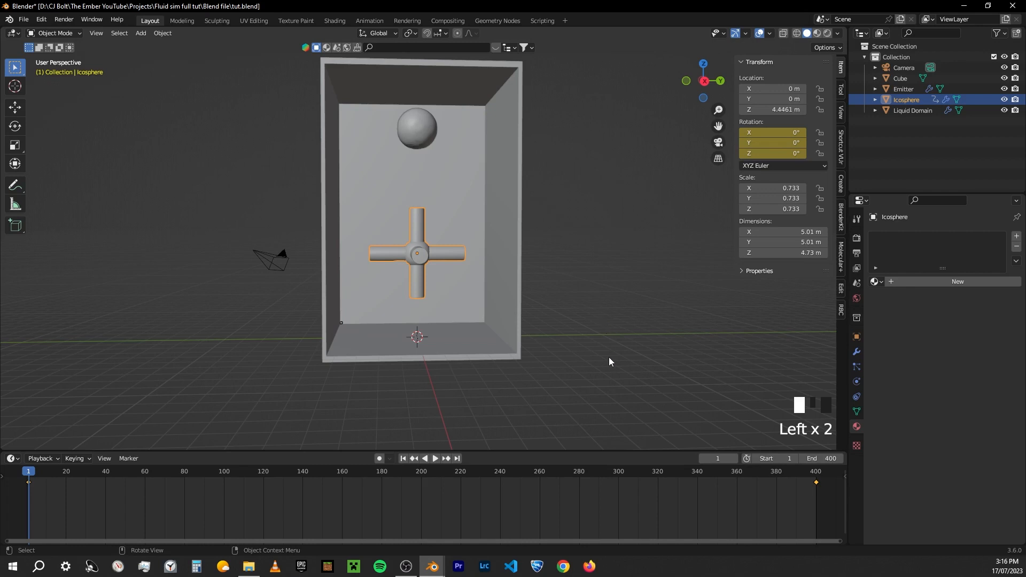
Switch to Chrome, search the web for "blender kit" and open the BlenderKit website
click(563, 567)
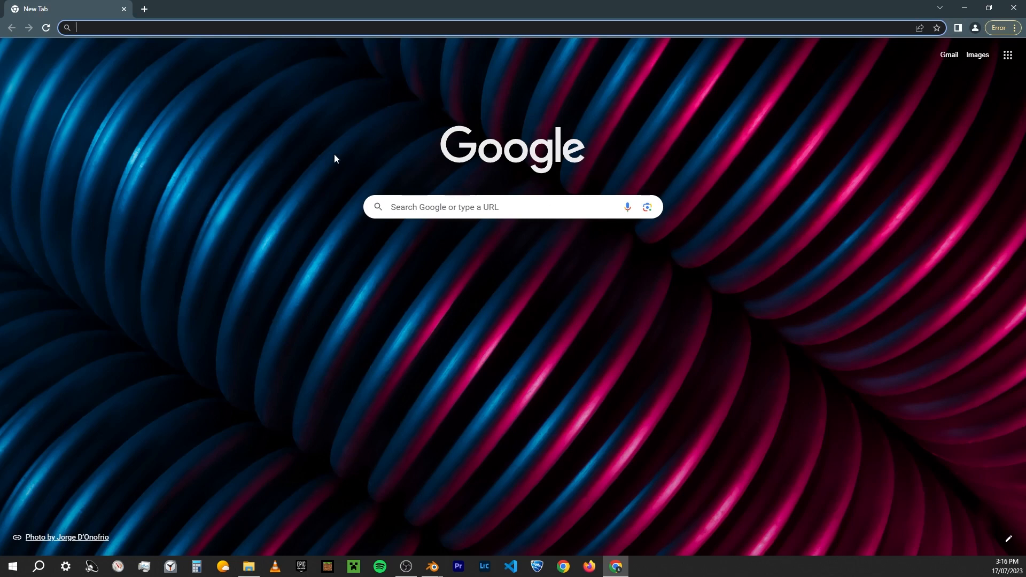
text(blender )
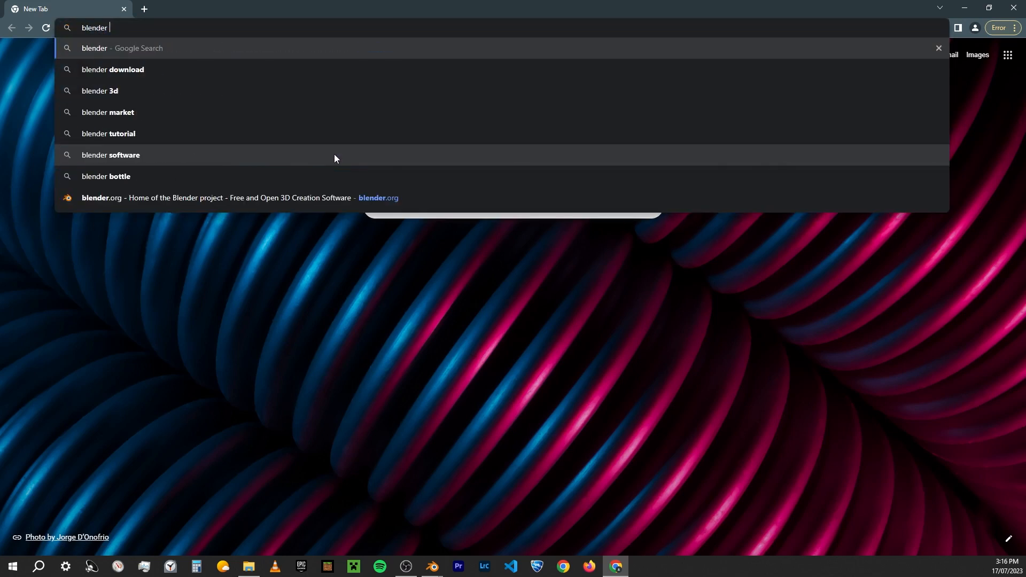
text(kit)
key(Return)
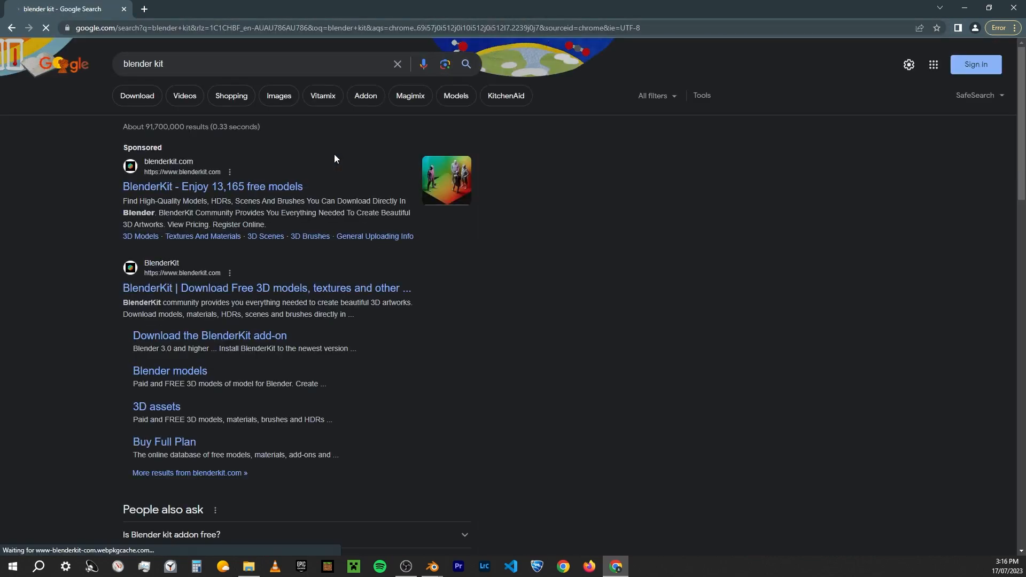
click(238, 293)
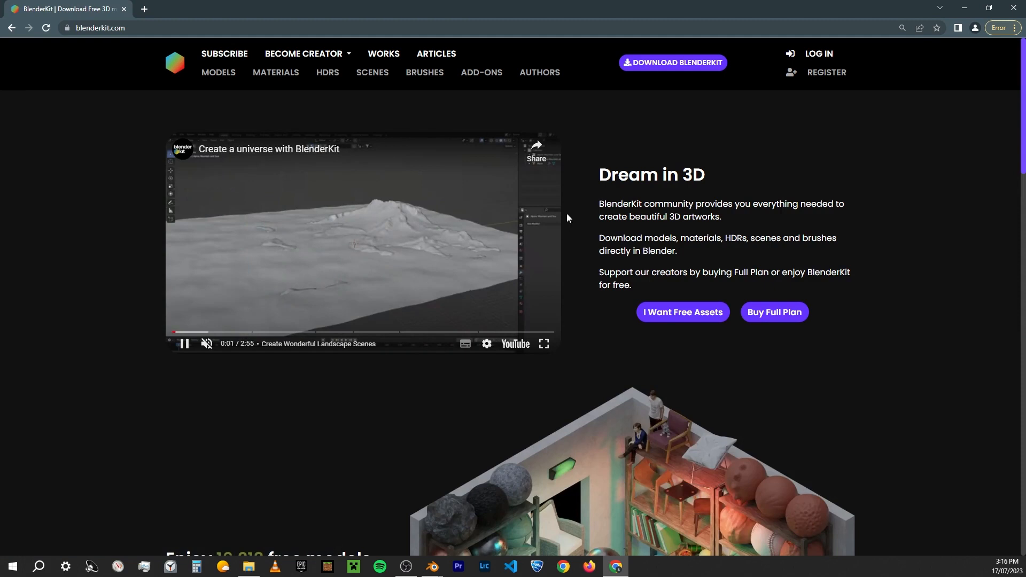
Download BlenderKit v3.7.0.230601, show the zip file in its download folder and close that folder
click(701, 67)
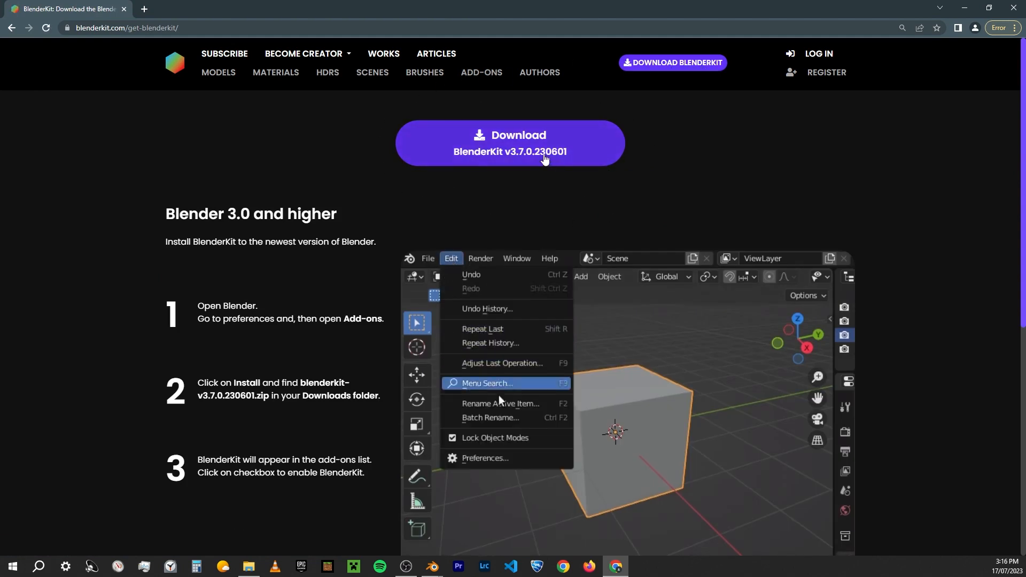
click(543, 158)
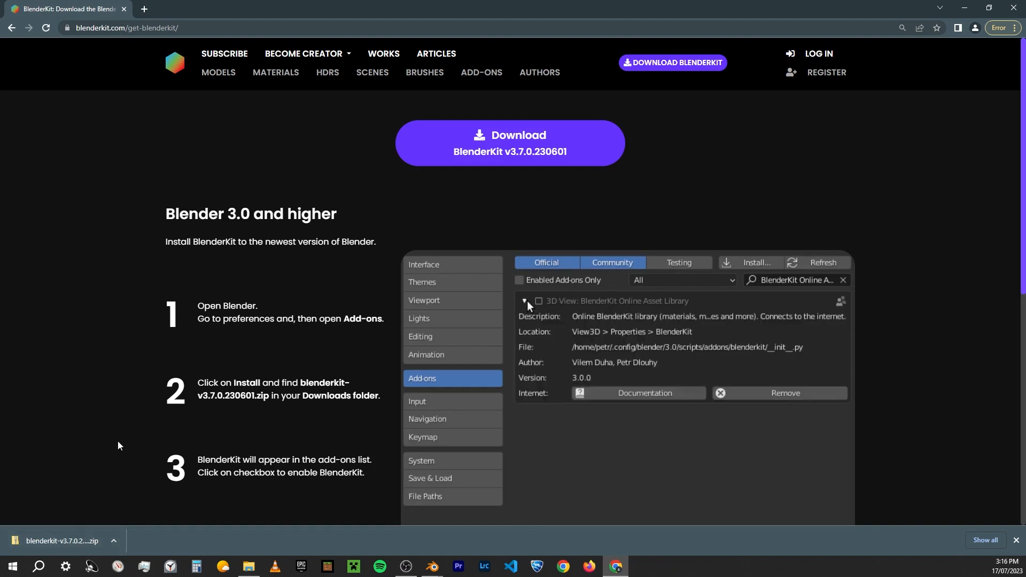
click(113, 541)
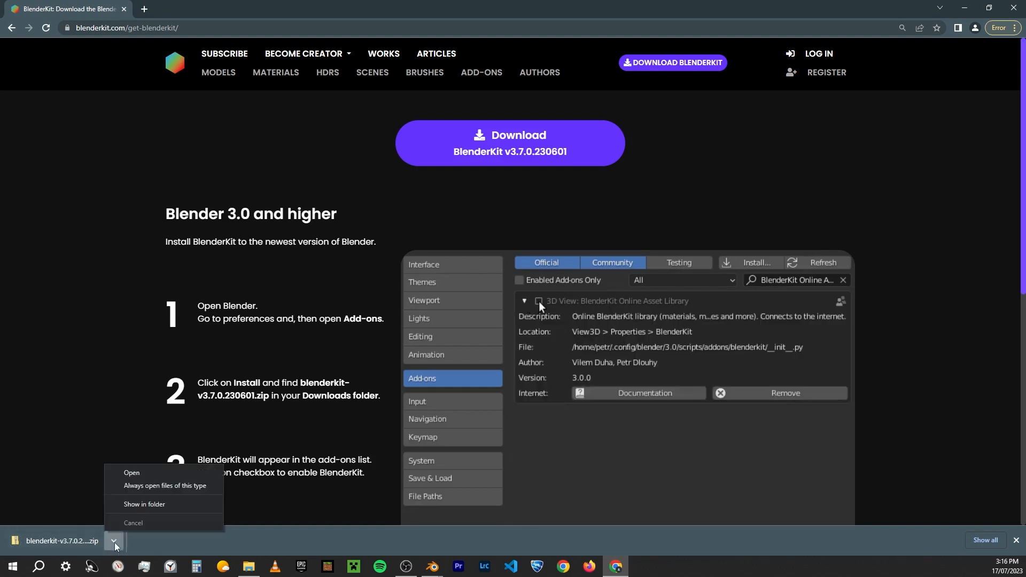
click(144, 505)
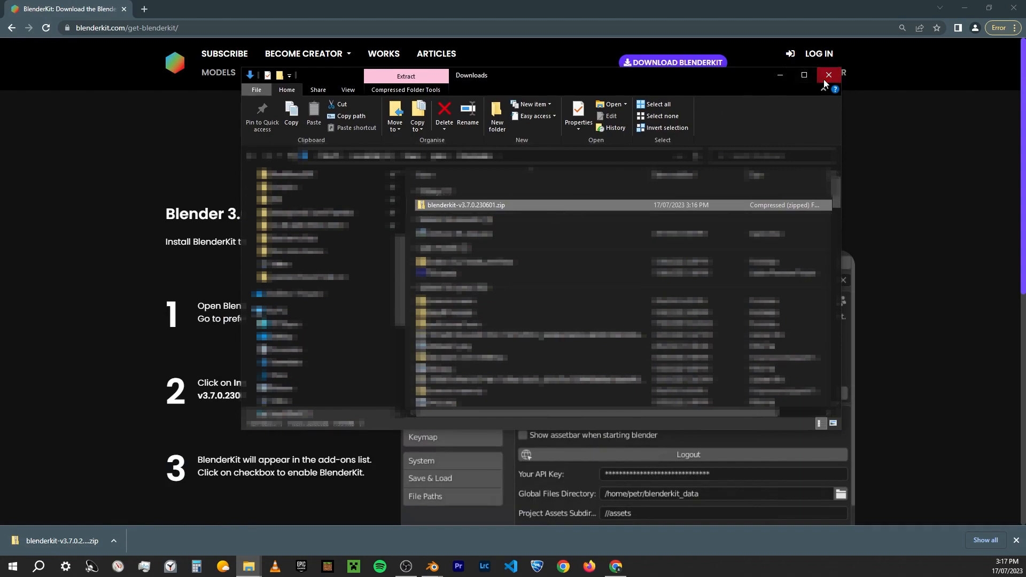
click(828, 74)
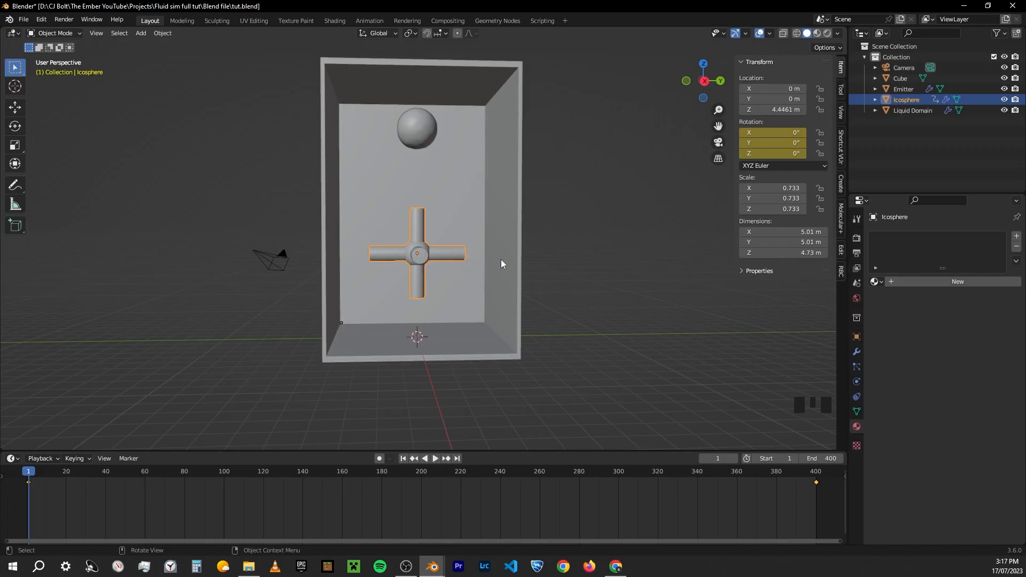
Back in Blender, install the add-on from blenderkit-v3.7.0.230601.zip in the Downloads folder
click(42, 20)
click(64, 171)
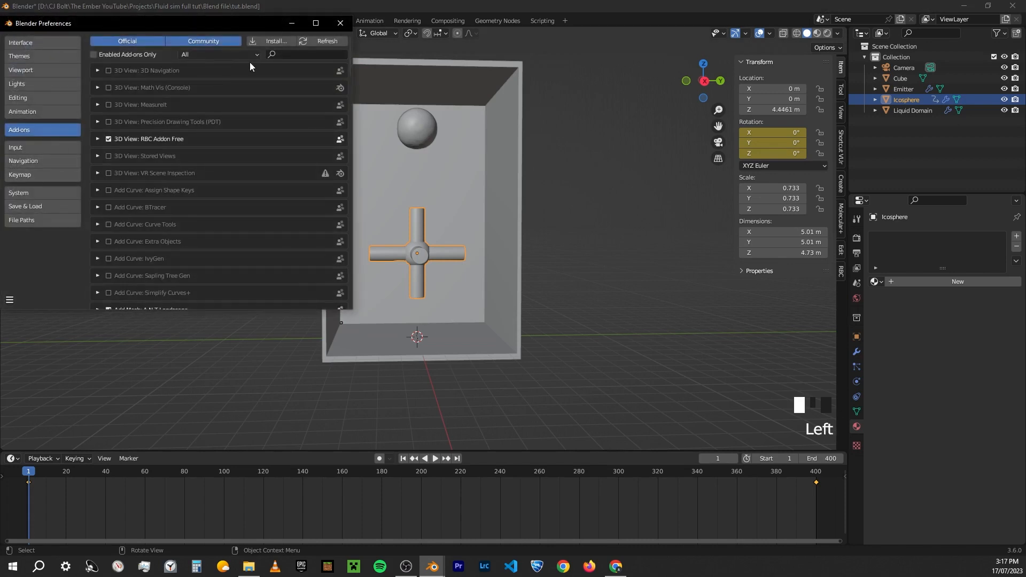
click(272, 41)
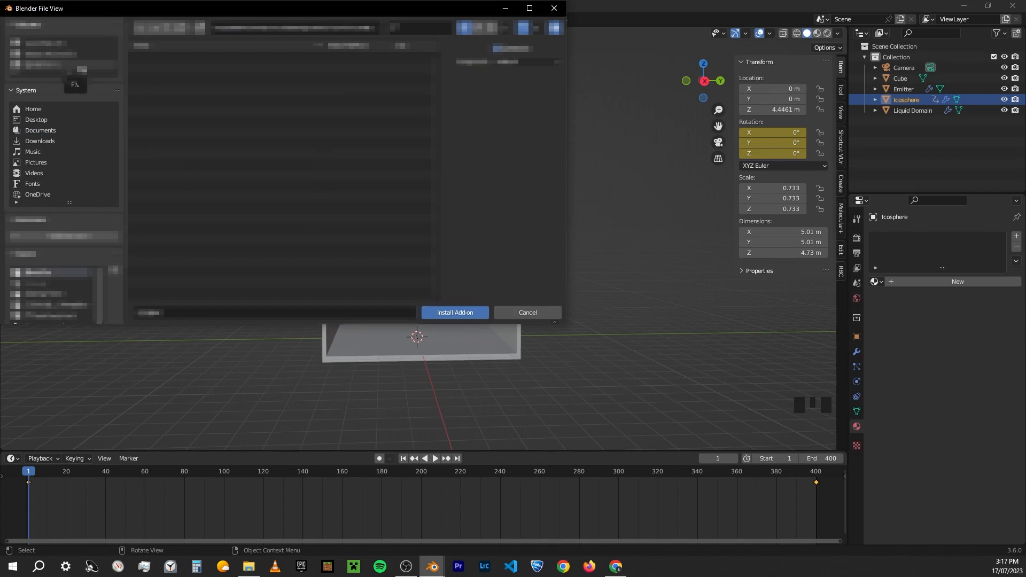
click(58, 142)
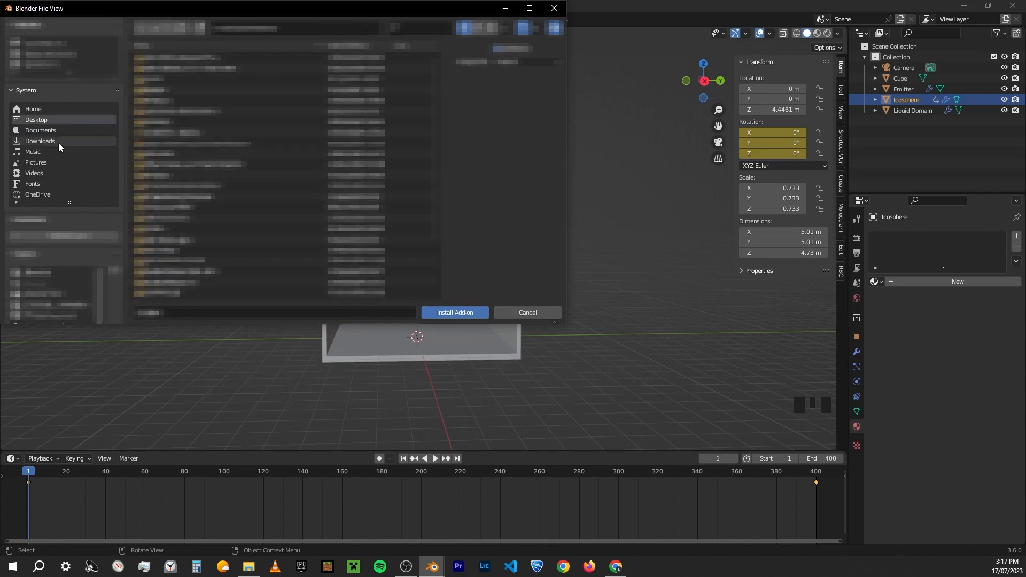
scroll(221, 217, down, 5)
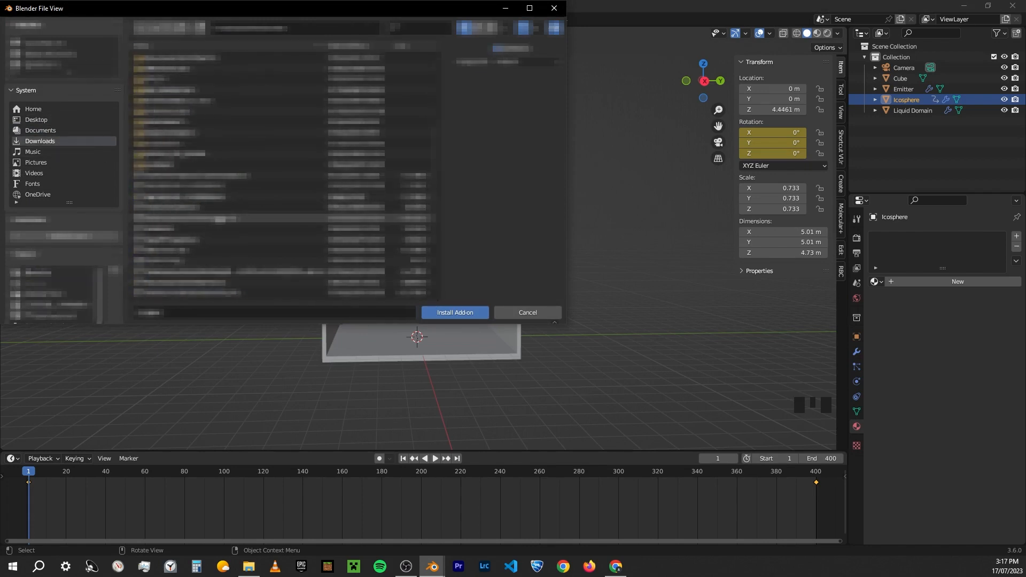
scroll(234, 284, up, 2)
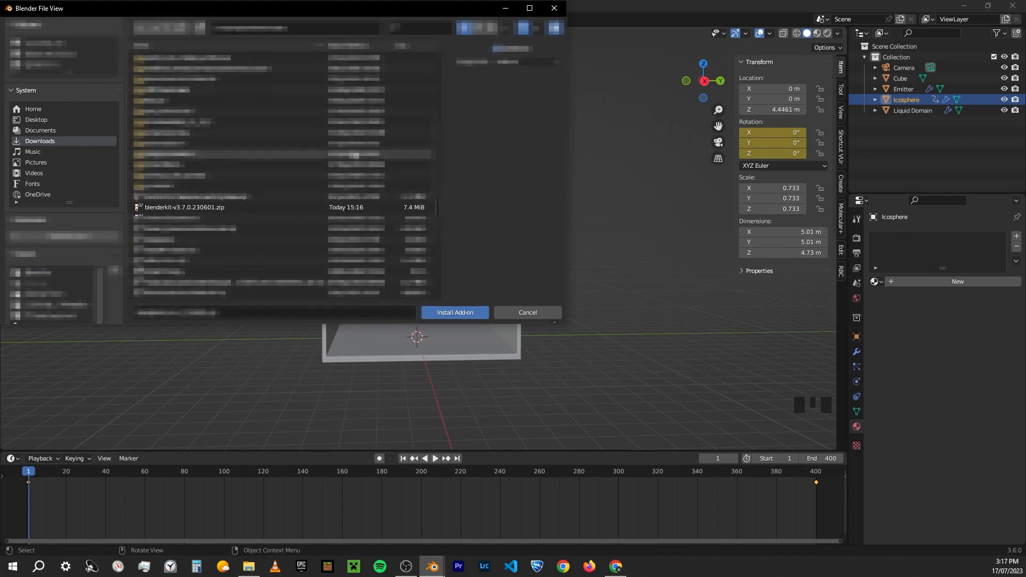
click(171, 206)
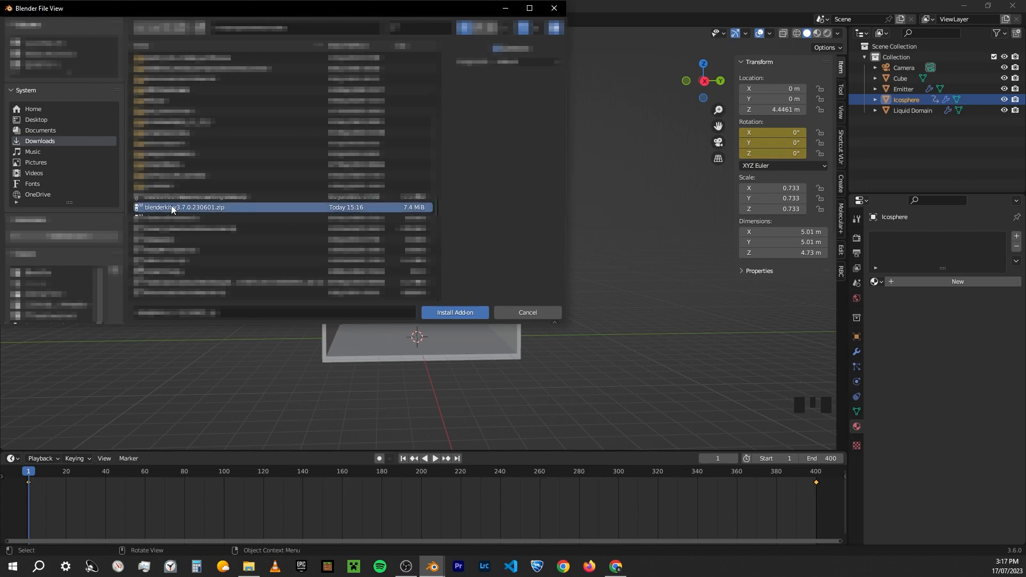
click(454, 312)
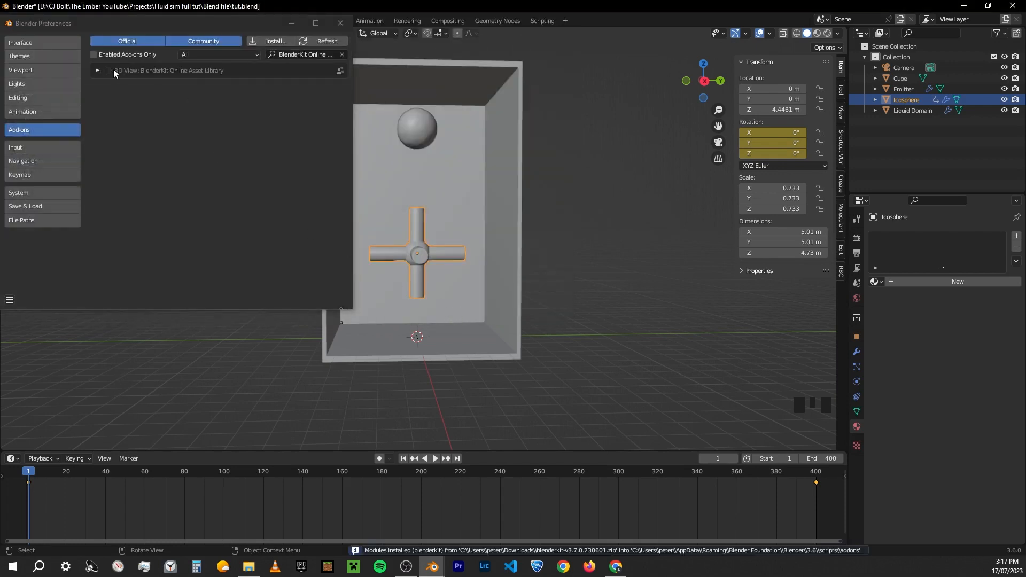
Enable the BlenderKit Online Asset Library add-on and accept its welcome dialog
click(108, 73)
click(109, 72)
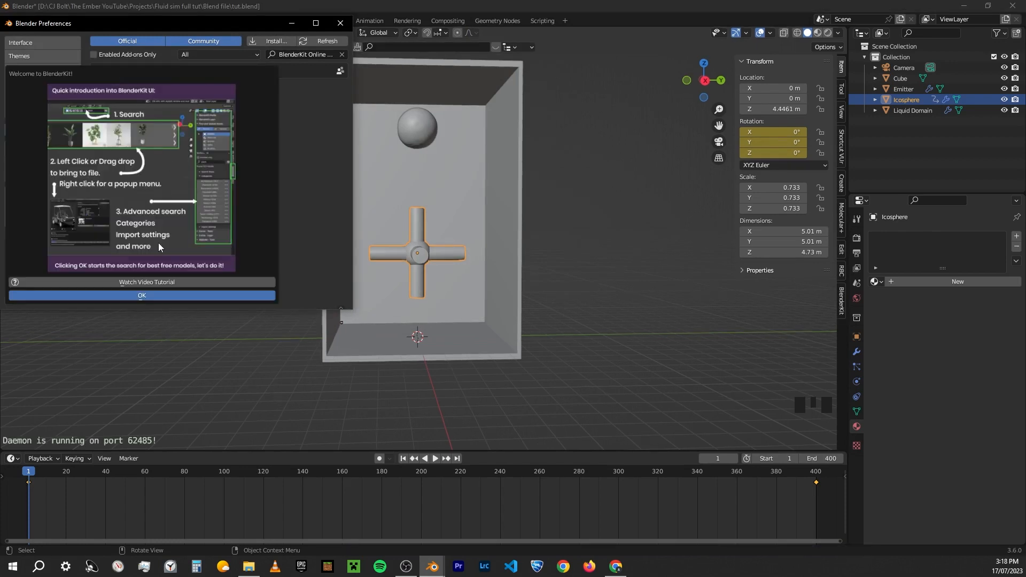
click(147, 295)
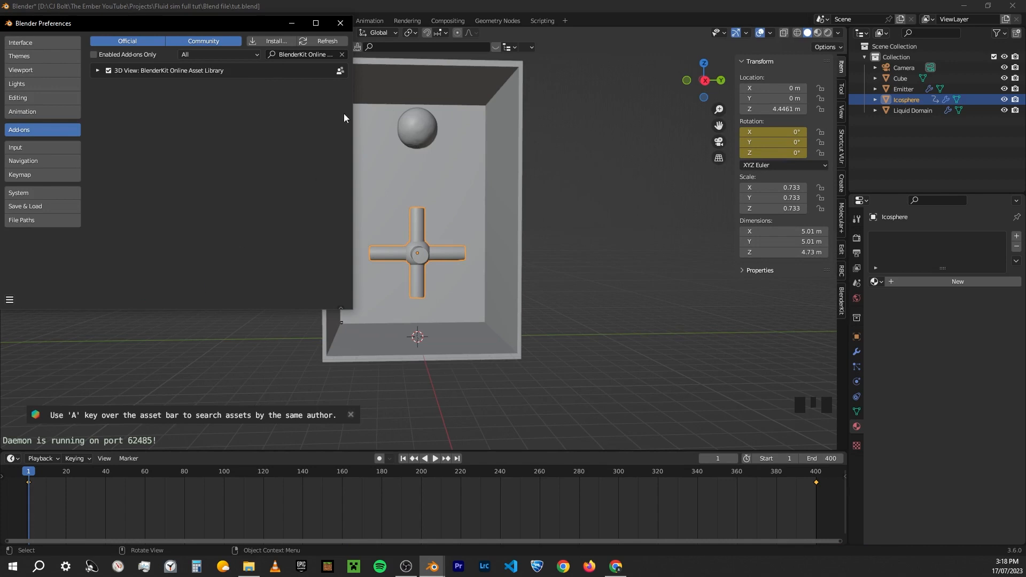
Close the preferences window and search the BlenderKit materials for "metal"
click(340, 24)
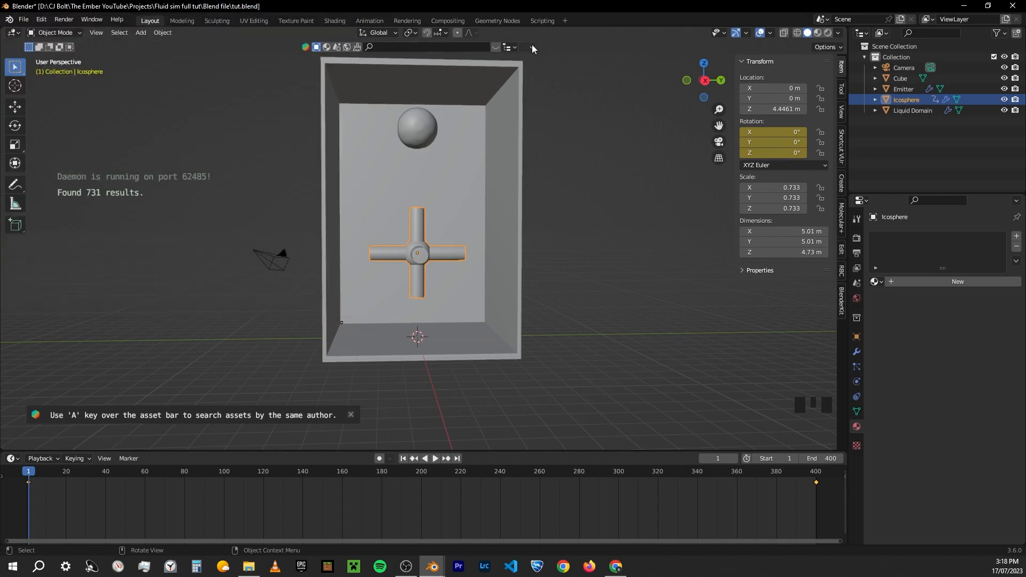
click(327, 49)
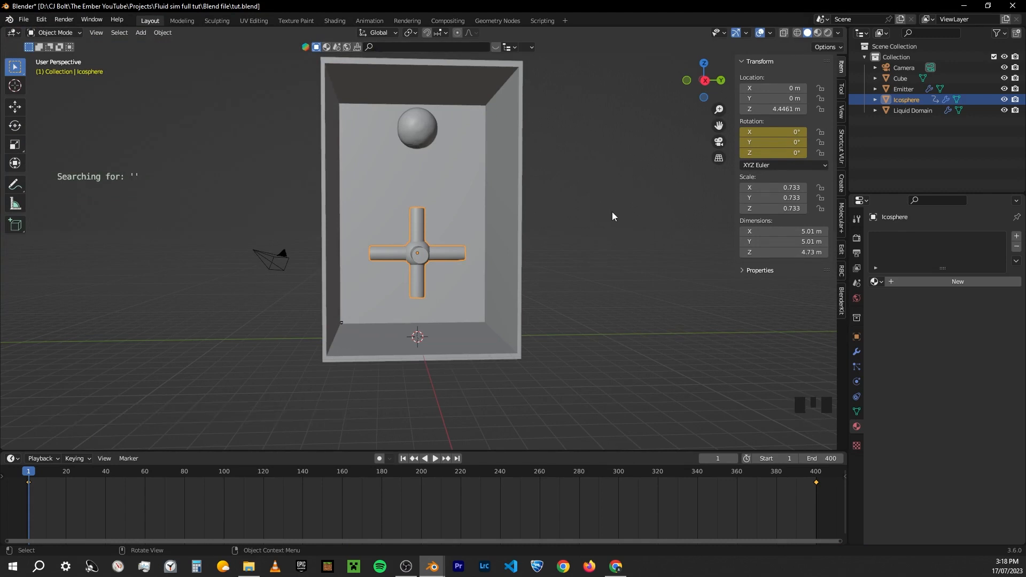
click(327, 48)
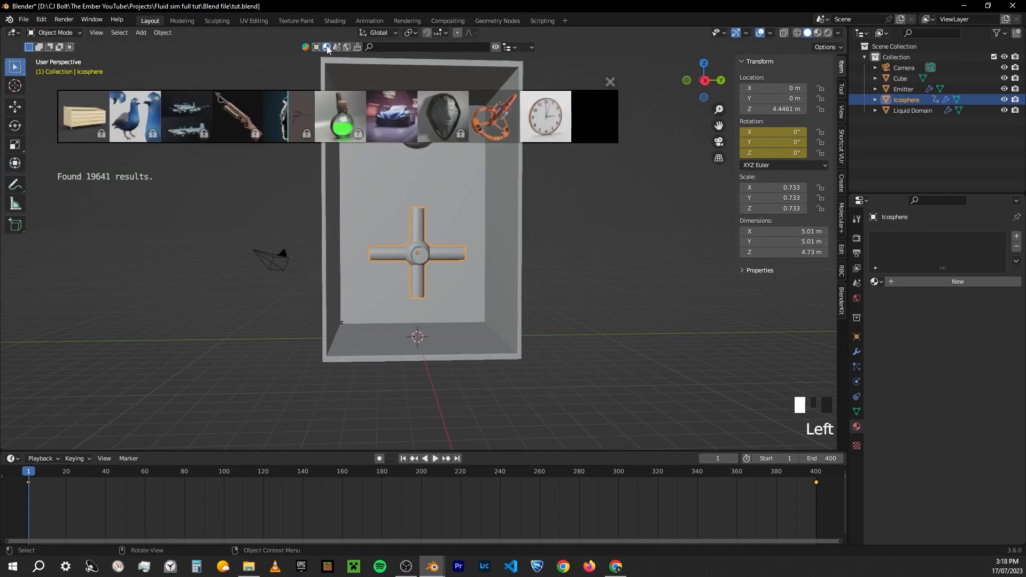
click(402, 48)
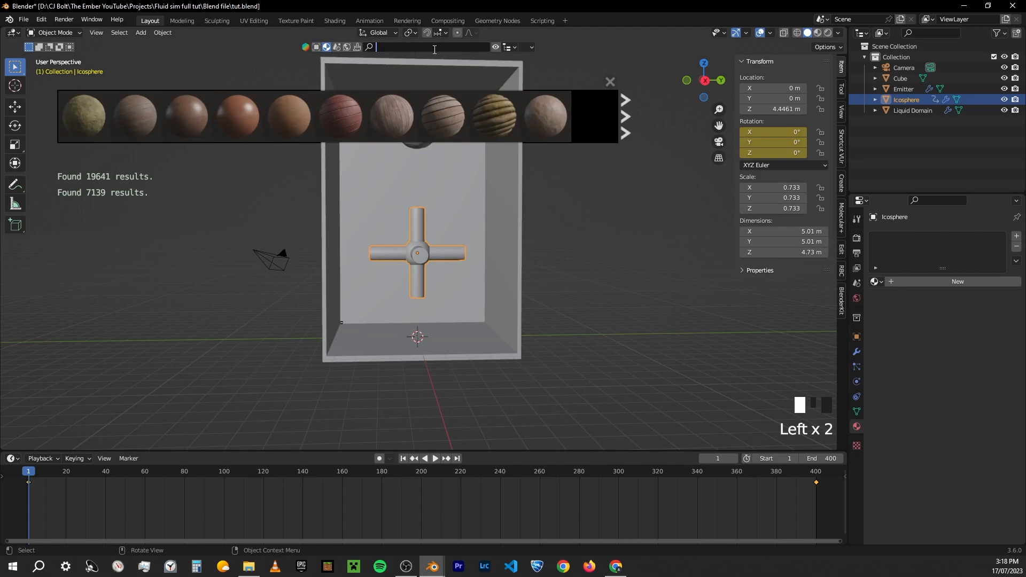
text(metal)
key(Return)
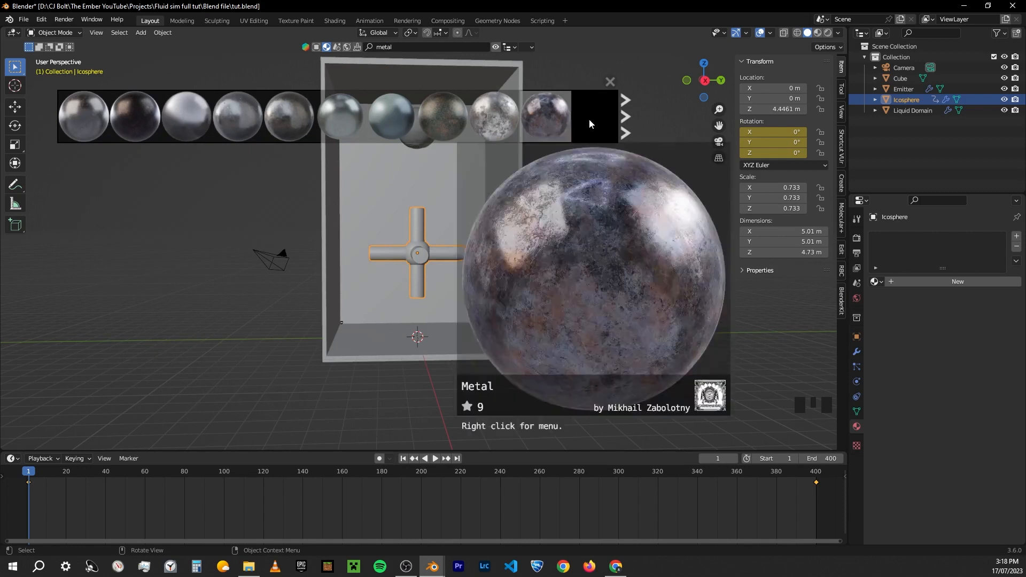
Switch the 3D viewport to rendered shading and disable its Scene World lighting option
click(827, 36)
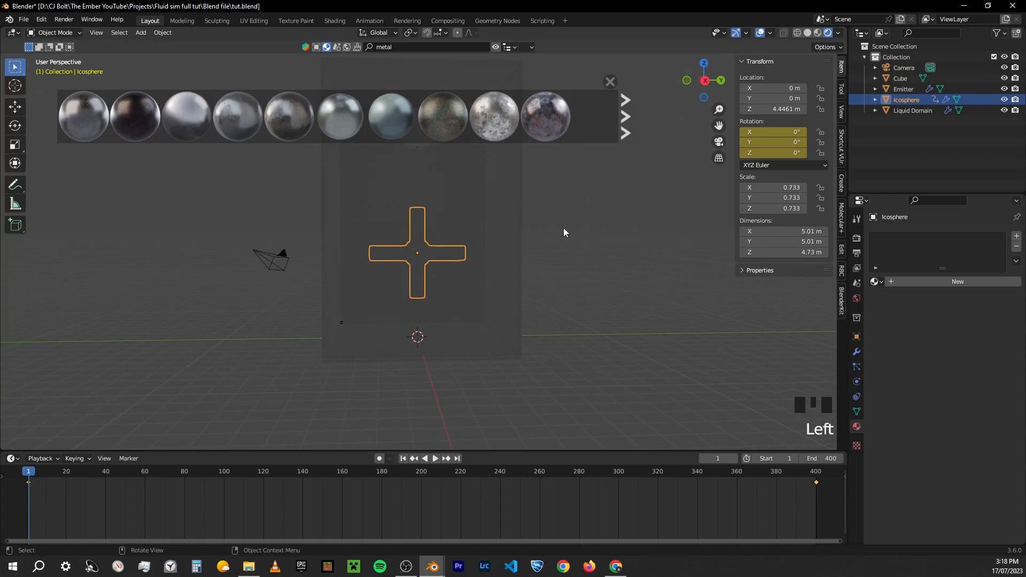
click(838, 33)
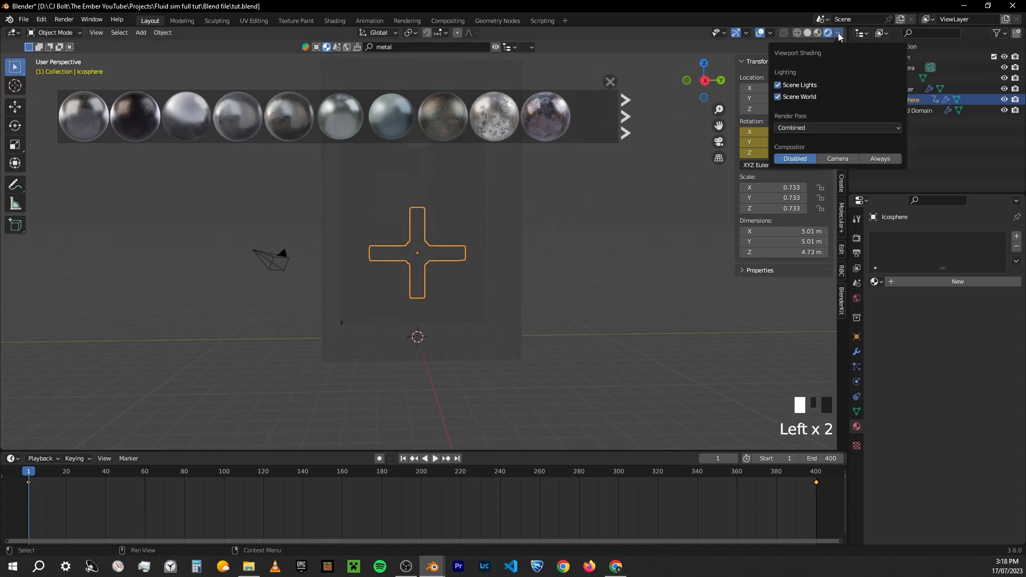
click(778, 96)
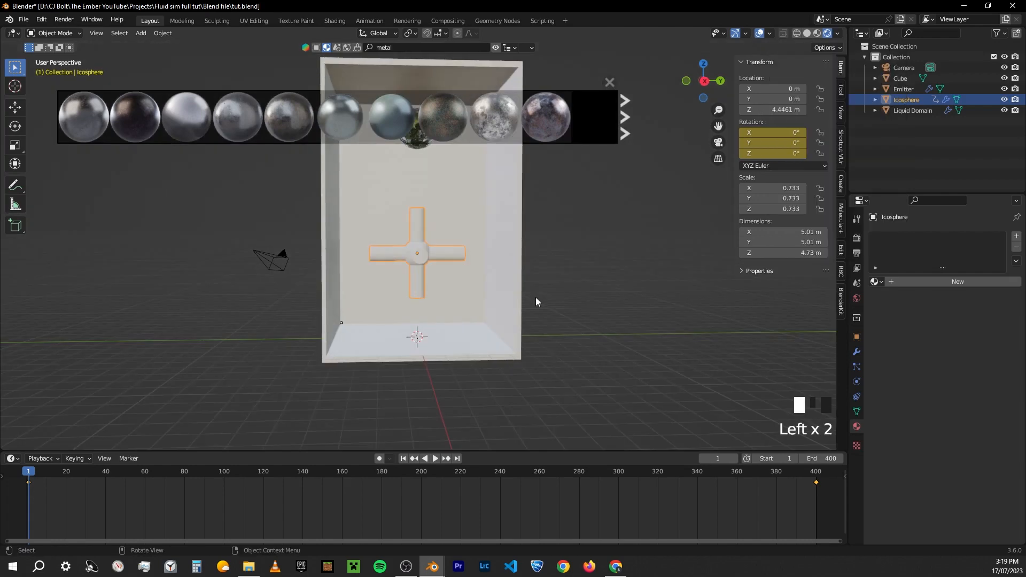
middle_drag(536, 303, 373, 278)
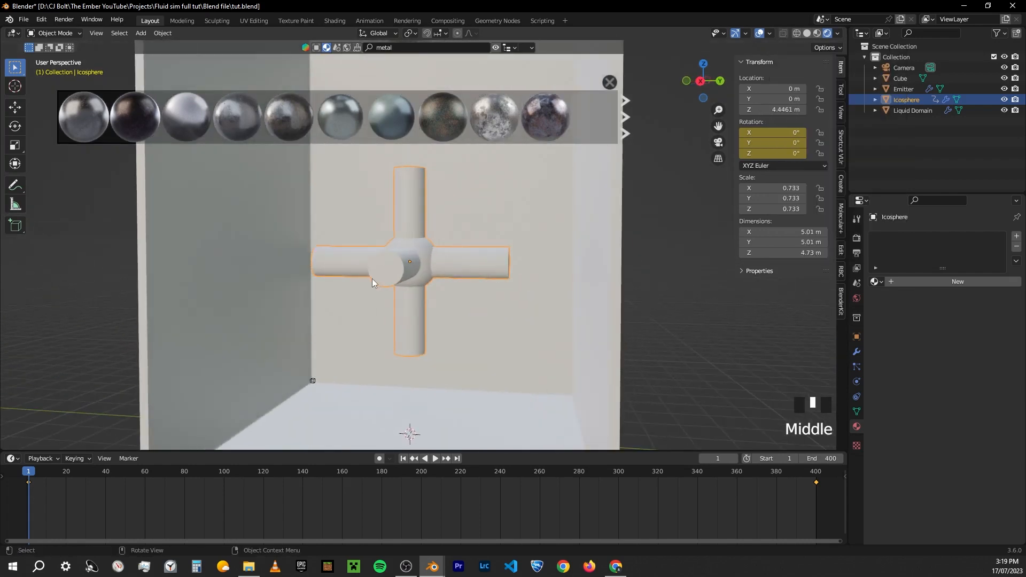
Try applying the Used Metal material while the container cube is the active object, and undo it
mouse_move(549, 106)
drag(549, 105, 675, 292)
click(515, 213)
drag(467, 256, 463, 261)
mouse_move(556, 117)
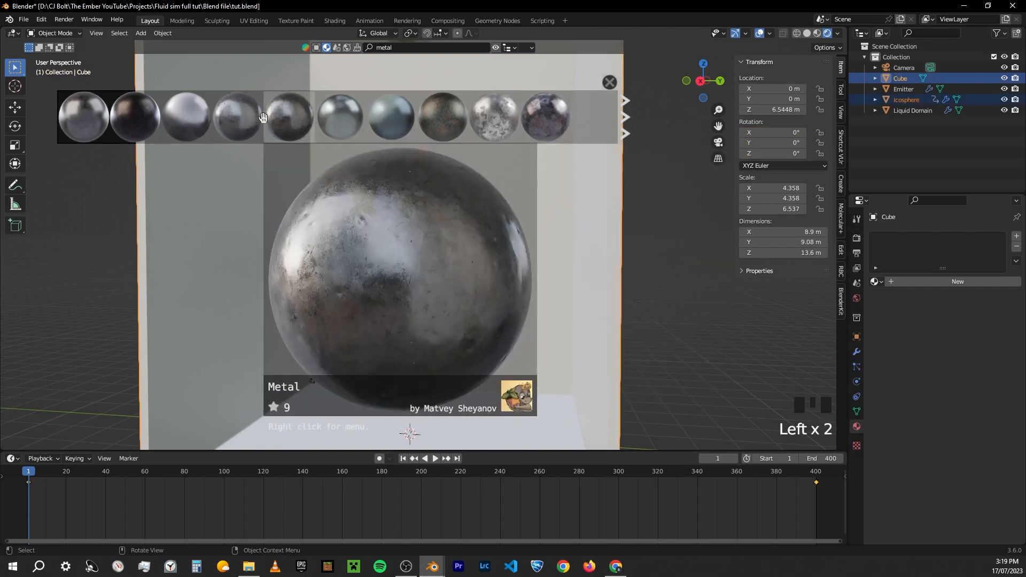
click(263, 118)
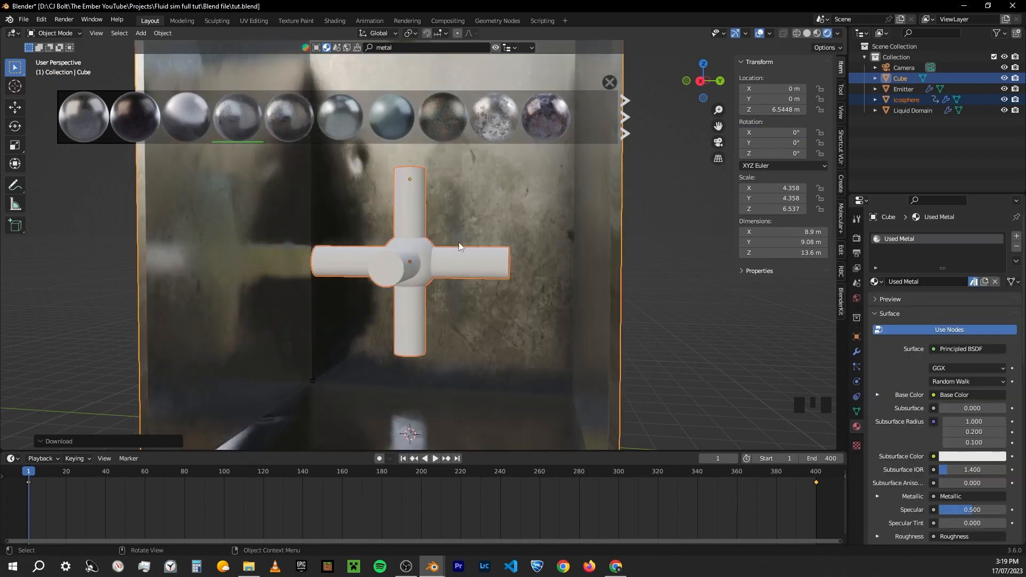
mouse_move(488, 226)
middle_down()
mouse_move(495, 242)
mouse_move(555, 243)
mouse_move(473, 234)
middle_up()
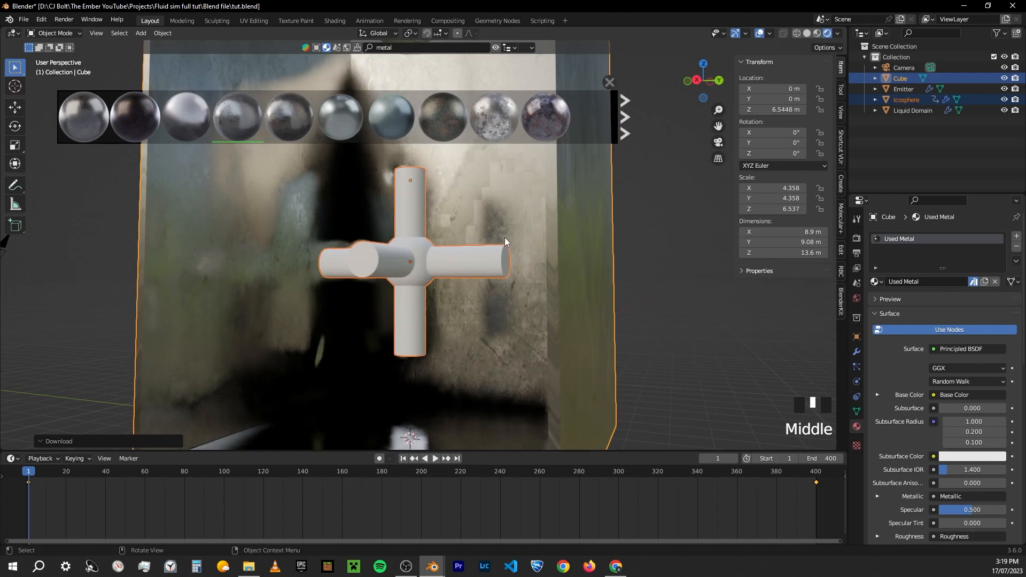
key(ctrl+z)
Apply the BlenderKit Used Metal material to the six-armed Icosphere obstacle and hide the asset bar
click(399, 194)
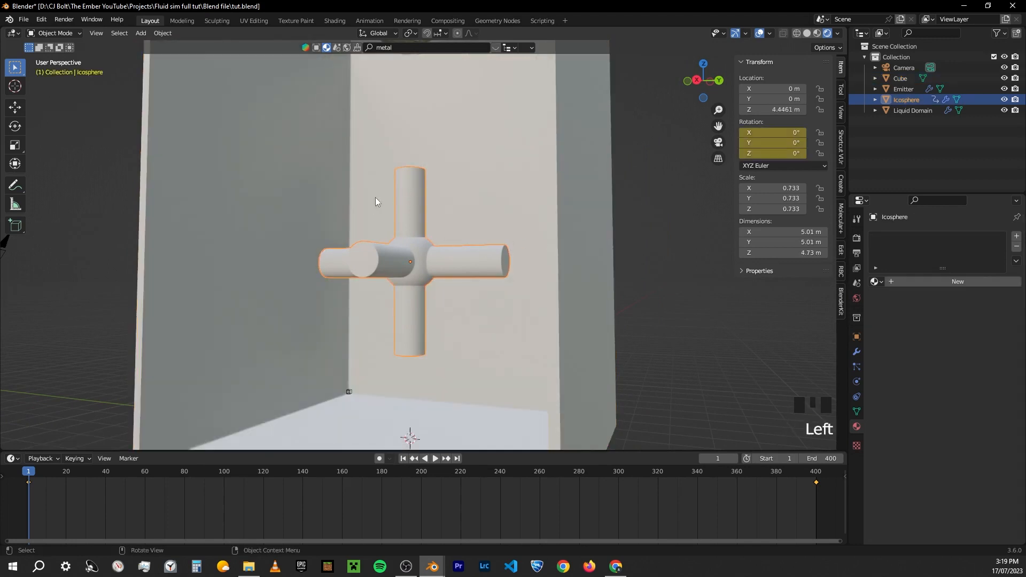
click(496, 48)
click(238, 79)
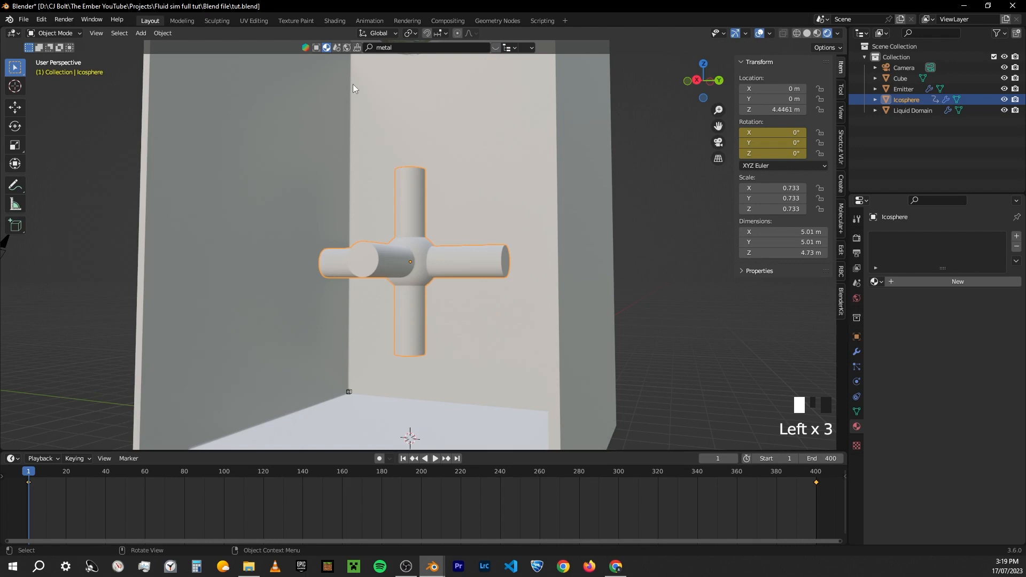
click(496, 47)
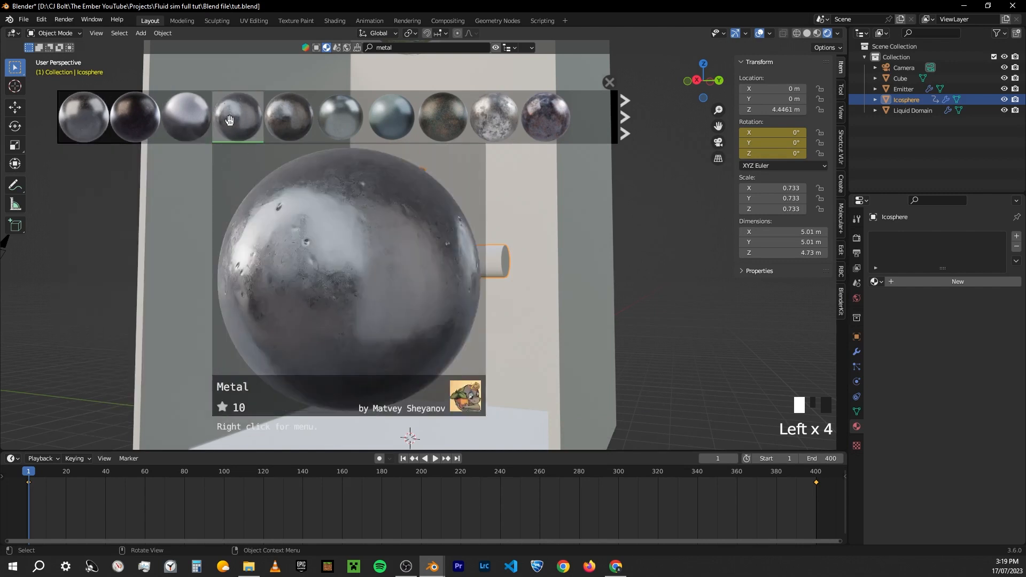
click(229, 120)
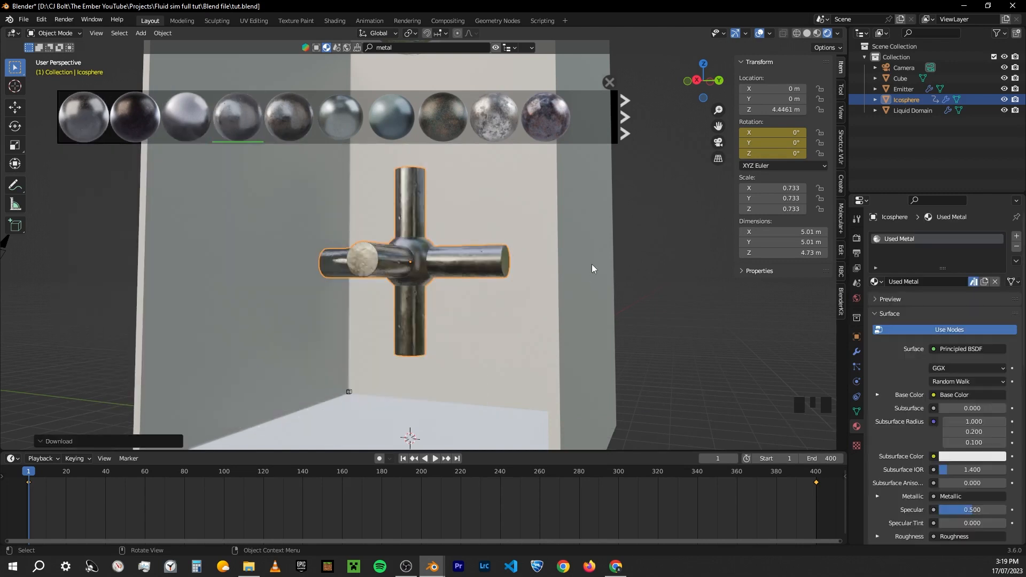
click(497, 48)
middle_drag(495, 59, 458, 297)
scroll(492, 297, down, 2)
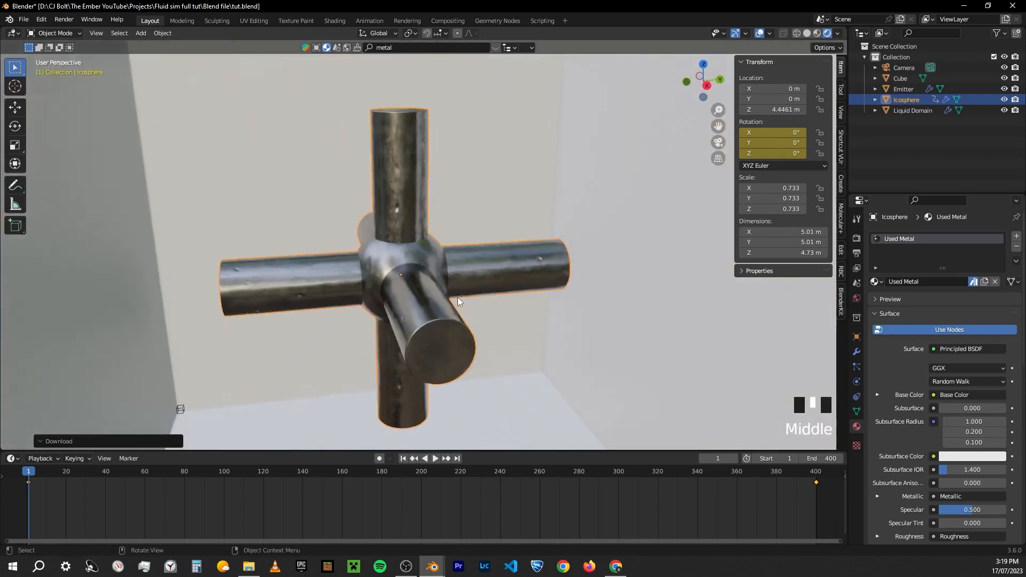
Search the BlenderKit materials for "marble" and apply White Marble to the container cube
scroll(457, 297, down, 4)
click(478, 158)
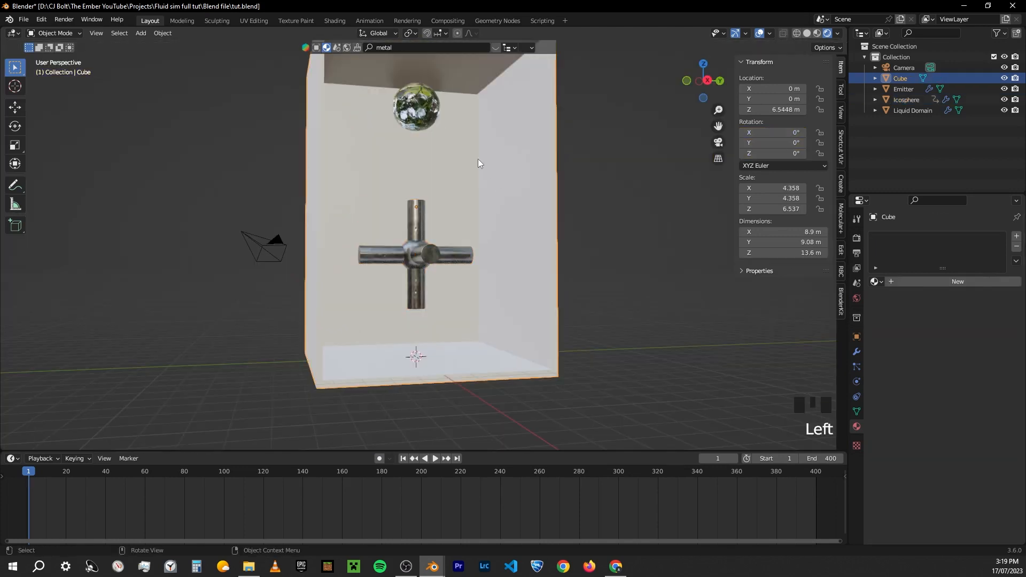
click(434, 46)
text(marble)
key(Return)
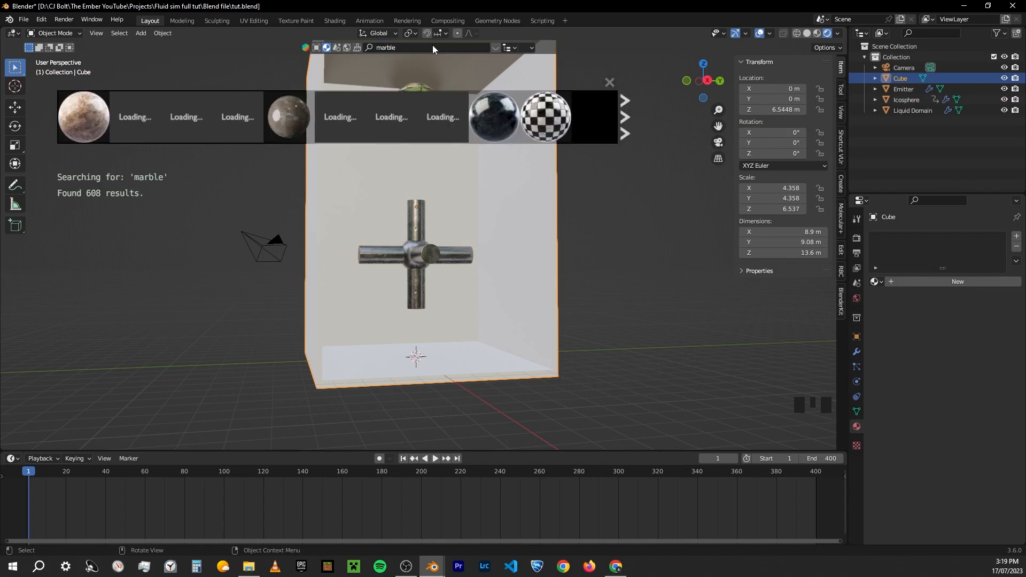
mouse_move(419, 113)
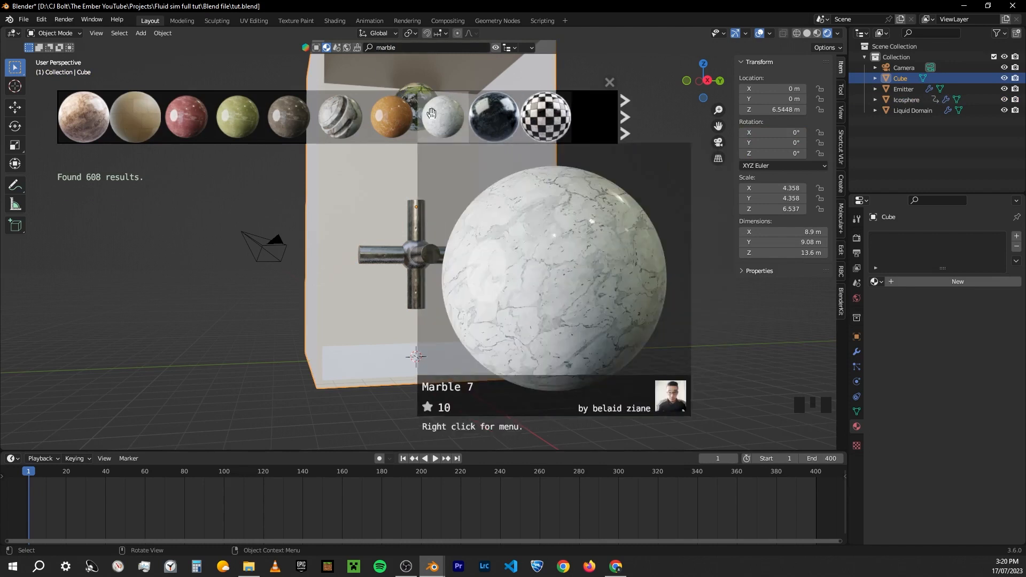
click(627, 125)
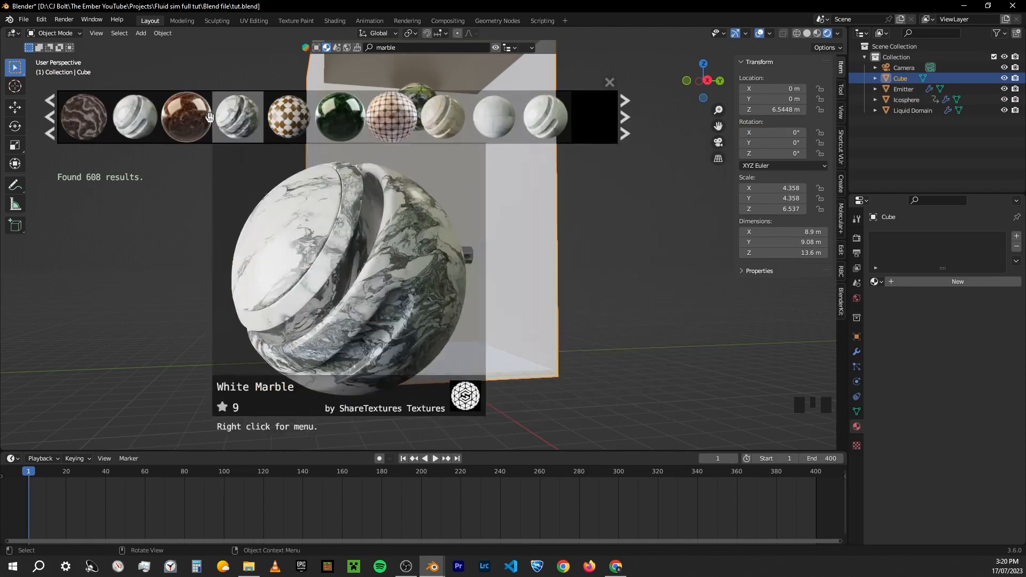
click(241, 118)
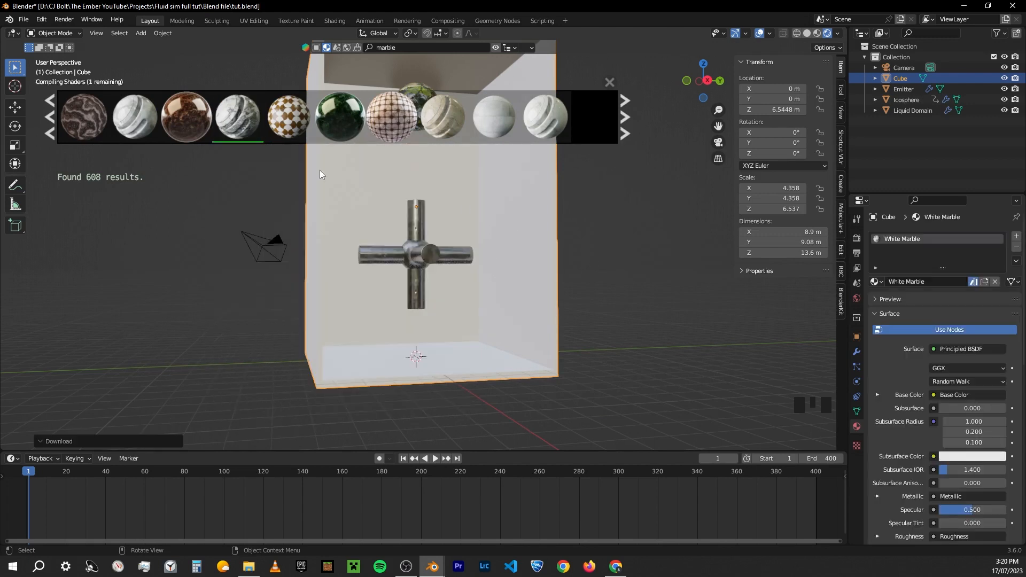
middle_drag(475, 181, 431, 230)
scroll(438, 232, up, 5)
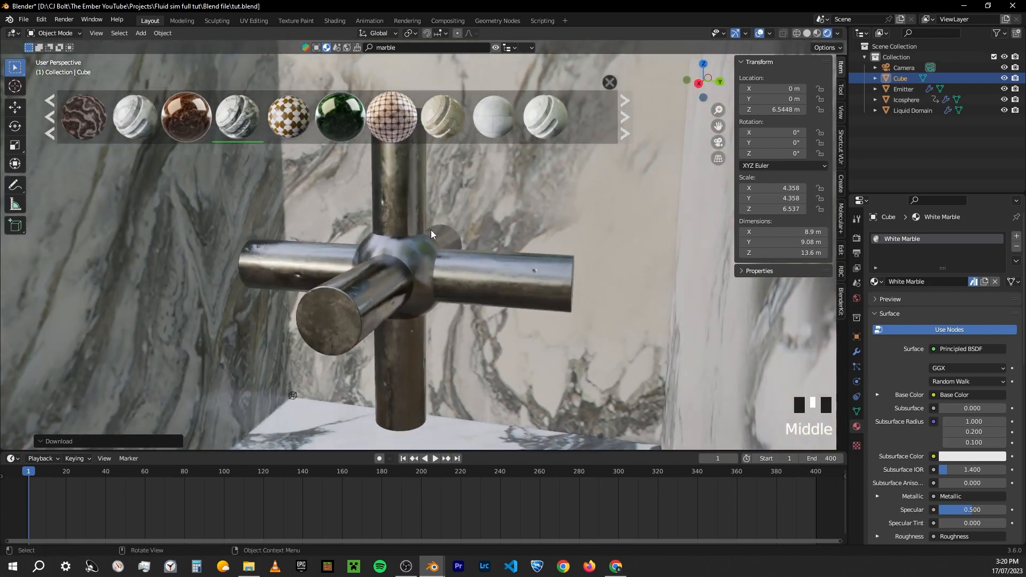
Turn the timeline area into an enlarged Shader Editor showing the White Marble nodes
click(40, 441)
mouse_move(14, 452)
mouse_down()
mouse_move(13, 348)
mouse_move(33, 457)
mouse_up()
click(14, 354)
click(32, 456)
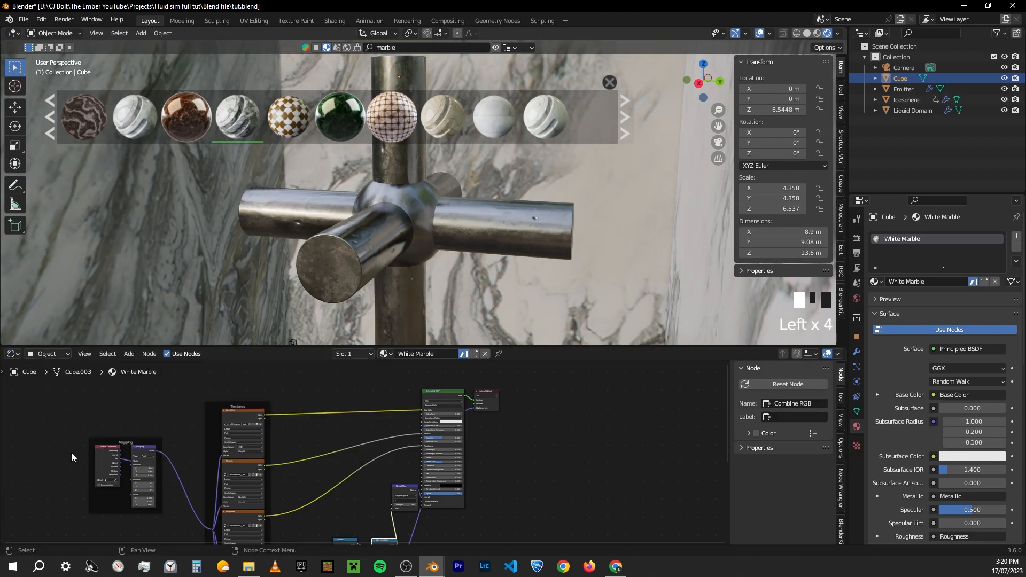
Set the White Marble material's Mapping node scale to 3 on all axes and save the file
scroll(318, 483, down, 3)
middle_drag(319, 483, 463, 449)
scroll(138, 419, up, 4)
scroll(460, 449, up, 3)
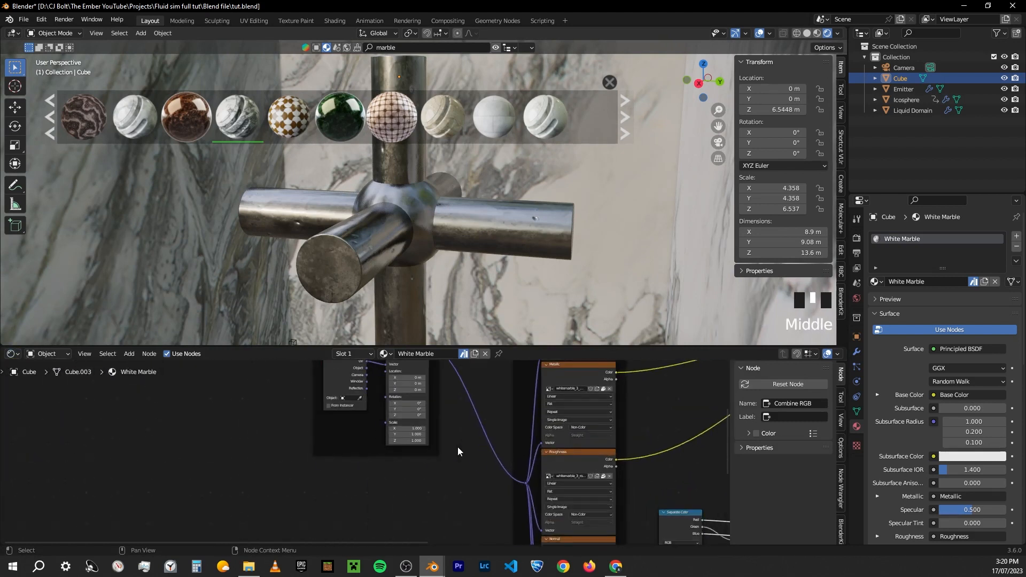
scroll(458, 452, up, 3)
middle_drag(370, 391, 360, 485)
middle_drag(458, 514, 456, 471)
mouse_move(401, 476)
mouse_down()
mouse_move(399, 490)
mouse_move(385, 490)
mouse_move(398, 475)
mouse_move(392, 491)
mouse_move(507, 490)
mouse_move(393, 491)
mouse_up()
key(Escape)
text(3)
key(Return)
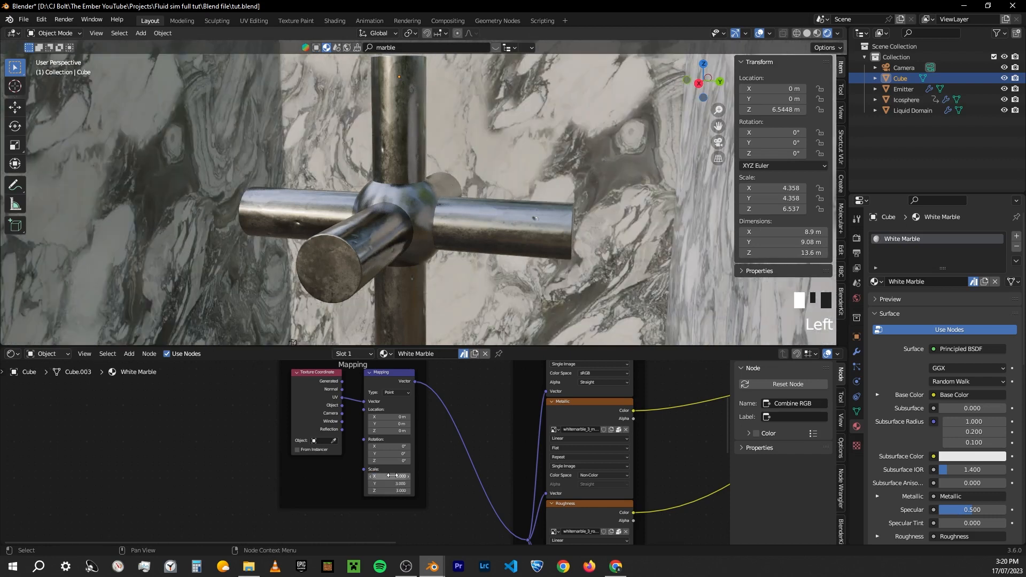
middle_drag(447, 294, 451, 249)
key(ctrl+s)
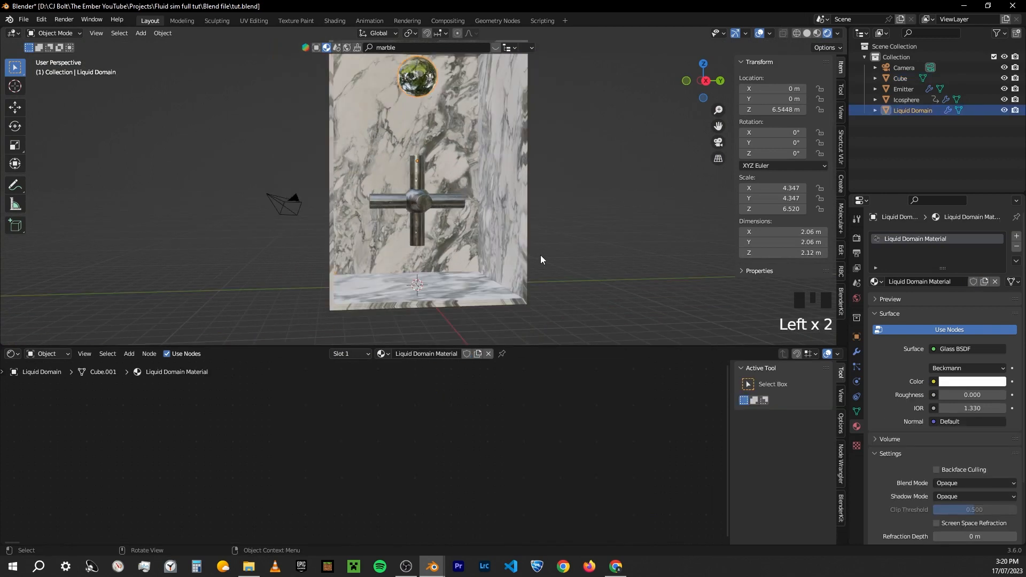
Frame all nodes of the Liquid Domain material and jump to the last frame of the animation
key(Home)
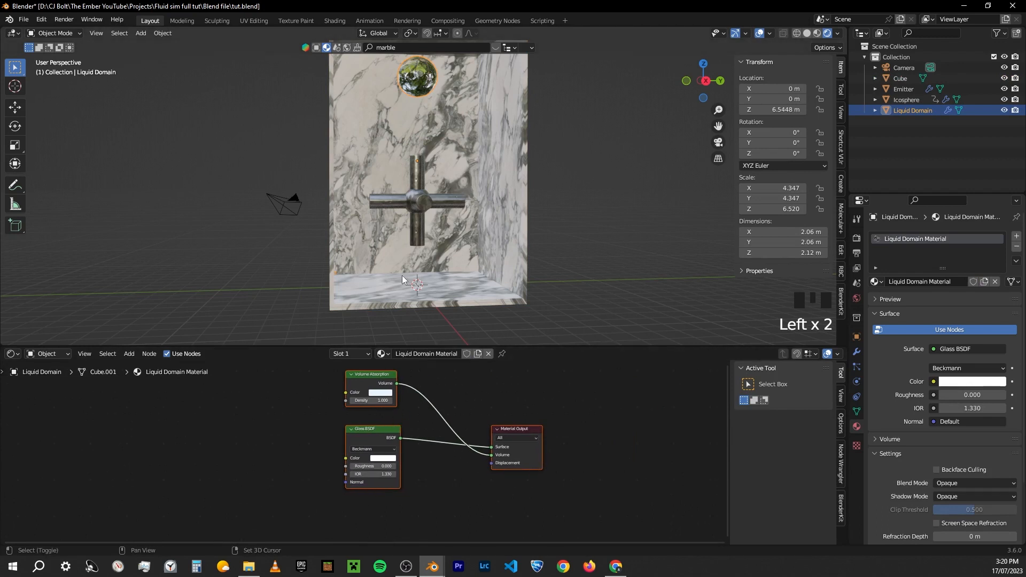
key(shift+Right)
middle_drag(402, 275, 509, 238)
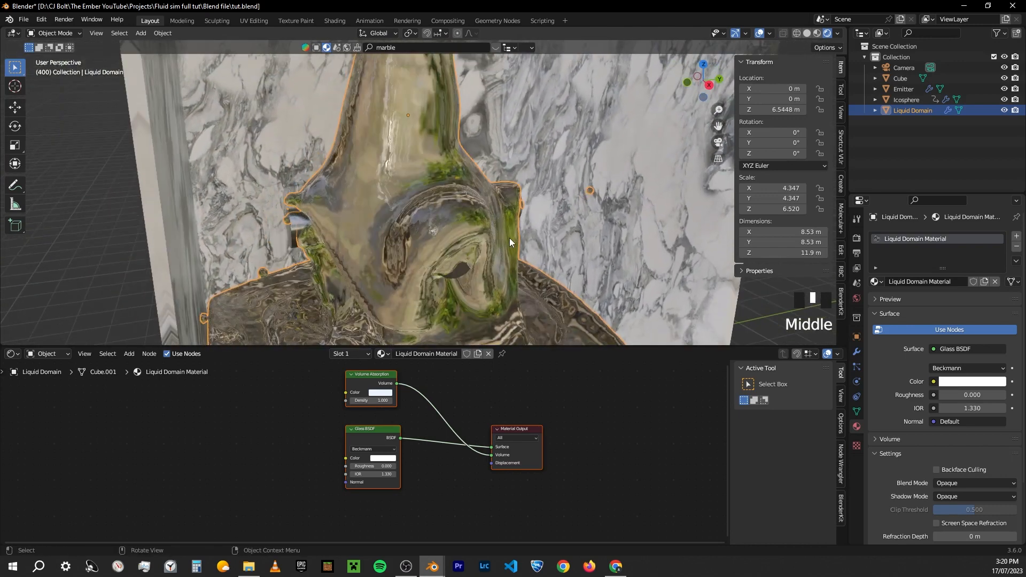
Search the BlenderKit materials for "eevee water" and apply Procedural eevee water to the liquid, giving the viewport more room
click(417, 48)
key(BackSpace)
text(eevee water)
key(Return)
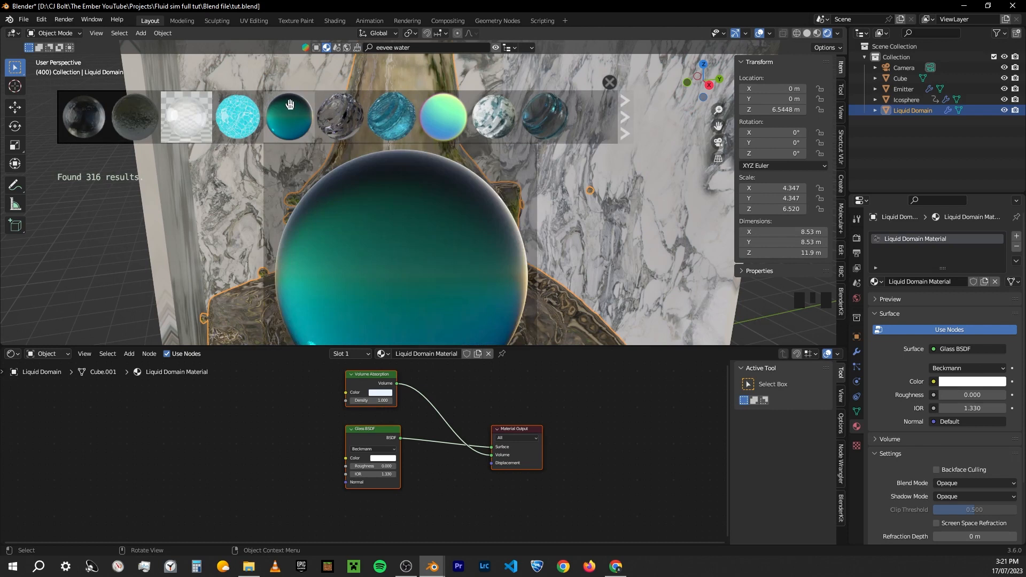
mouse_move(535, 112)
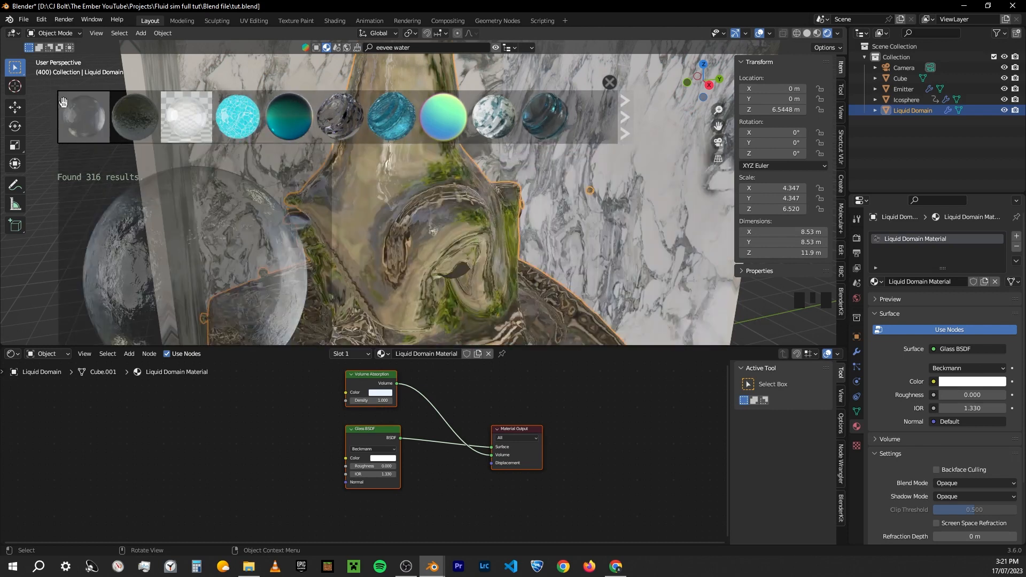
drag(412, 346, 414, 447)
drag(70, 104, 387, 164)
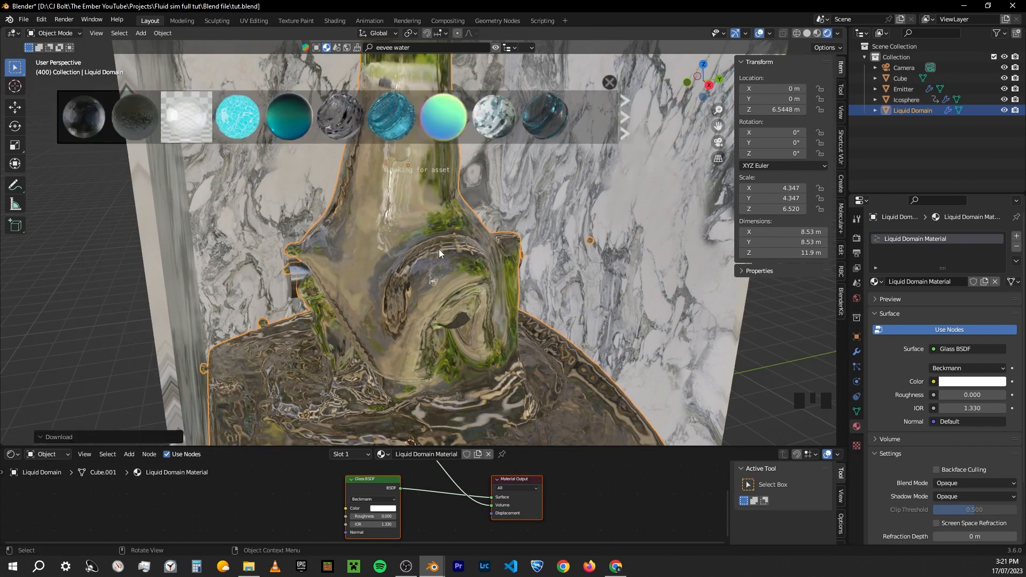
Undo the last two changes and show the Liquid Domain's full Procedural eevee water node tree in an enlarged Shader Editor
key(ctrl+z)
key(ctrl+z)
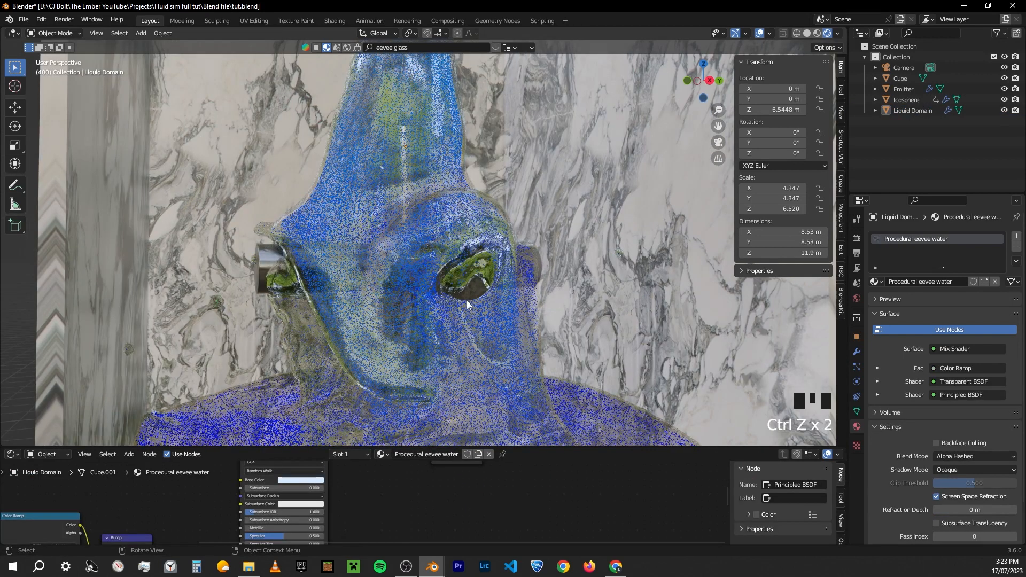
click(434, 170)
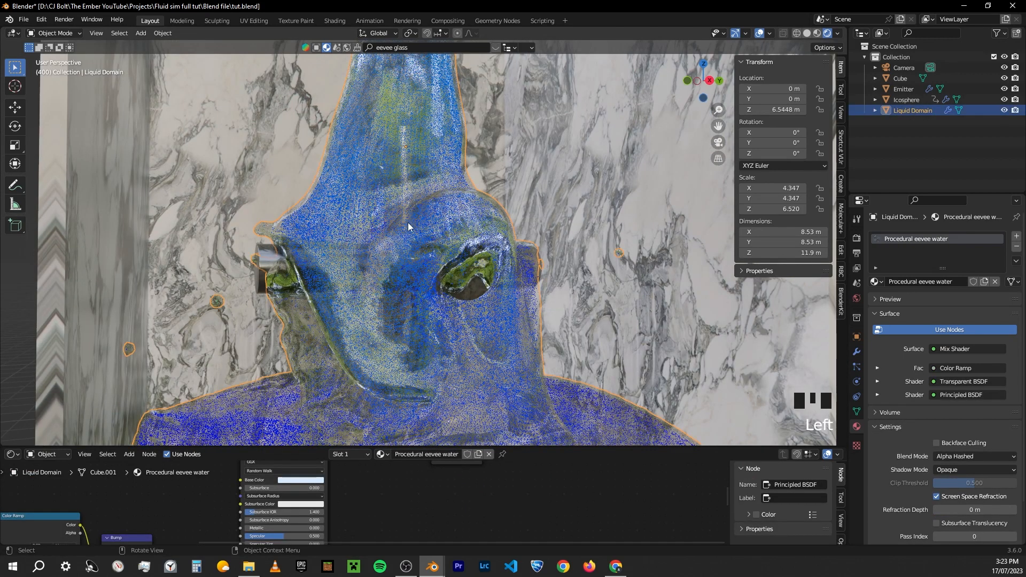
drag(514, 448, 514, 272)
key(Home)
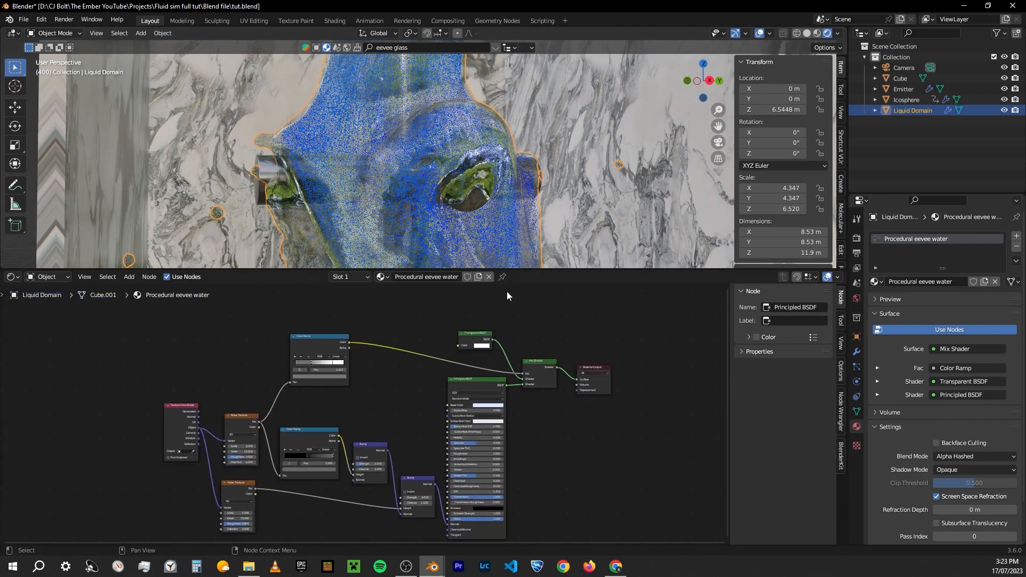
Replace the Liquid Domain's Procedural eevee water with a new material named Water
click(489, 277)
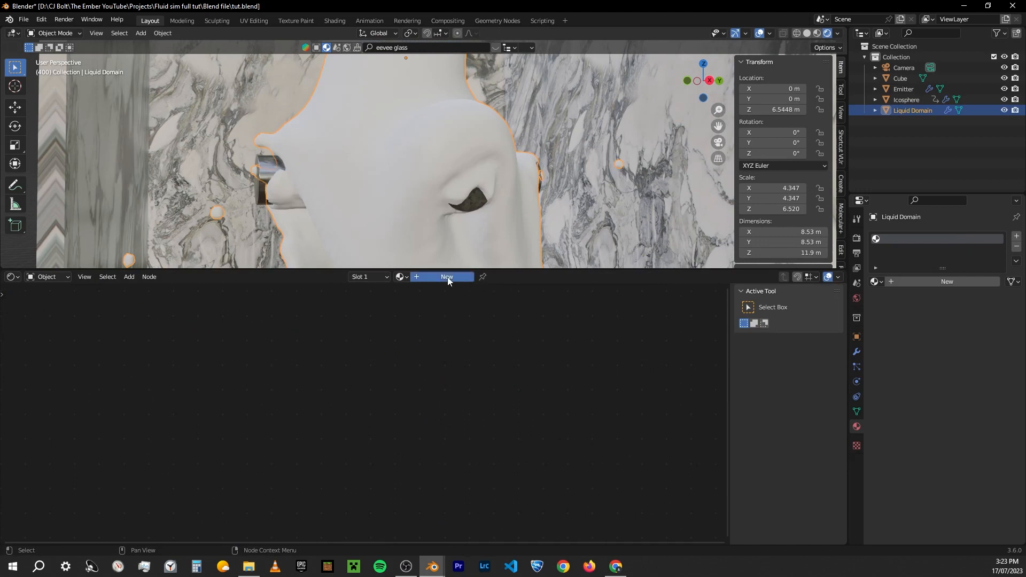
click(447, 277)
double_click(453, 277)
key(BackSpace)
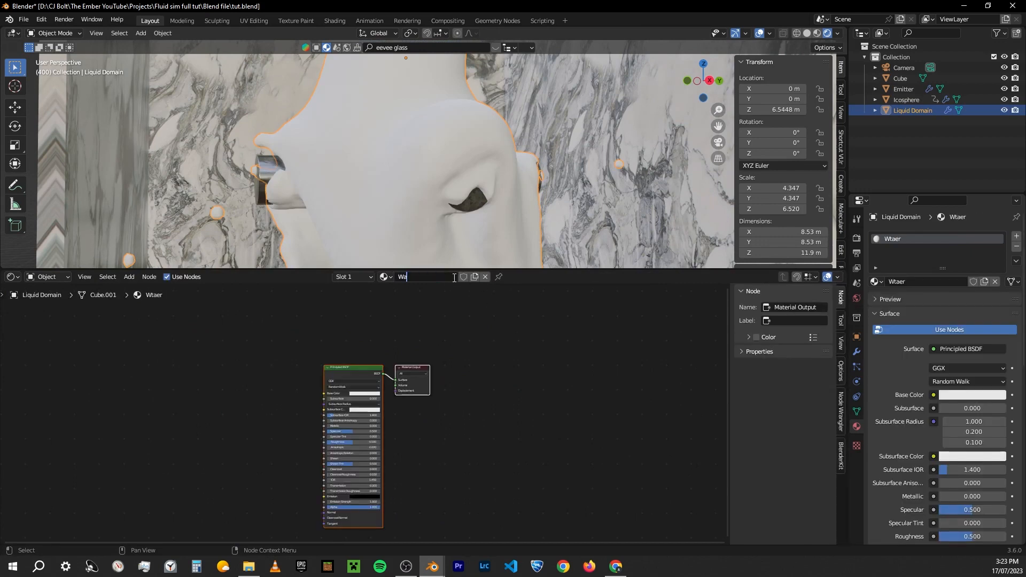
key(Return)
Set the Base Color of the Water material's Principled BSDF to a bright, highly saturated cyan
scroll(367, 378, up, 3)
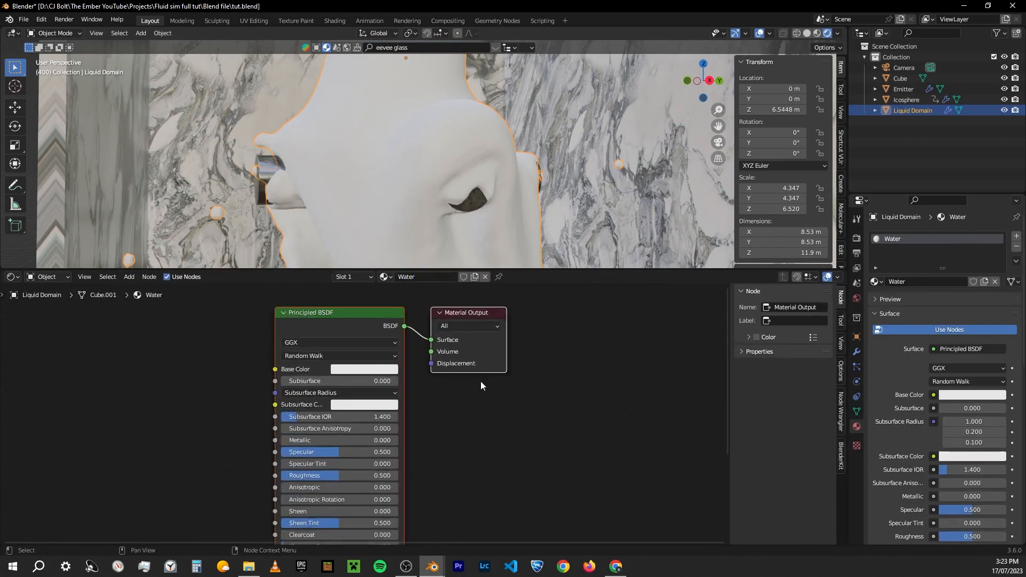
click(370, 374)
drag(370, 255, 380, 229)
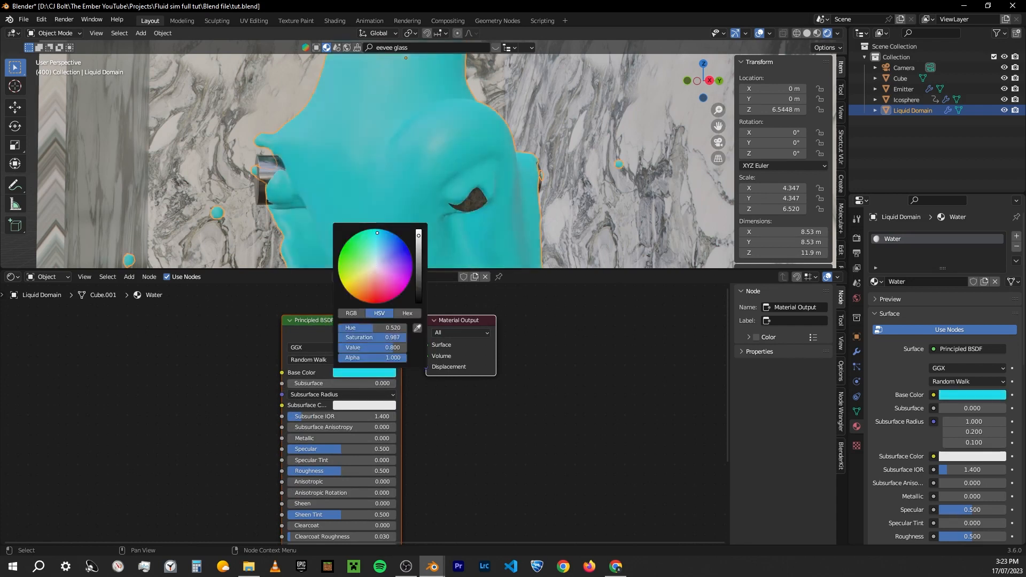
Set the Water material's Principled BSDF Roughness to 0.2 and its Transmission to 1
scroll(381, 432, down, 1)
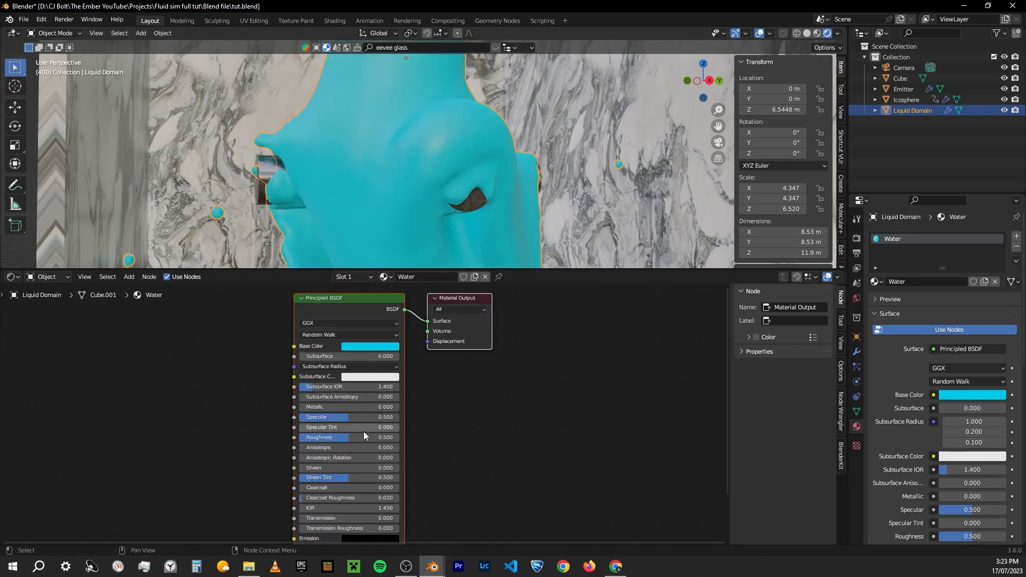
click(357, 438)
text(0.2)
key(Return)
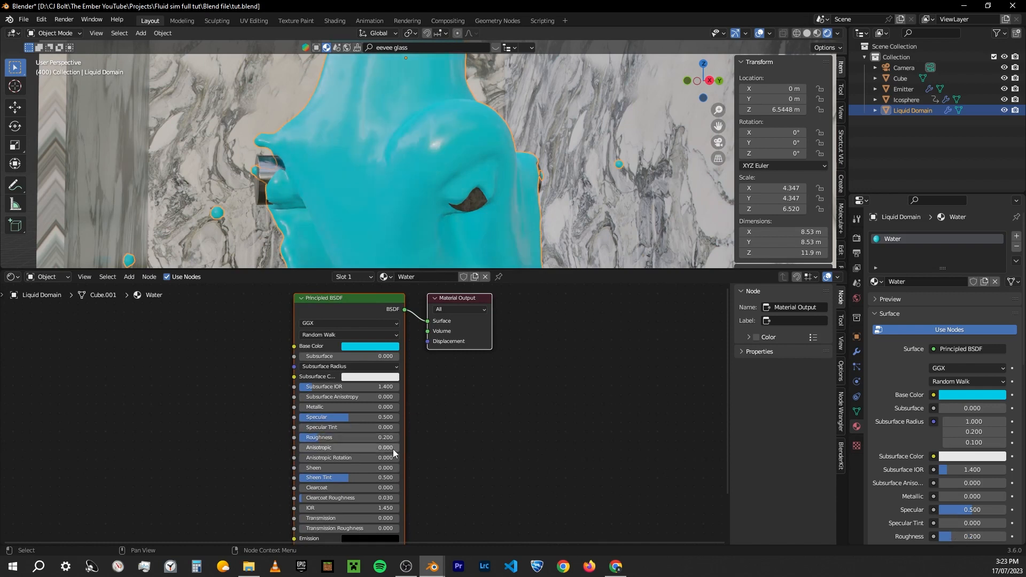
shift+scroll(331, 459, down, 3)
drag(331, 466, 396, 466)
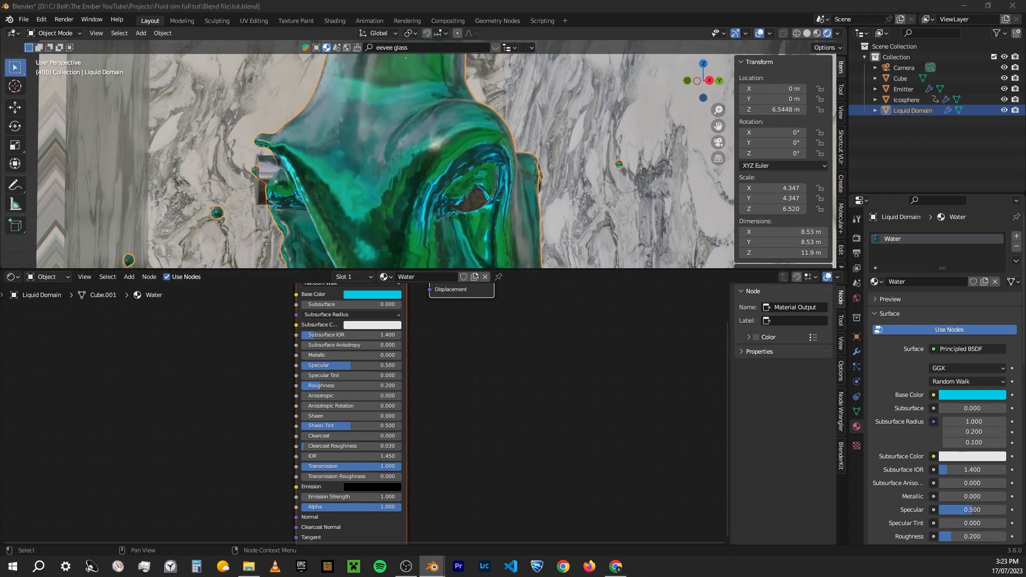
Light the rendered viewport with the Scene World and deselect all objects
scroll(585, 159, down, 5)
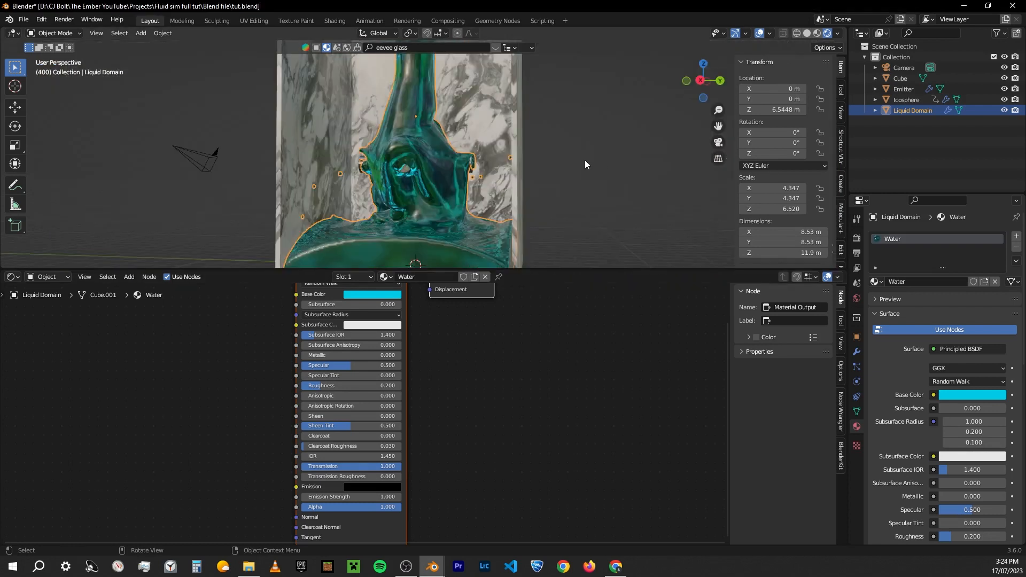
click(837, 33)
click(778, 98)
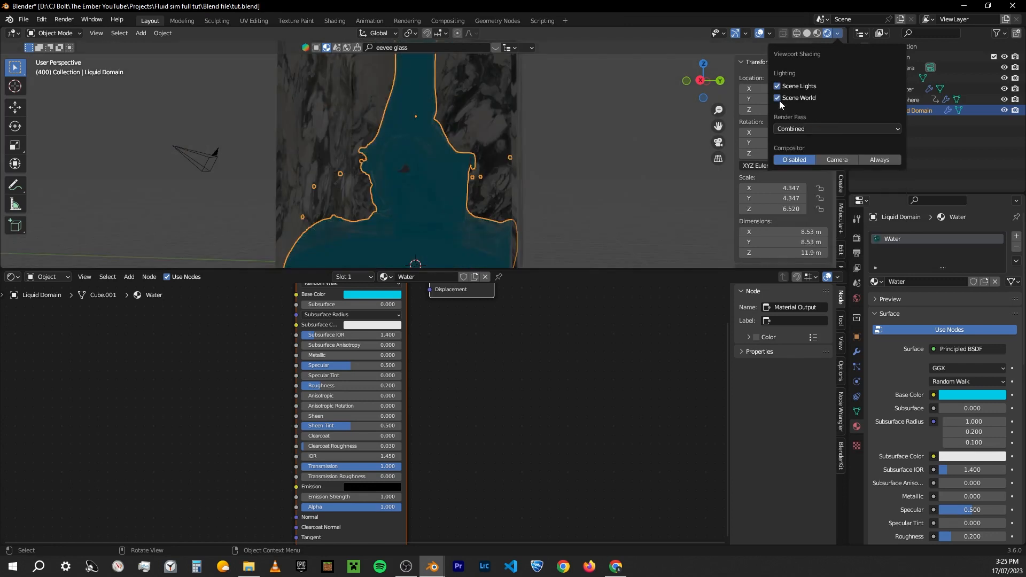
click(628, 158)
middle_drag(628, 159, 512, 143)
key(shift+a)
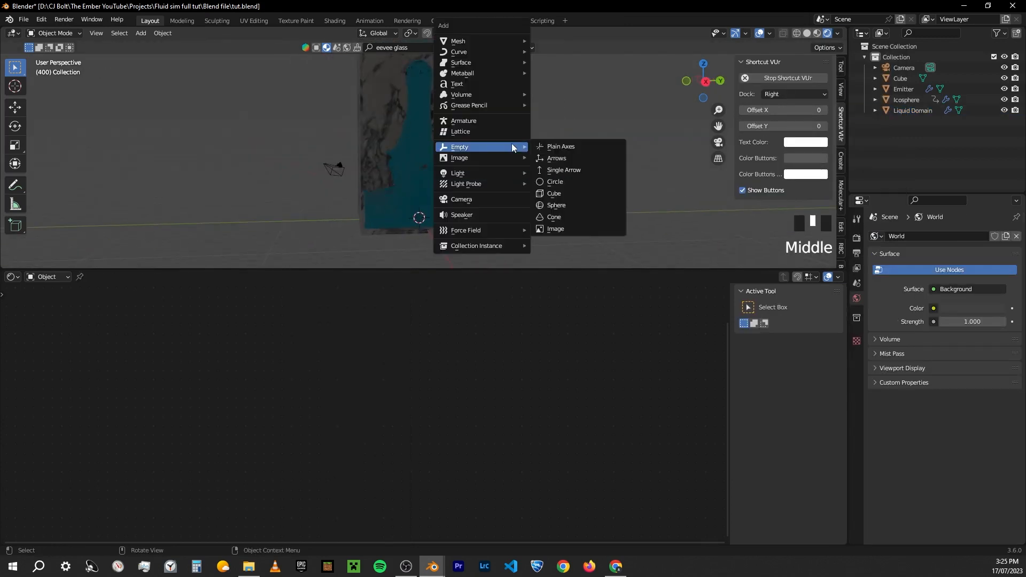
click(469, 213)
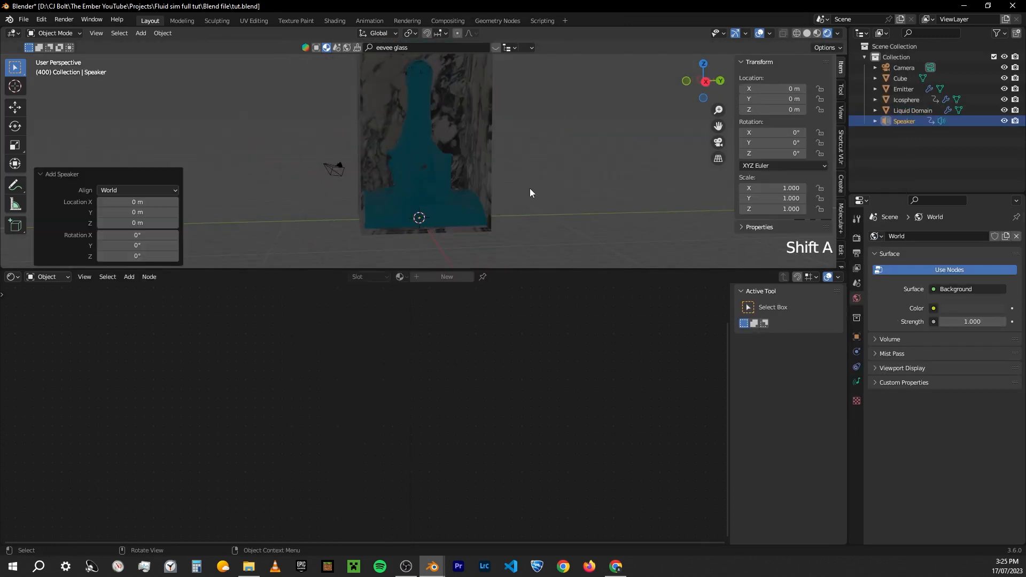
Add an area light and raise it along the Z axis to about 12.5 m, near the top of the marble enclosure
key(shift+a)
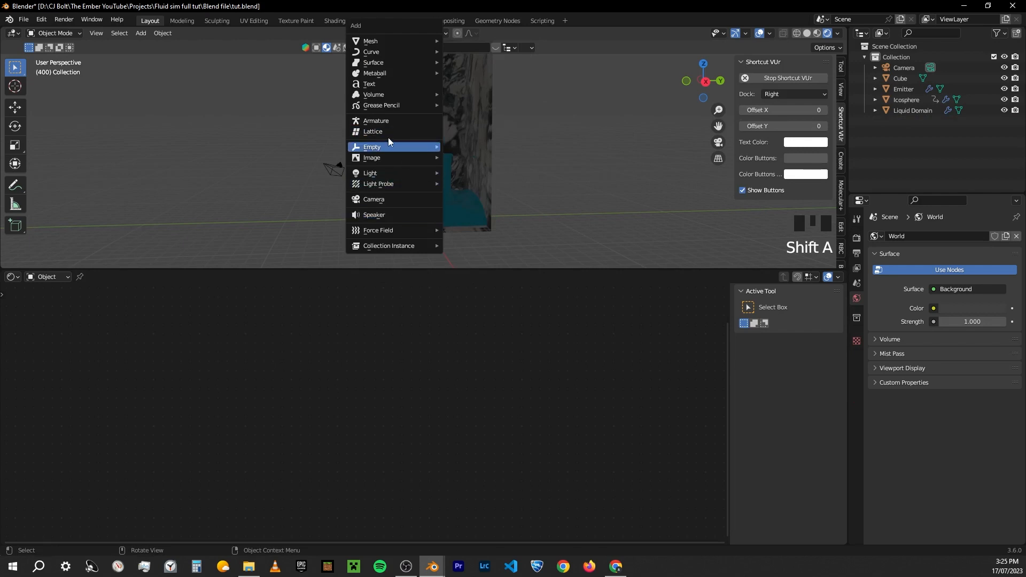
mouse_move(370, 172)
click(489, 208)
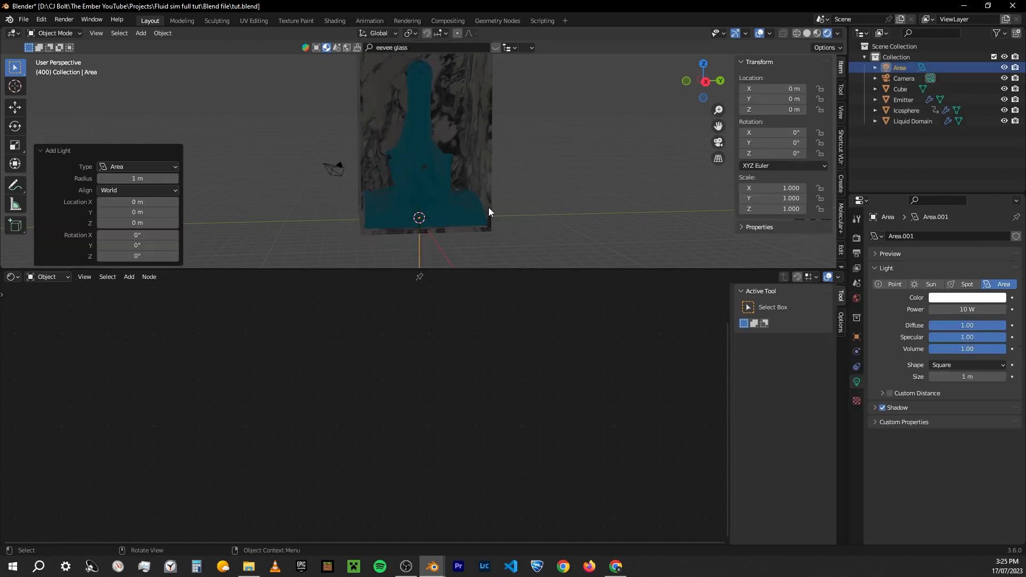
scroll(456, 182, down, 2)
key(g)
key(z)
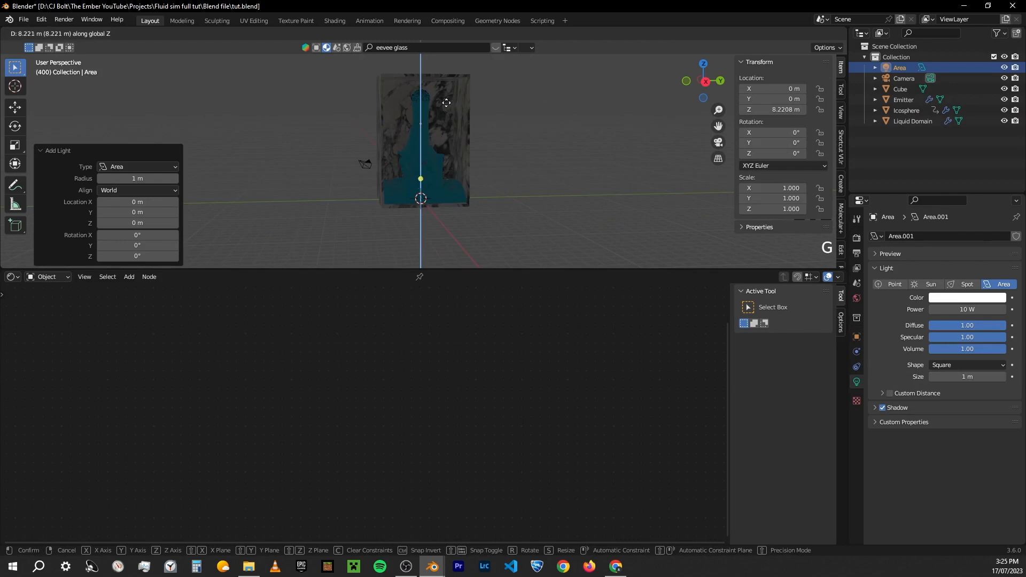
click(445, 63)
Scale the area light up about 7.8 times and increase its power
key(s)
click(639, 121)
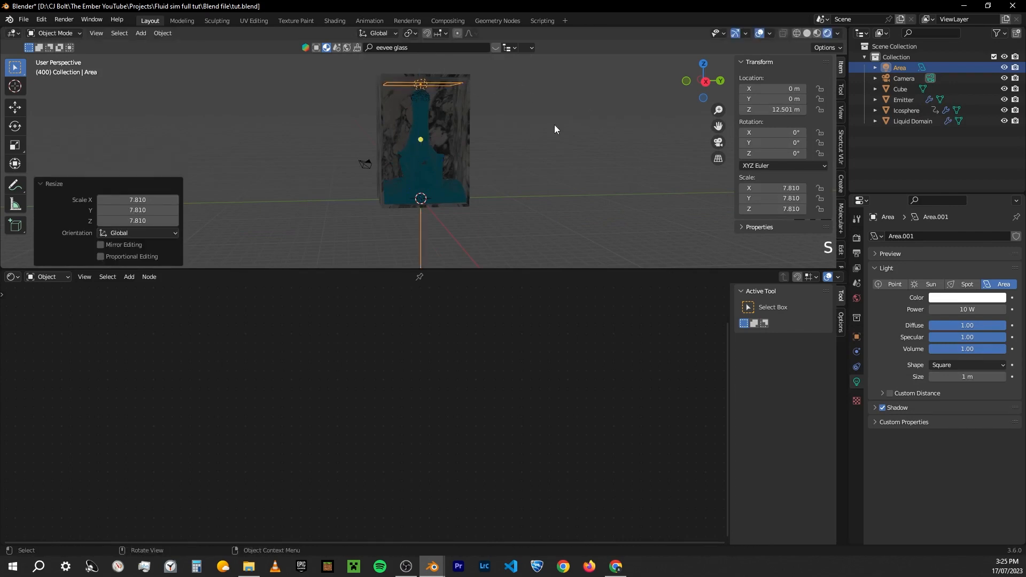
middle_drag(553, 124, 575, 169)
click(979, 310)
text(1)
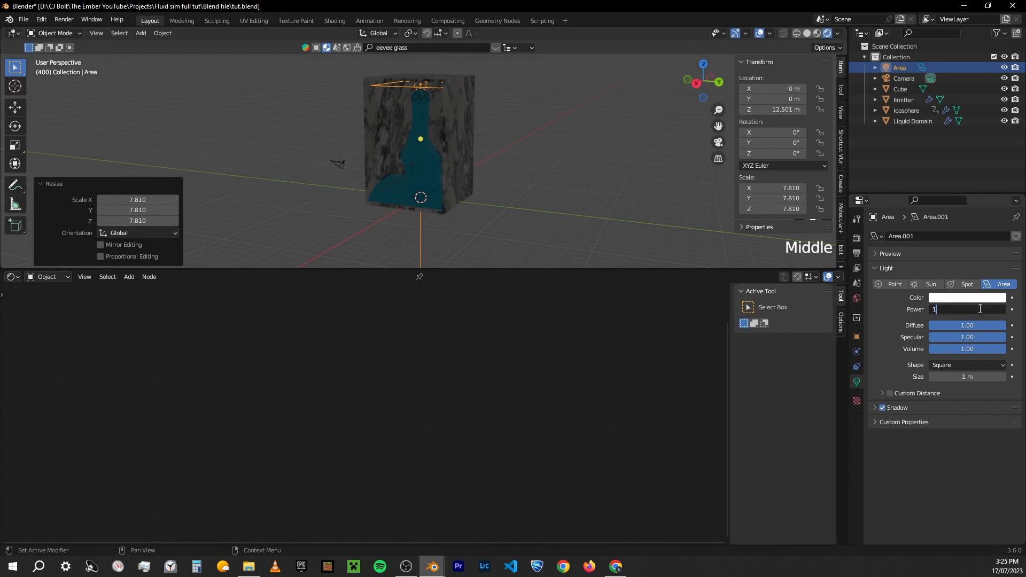
key(Return)
Select the Liquid Domain and enable Ambient Occlusion and Screen Space Reflections with Refraction in the Eevee render settings
scroll(414, 124, up, 5)
middle_drag(414, 124, 450, 100)
click(514, 158)
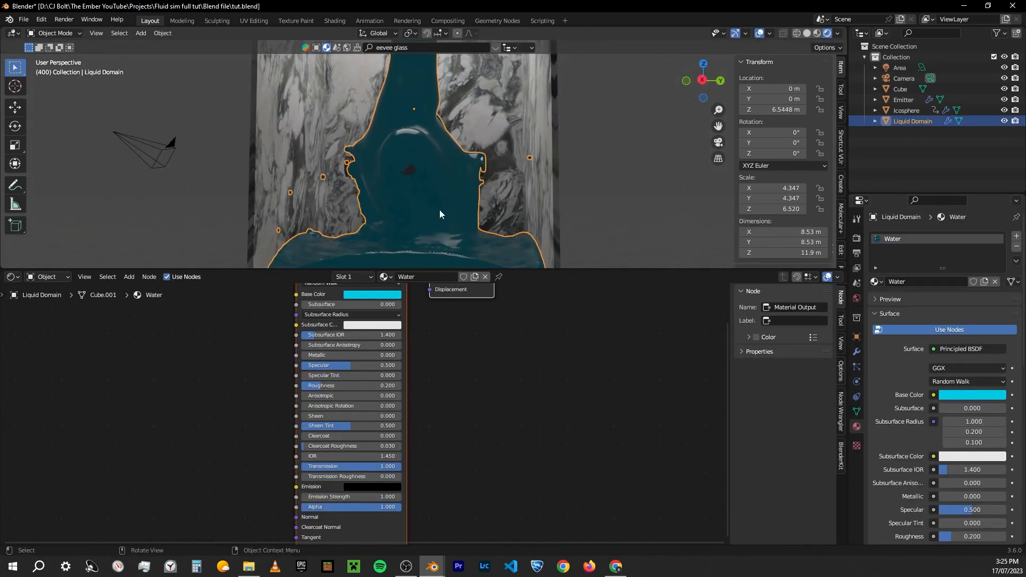
middle_drag(440, 214, 426, 211)
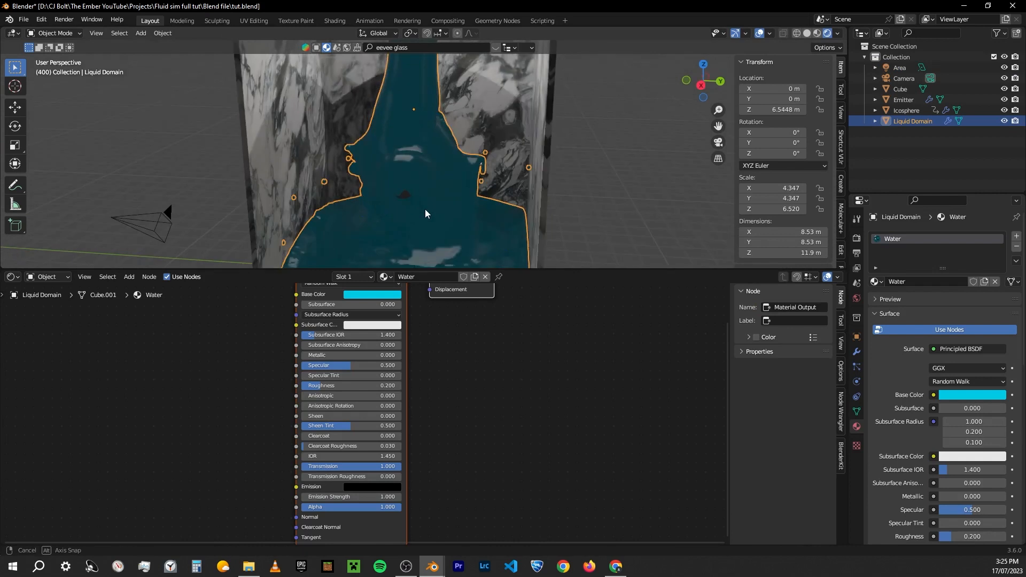
click(856, 242)
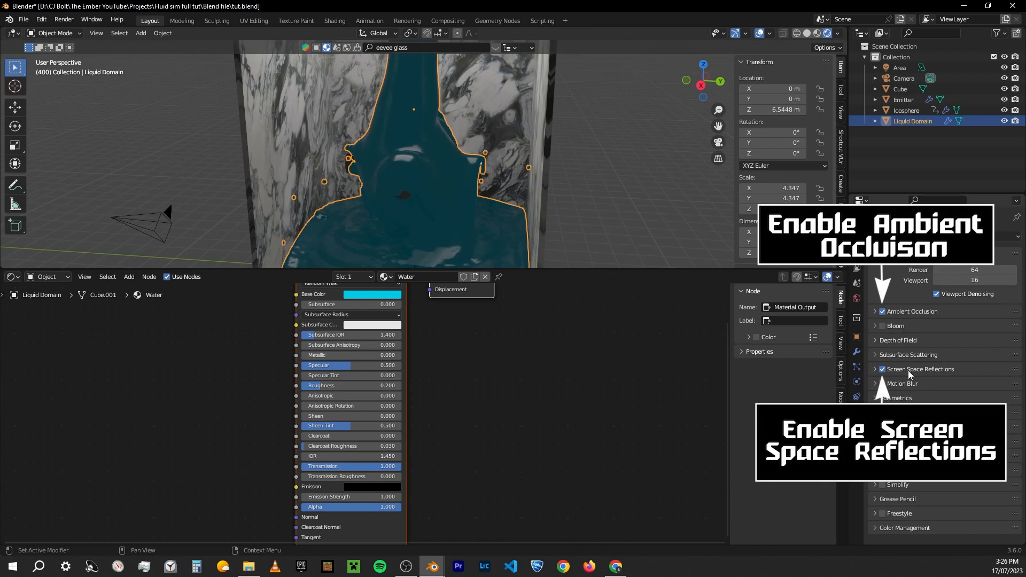
click(935, 371)
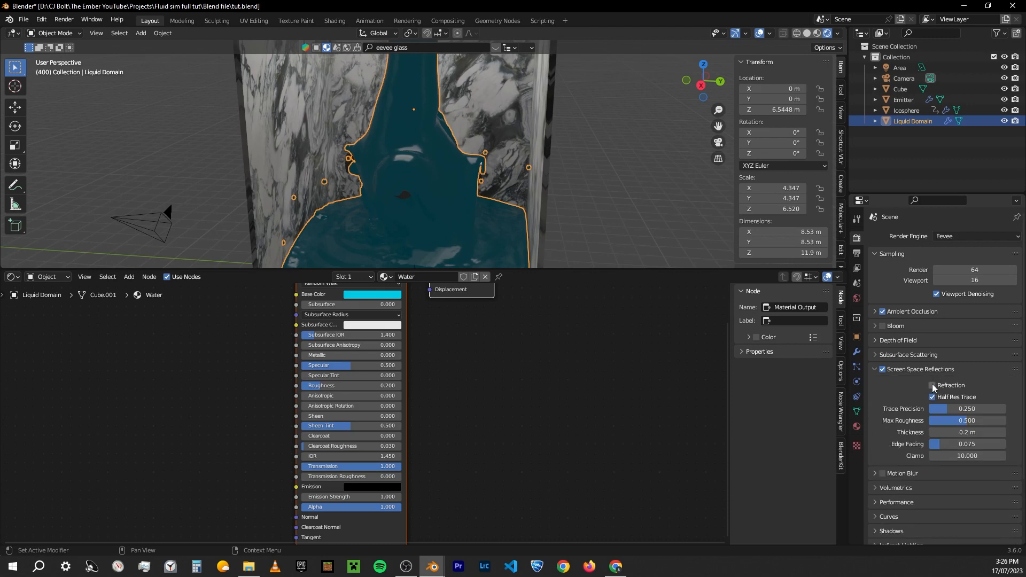
Enable Screen Space Refraction for the Water material and deselect the liquid to check its look
click(858, 426)
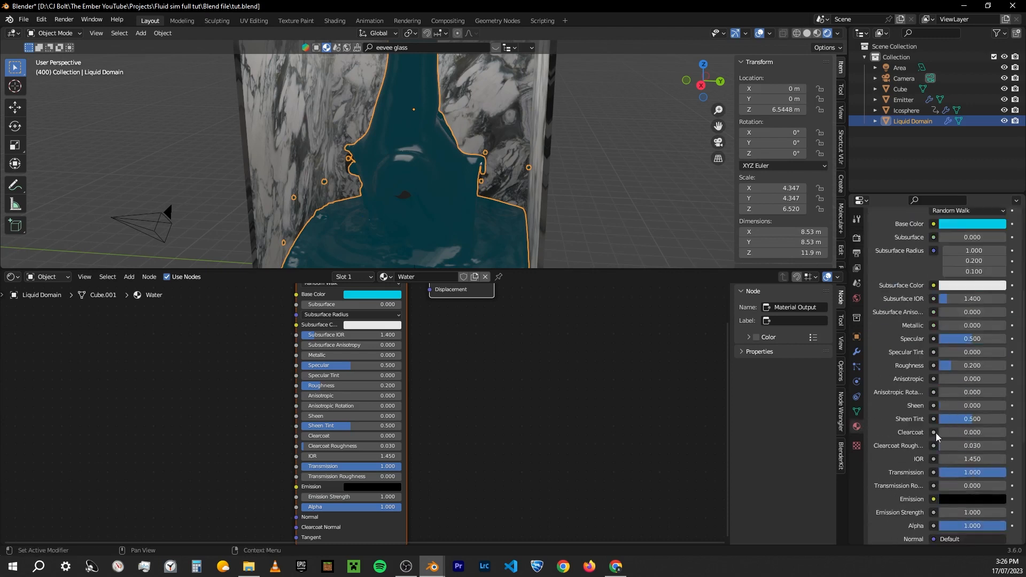
scroll(935, 433, down, 10)
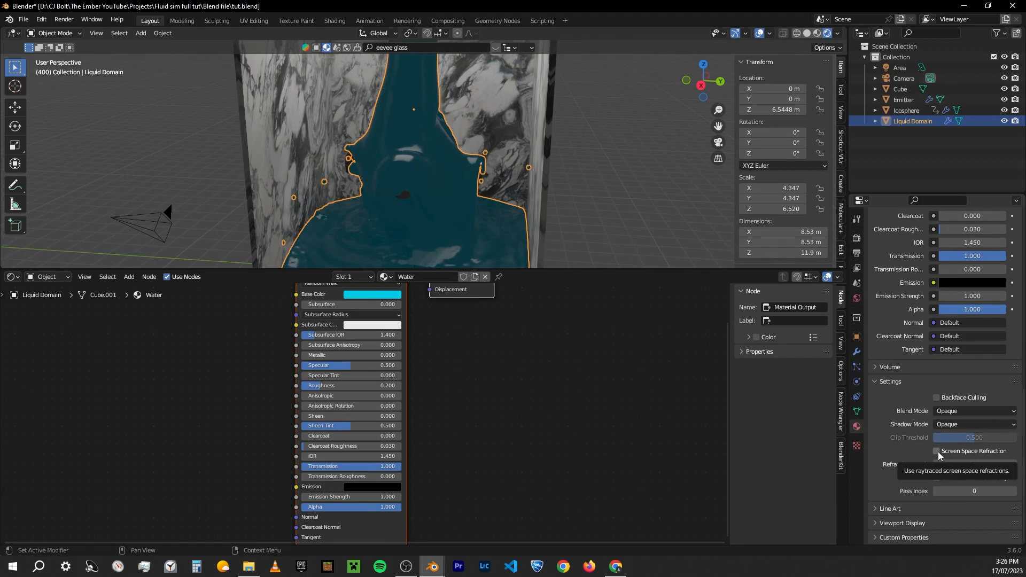
click(939, 456)
middle_drag(365, 92, 460, 177)
scroll(445, 178, up, 3)
scroll(426, 177, down, 6)
key(alt+a)
scroll(434, 159, up, 3)
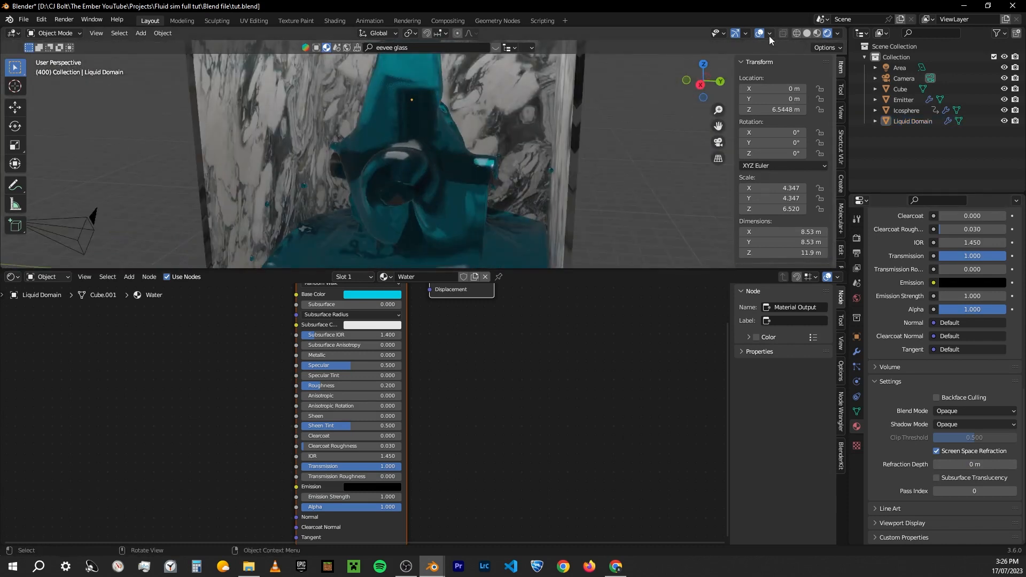
Switch the viewport to Material Preview with overlays shown and isolate the Icosphere obstacle in Local View
middle_drag(444, 112, 409, 178)
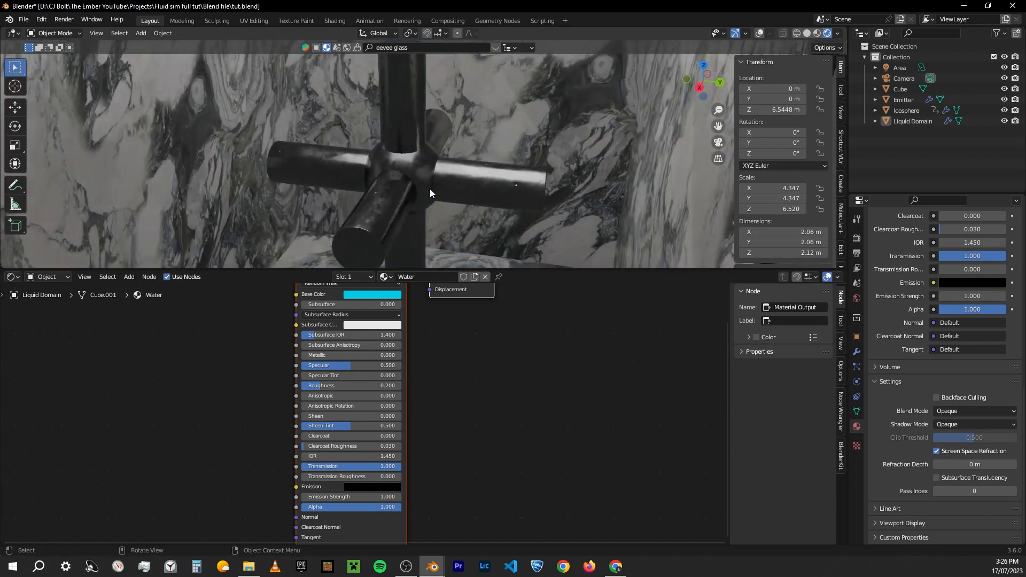
click(819, 35)
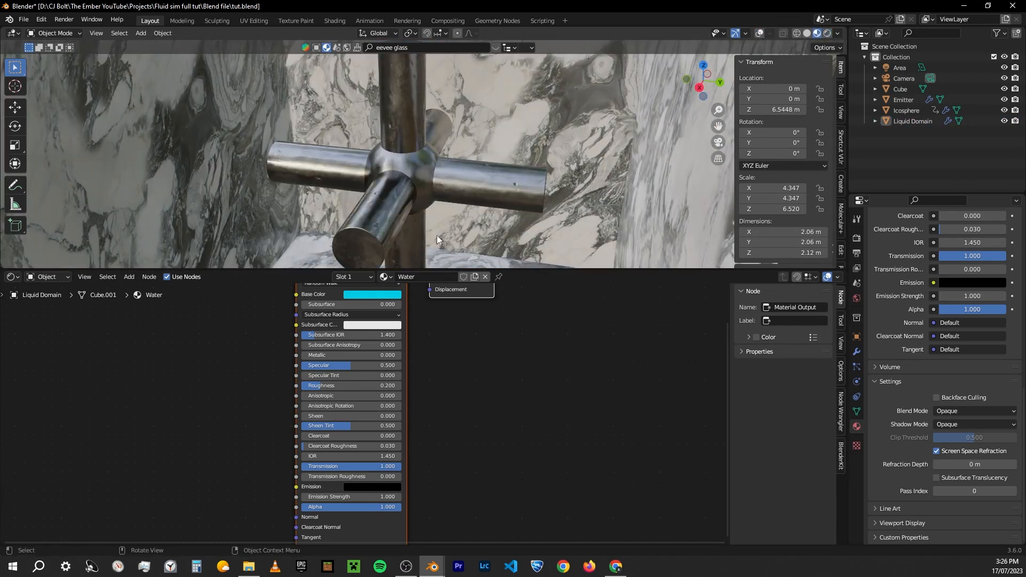
middle_drag(437, 235, 436, 230)
click(394, 223)
key(shift+alt+z)
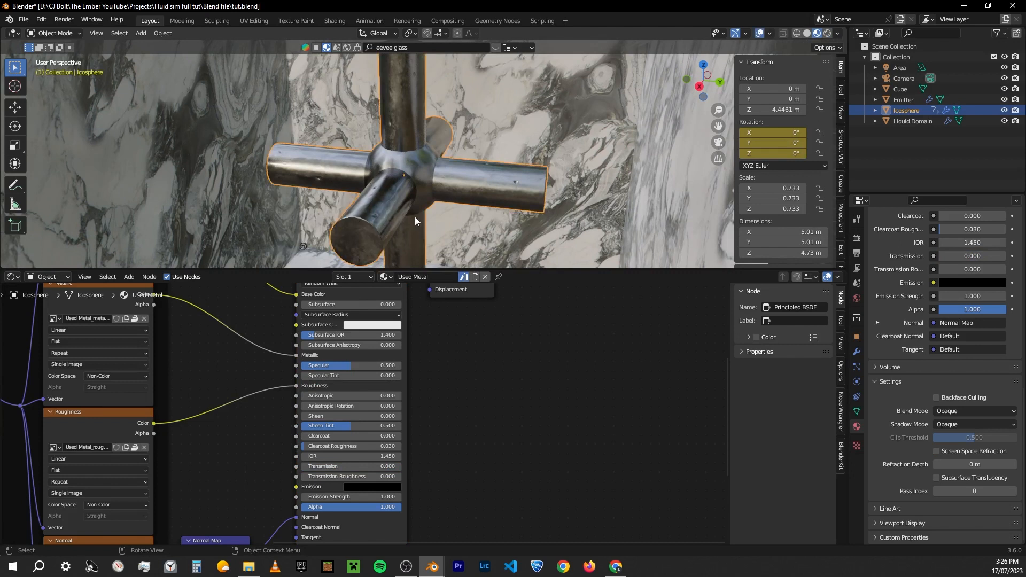
key(KP_Divide)
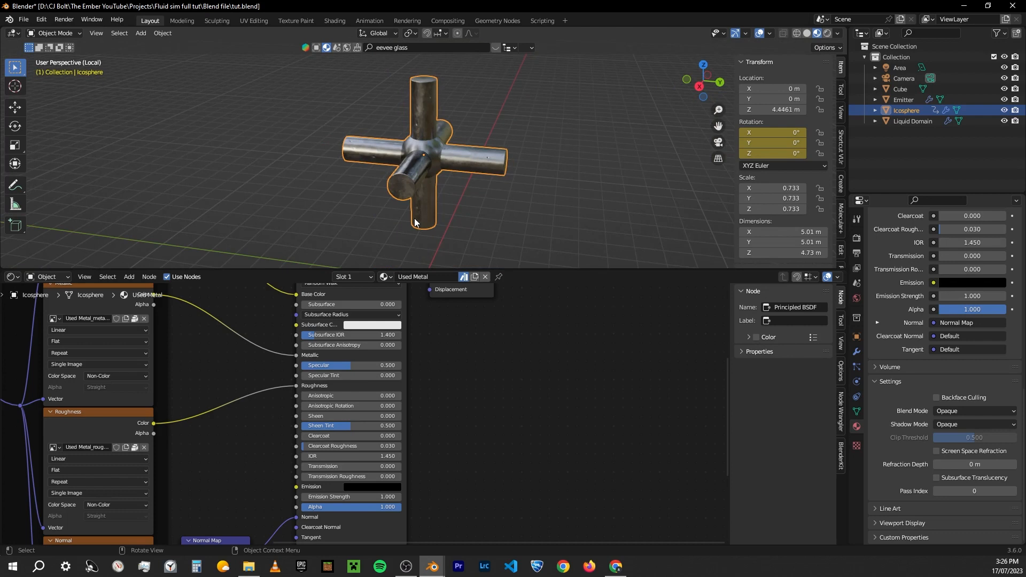
Enter Edit Mode on the Icosphere and select all linked faces of one horizontal arm
key(Tab)
middle_drag(415, 220, 338, 152)
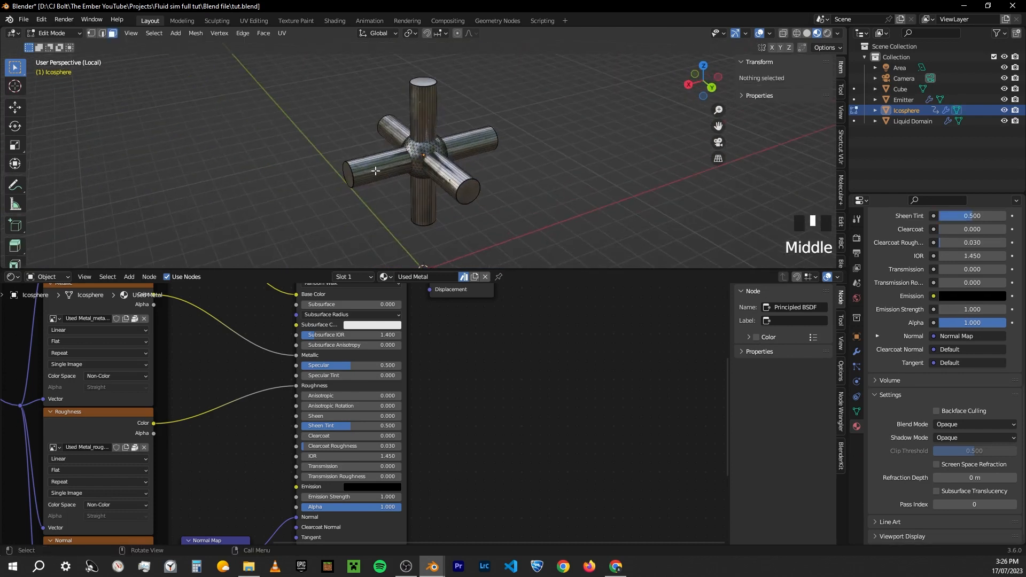
key(l)
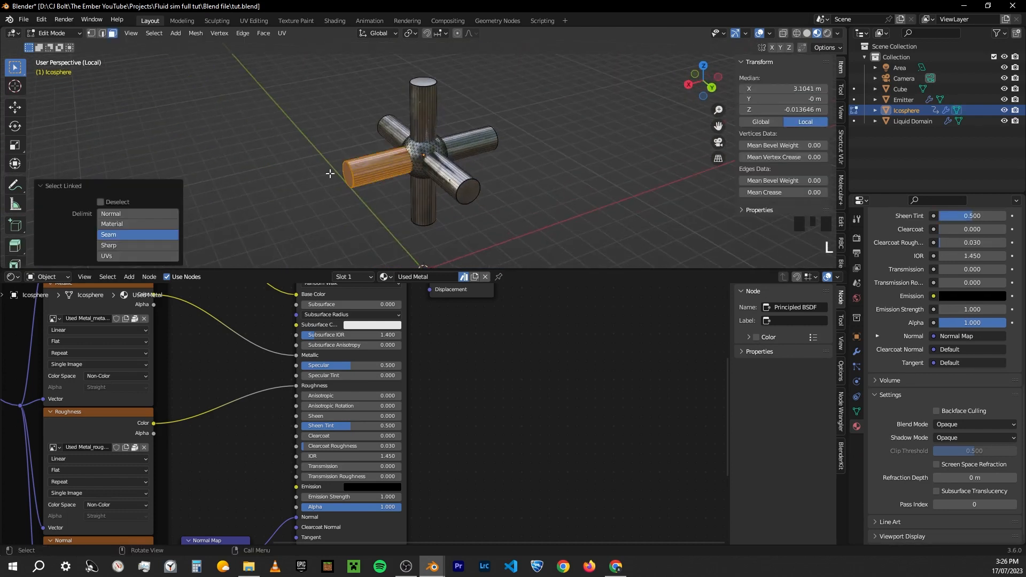
scroll(330, 174, up, 4)
middle_drag(318, 175, 300, 148)
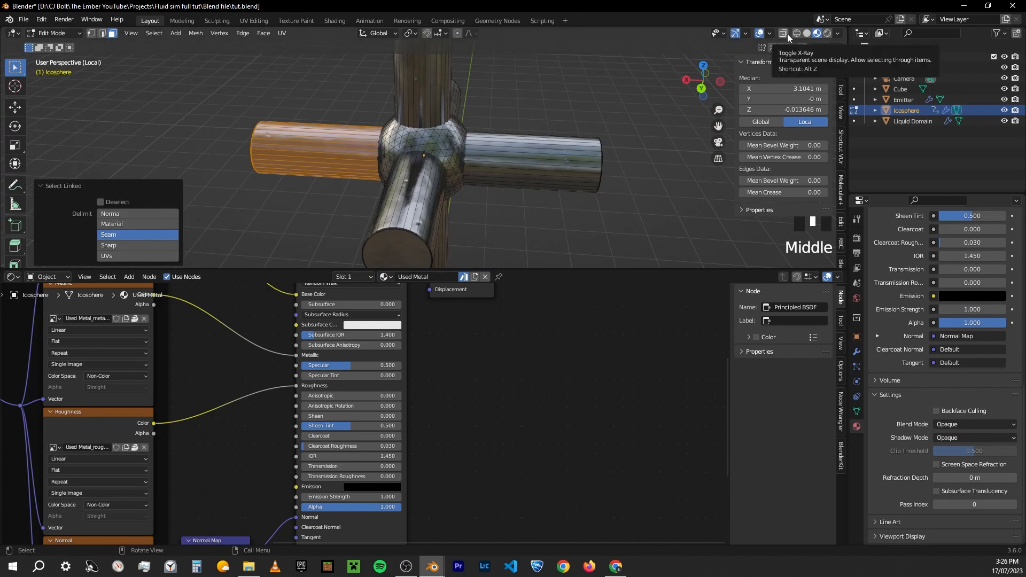
Turn on X-Ray and deselect the arm's side faces so that only its end cap stays selected
key(shift+Left)
key(alt+z)
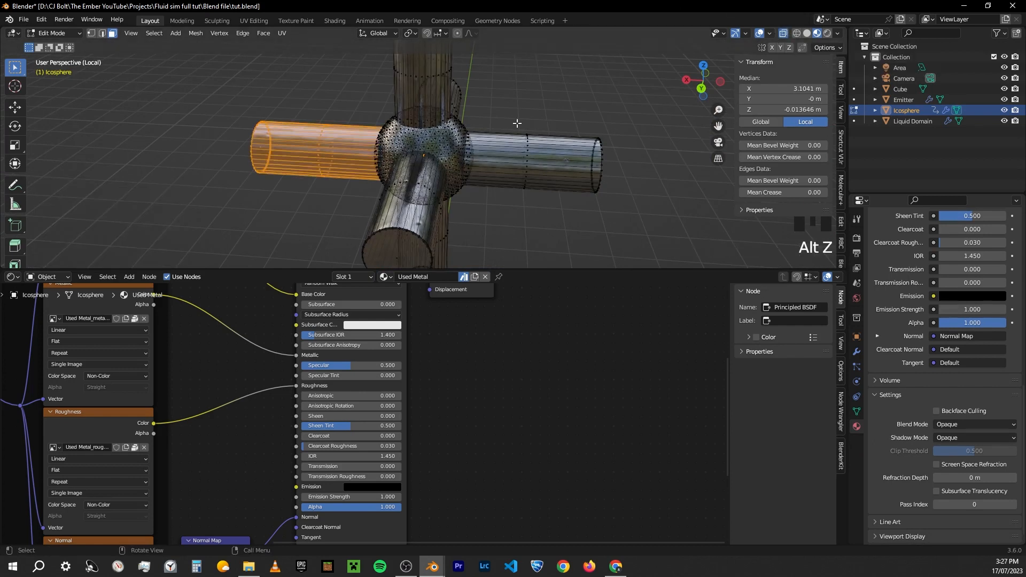
middle_drag(259, 122, 329, 108)
ctrl+drag(289, 87, 352, 214)
middle_drag(355, 218, 579, 163)
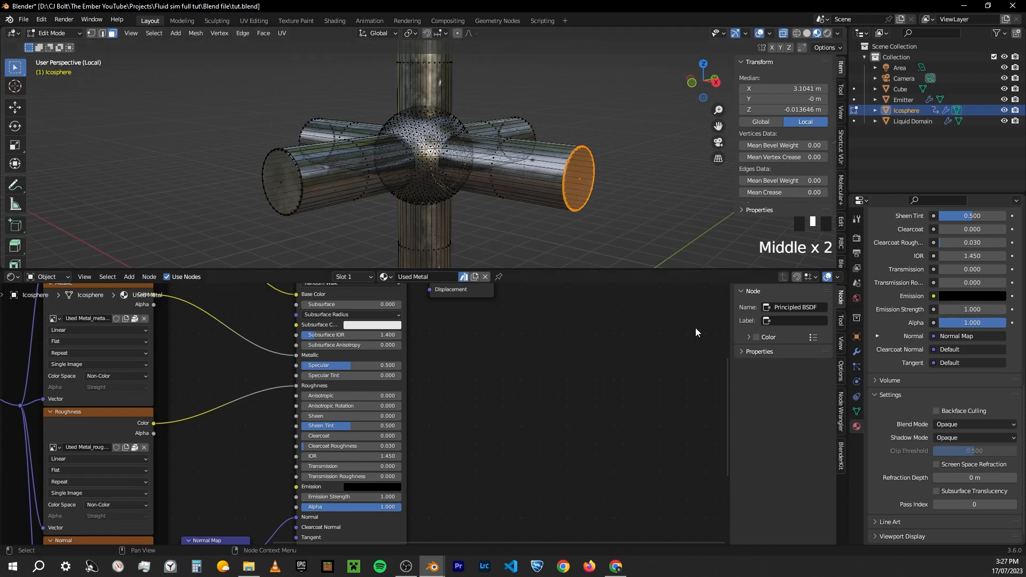
Add a second material slot to the Icosphere and assign it to the selected end cap
scroll(923, 347, up, 15)
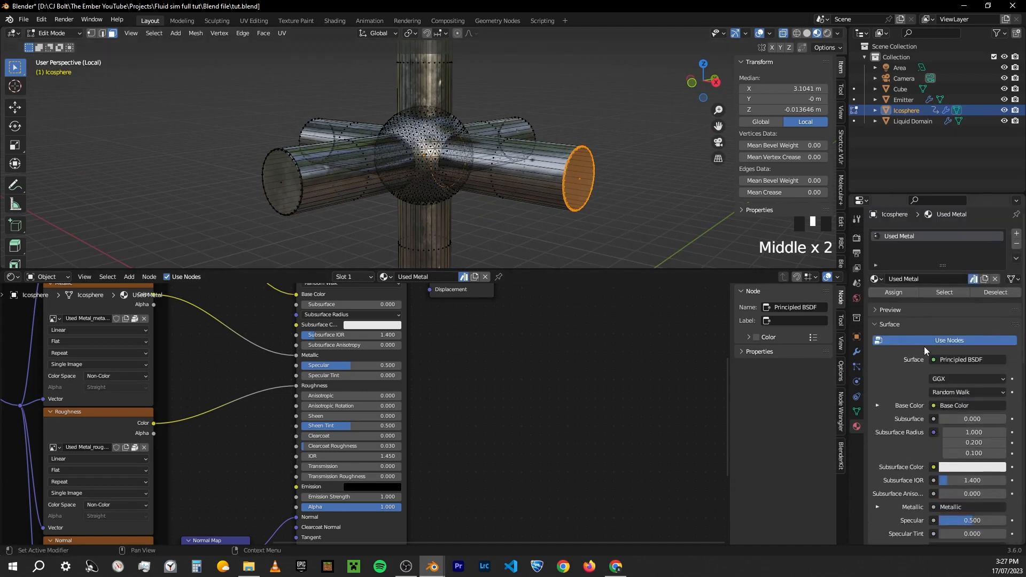
click(1018, 238)
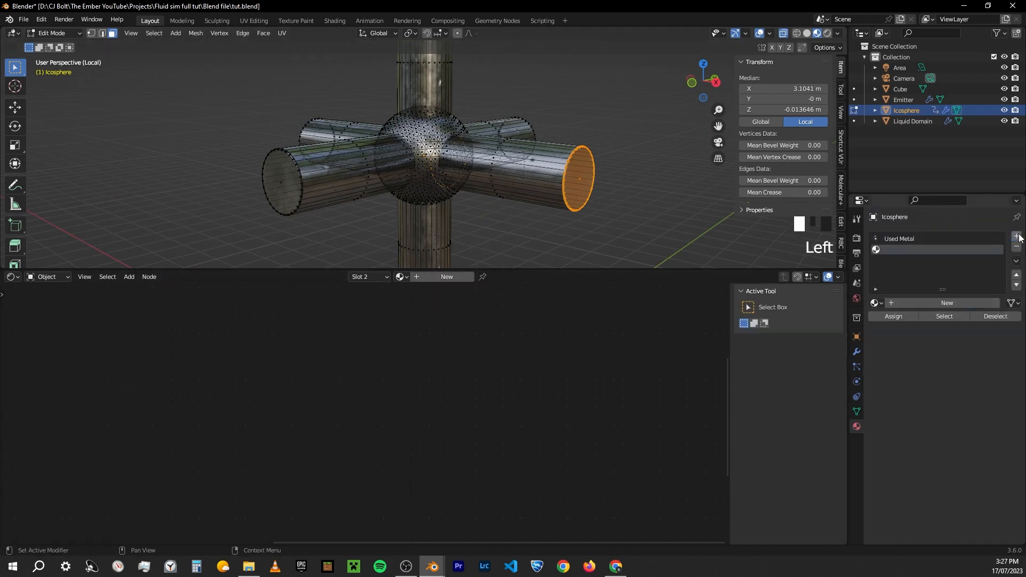
click(893, 317)
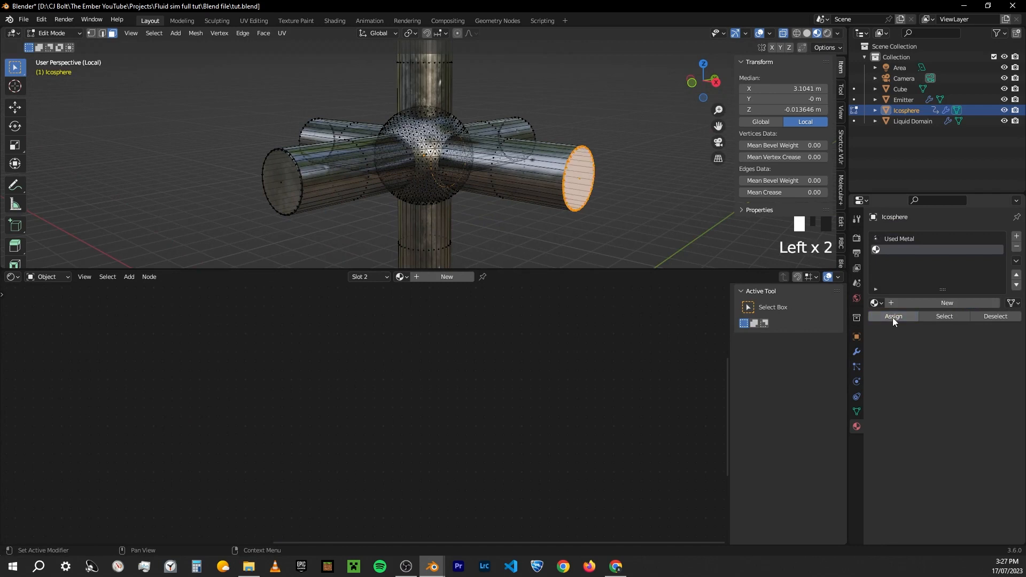
Create a new material in the Icosphere's second slot, name it Copper, and return to Object Mode
click(932, 302)
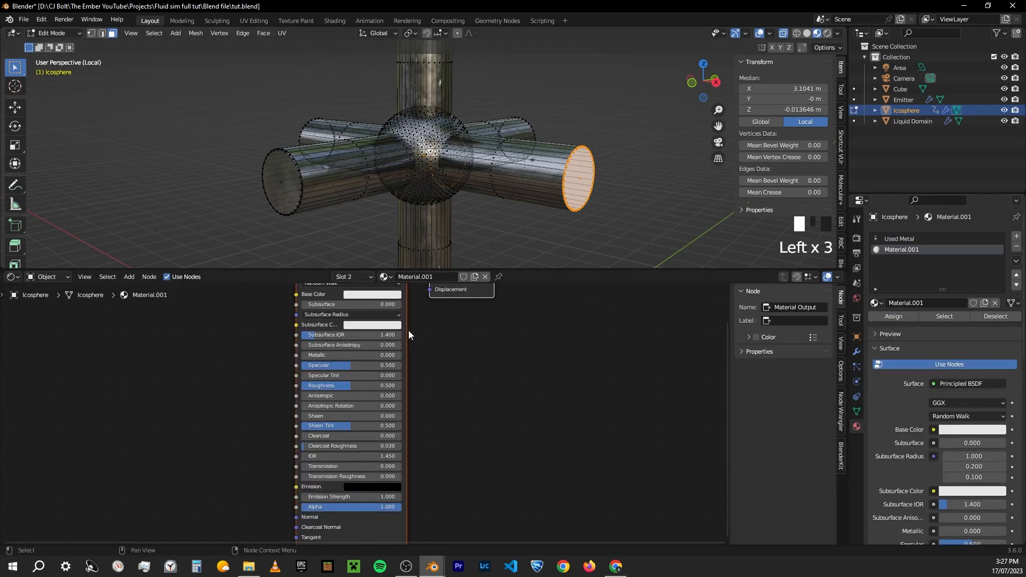
click(443, 279)
text(Copper)
key(Return)
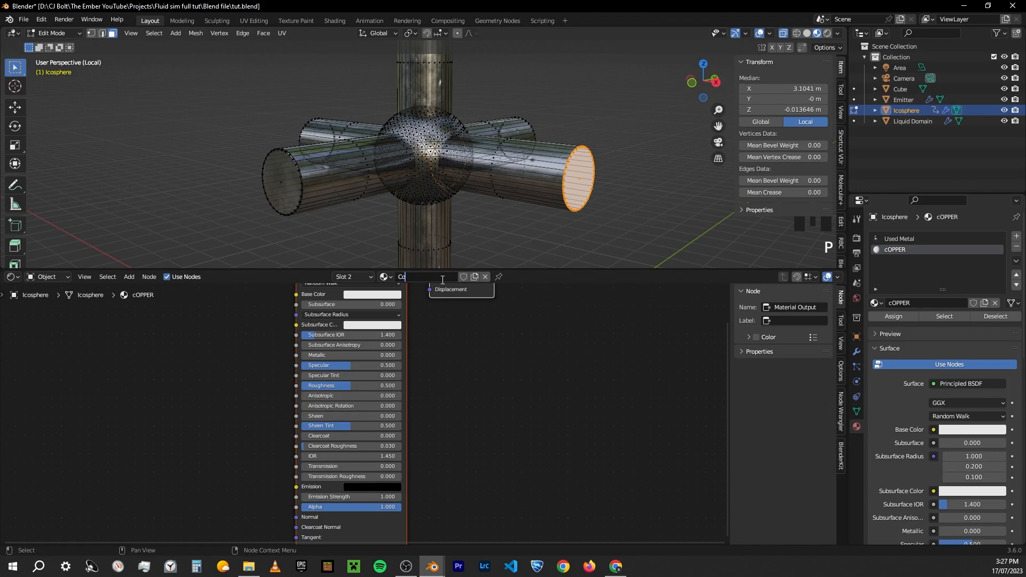
key(Tab)
middle_drag(495, 191, 393, 193)
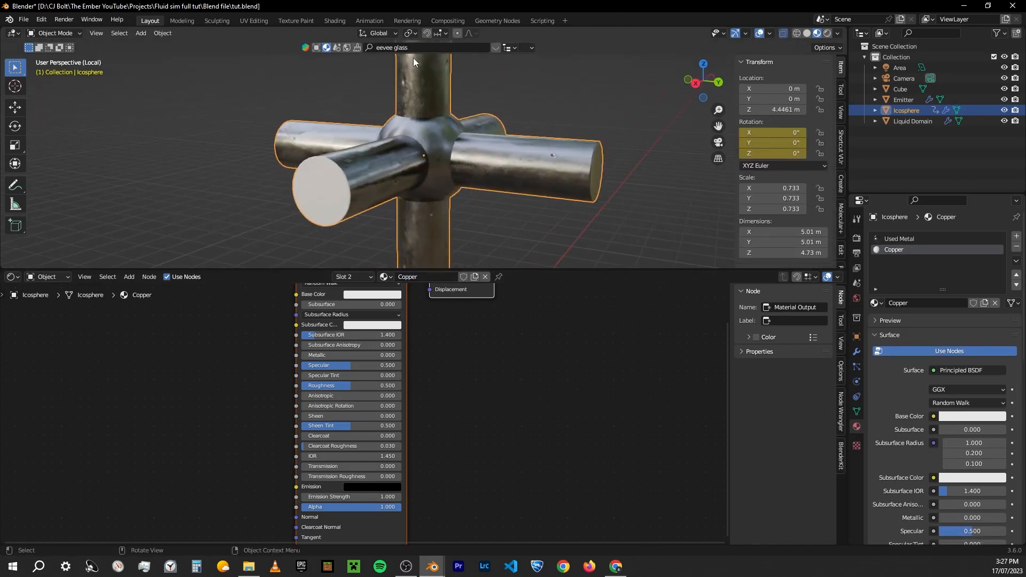
Search the BlenderKit materials for "copper" and apply the orange copper material to the arm's end cap
click(422, 46)
text(copper)
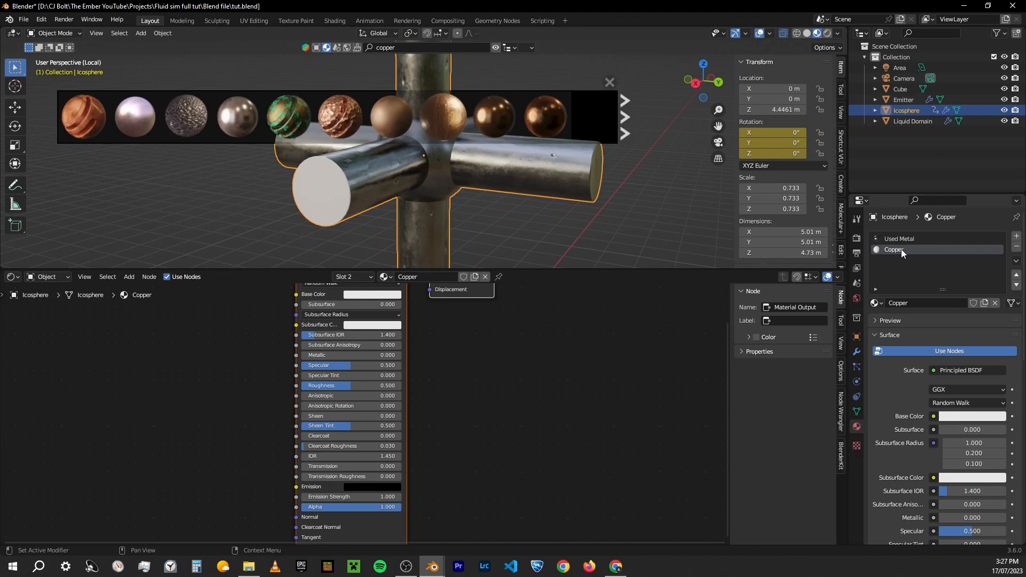
mouse_move(89, 120)
mouse_down()
mouse_move(315, 199)
mouse_move(311, 181)
mouse_up()
middle_drag(476, 217, 429, 226)
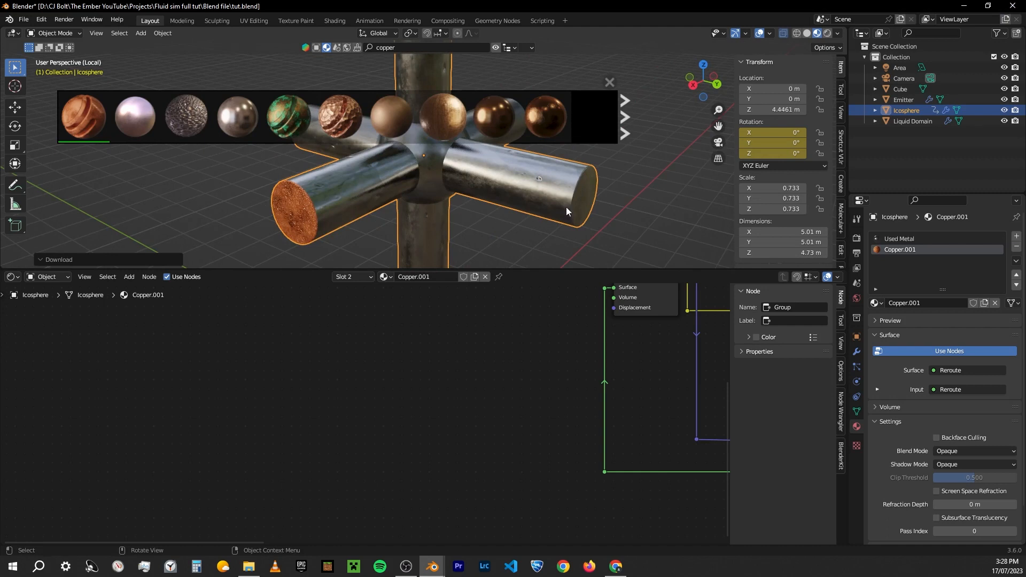
Close the asset results, enter Edit Mode on the Icosphere, and box-select the end caps of three horizontal arms
key(Tab)
middle_drag(566, 207, 608, 246)
click(608, 246)
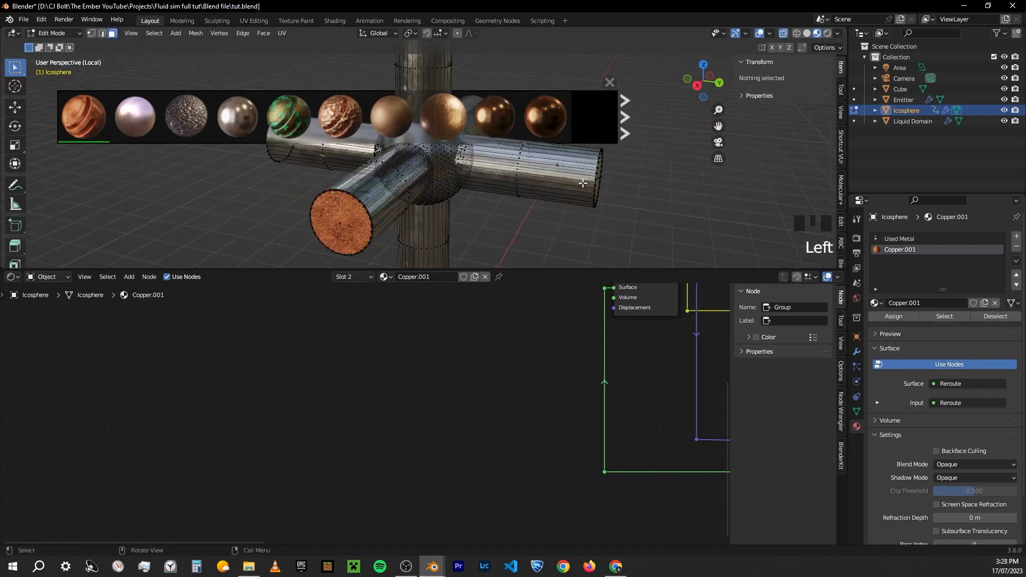
middle_drag(583, 184, 584, 163)
click(609, 83)
drag(582, 98, 636, 224)
middle_drag(637, 224, 490, 223)
shift+drag(585, 96, 626, 187)
middle_drag(625, 187, 558, 117)
shift+drag(610, 84, 584, 209)
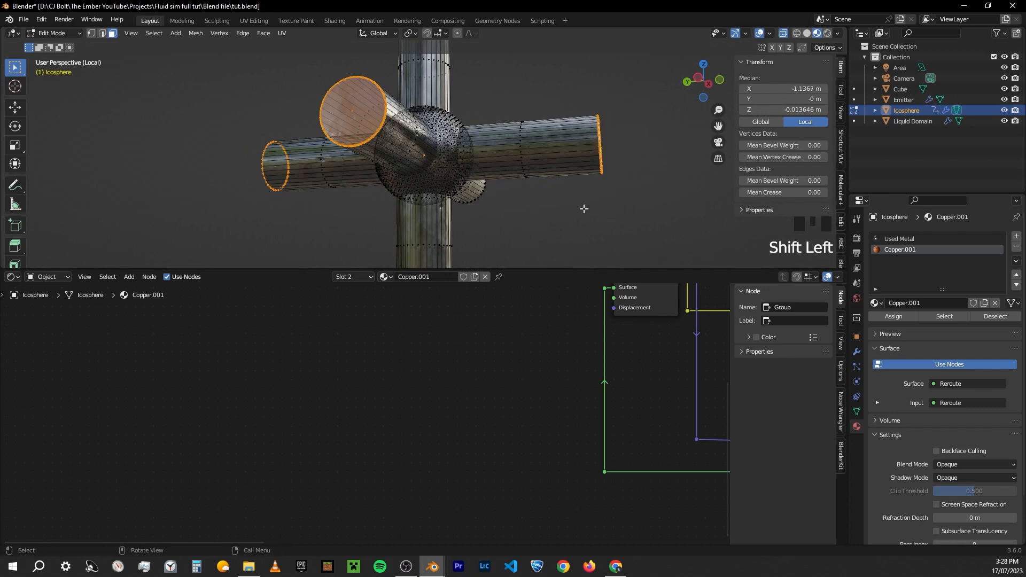
Add the end caps of the remaining horizontal arm and both vertical arms to the selection
middle_drag(583, 209, 698, 212)
scroll(417, 192, down, 3)
middle_drag(417, 193, 315, 141)
shift+drag(305, 128, 350, 187)
shift+drag(392, 54, 464, 79)
middle_drag(465, 81, 348, 254)
shift+drag(394, 231, 495, 267)
middle_drag(415, 248, 412, 202)
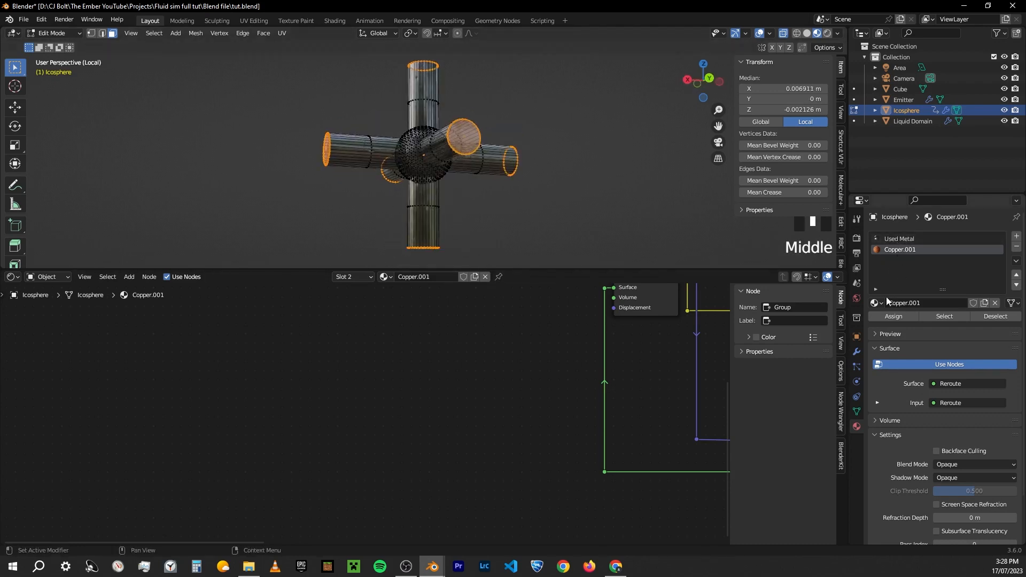
Assign the copper material to the selected end caps, then leave Edit Mode and Local View
click(894, 317)
key(Tab)
middle_drag(472, 152, 393, 165)
scroll(334, 177, up, 3)
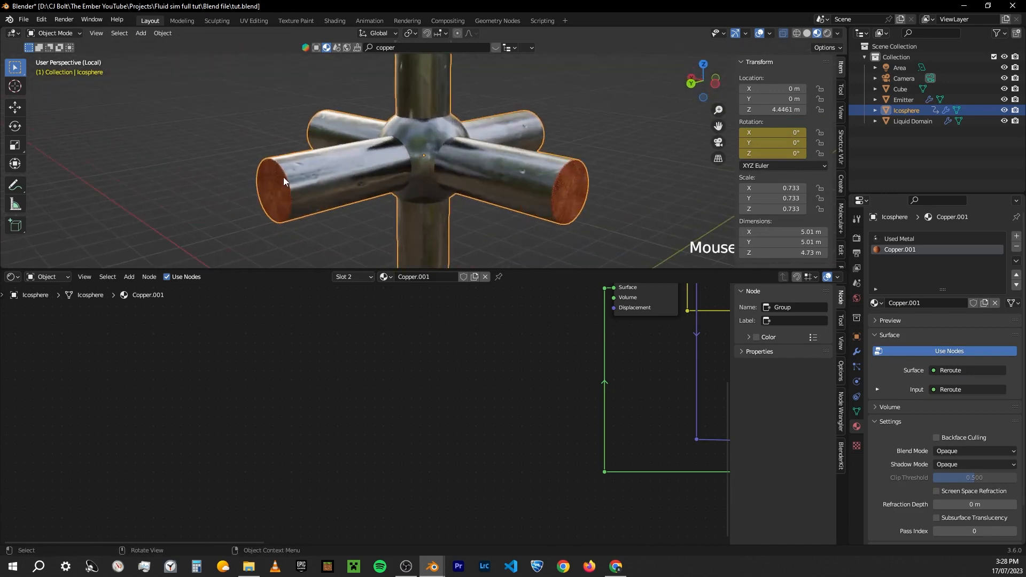
middle_drag(583, 194, 499, 159)
key(Tab)
key(Tab)
key(KP_Divide)
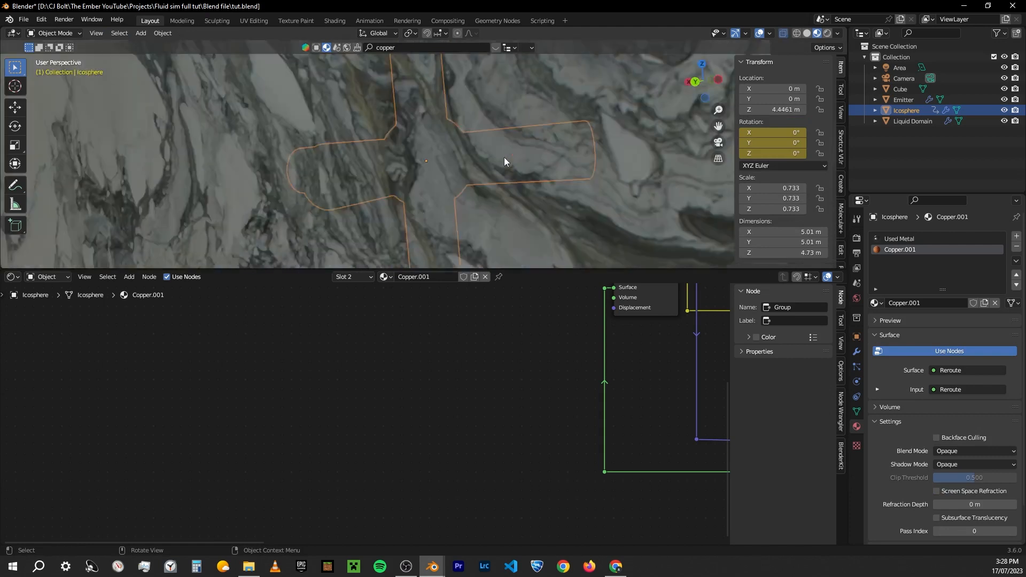
Play the animation briefly to check the copper end caps in the full scene, then save the file
scroll(505, 158, down, 3)
middle_drag(504, 157, 515, 133)
scroll(470, 184, down, 2)
middle_drag(466, 187, 460, 192)
key(space)
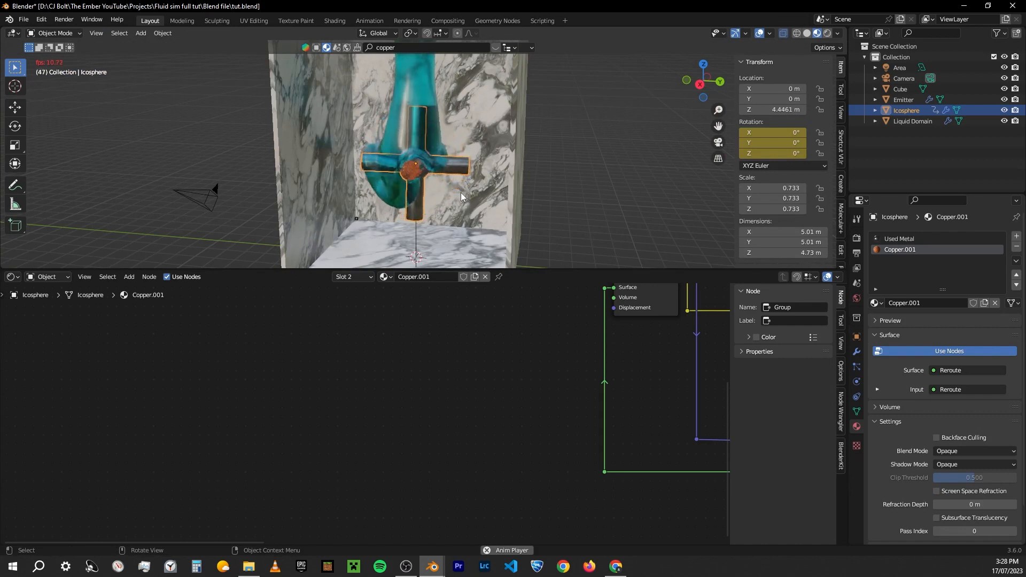
key(space)
key(ctrl+s)
middle_drag(520, 199, 524, 165)
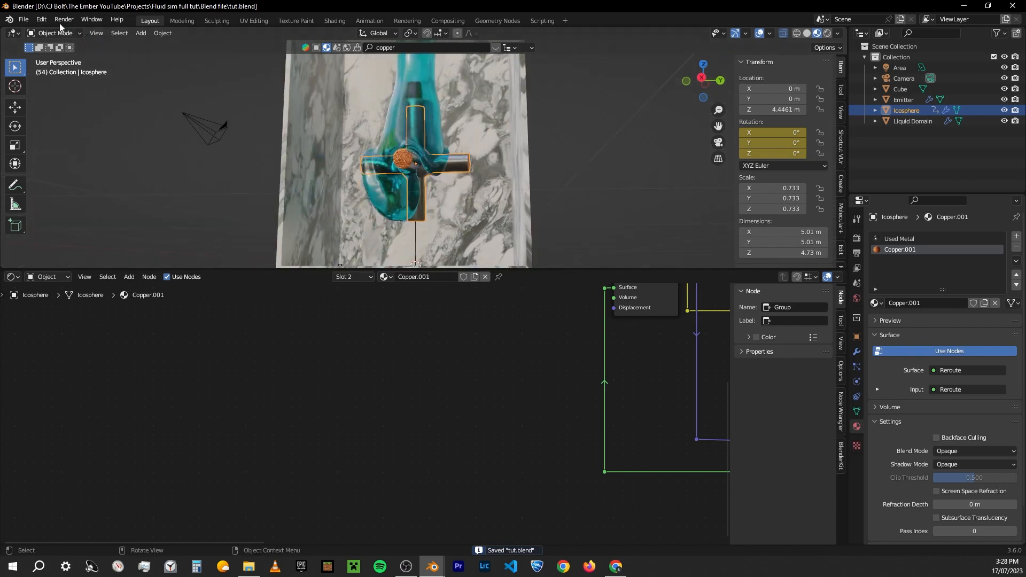
Enlarge the 3D viewport downward and turn the Shader Editor below it into a Timeline
drag(46, 268, 43, 488)
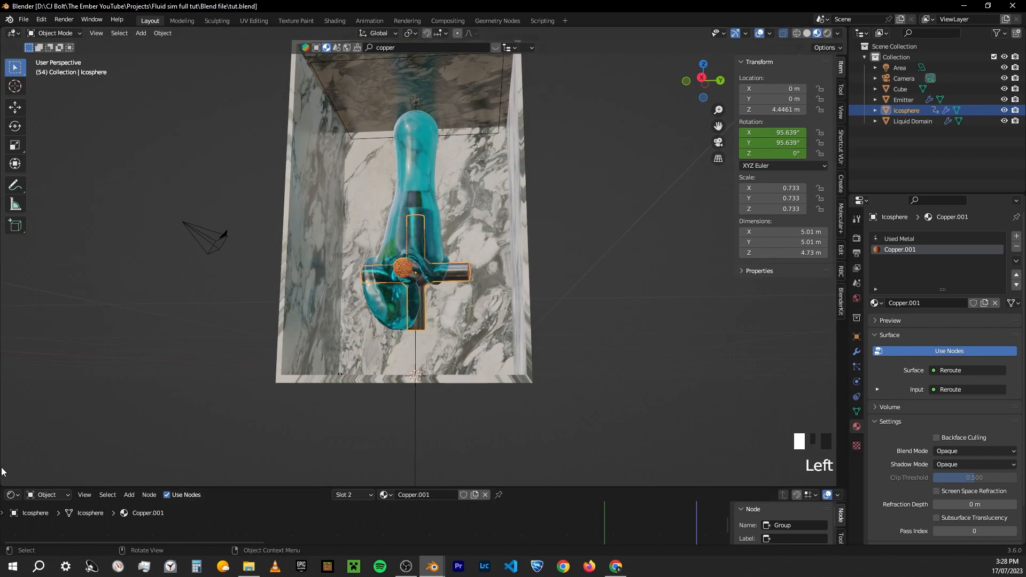
click(12, 495)
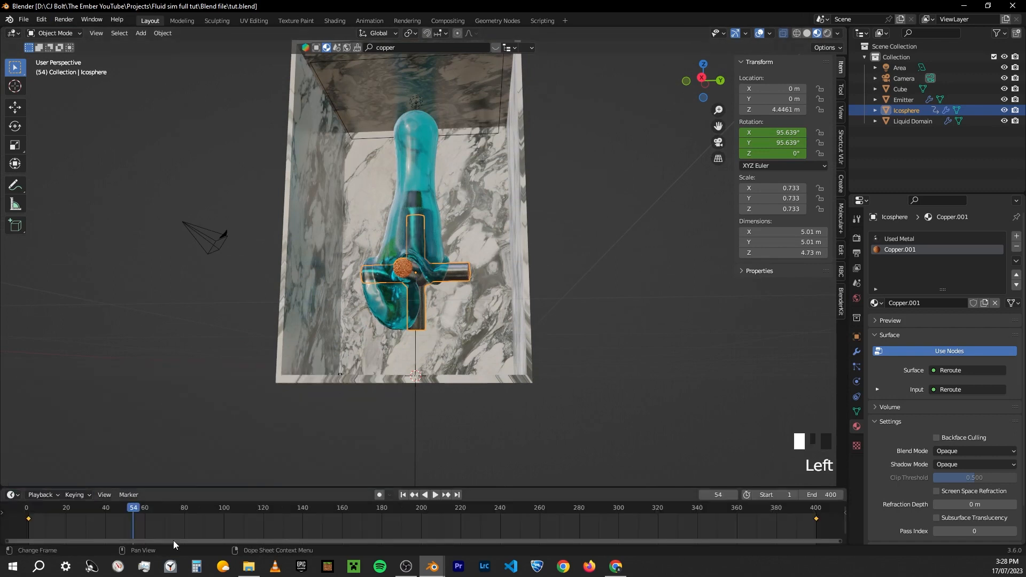
middle_drag(479, 267, 522, 198)
Select the camera beside the marble box and clear its rotation and location
click(509, 205)
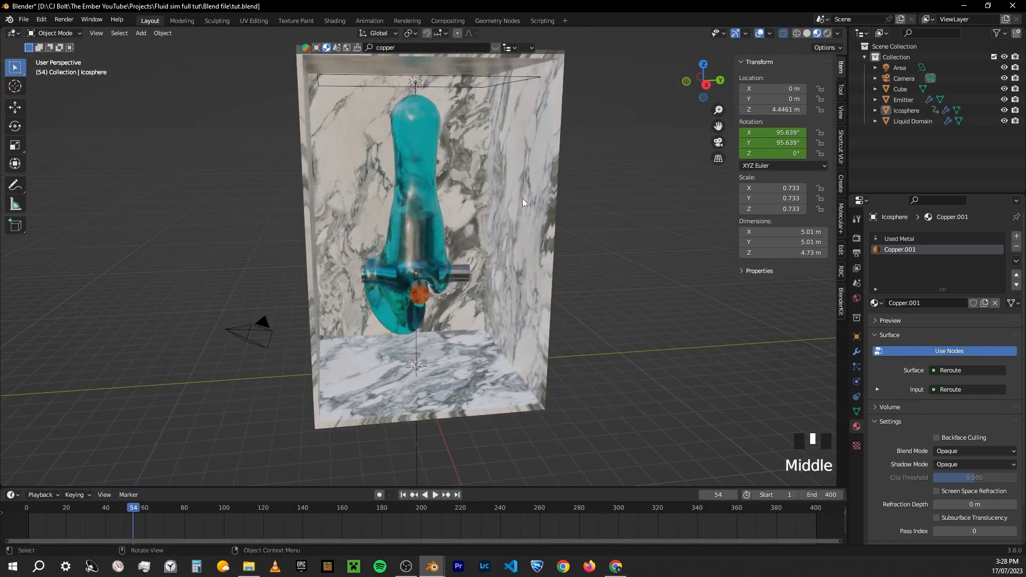
click(262, 345)
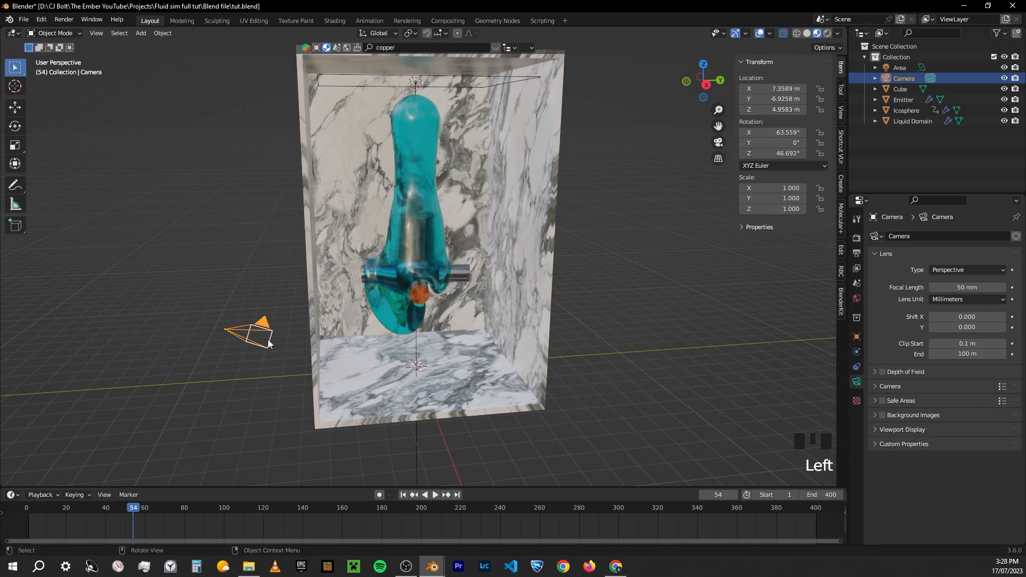
key(alt+r)
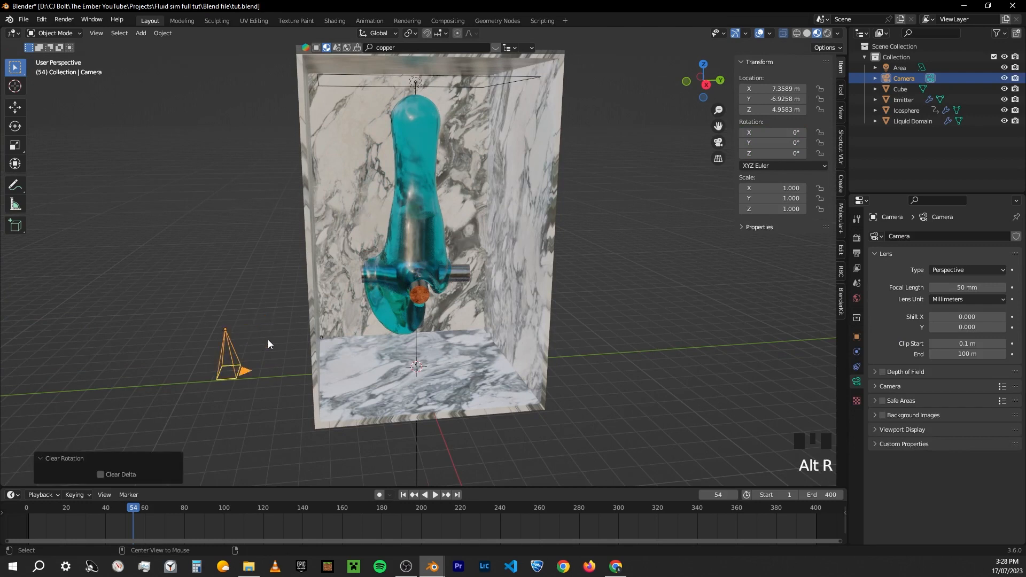
key(alt+g)
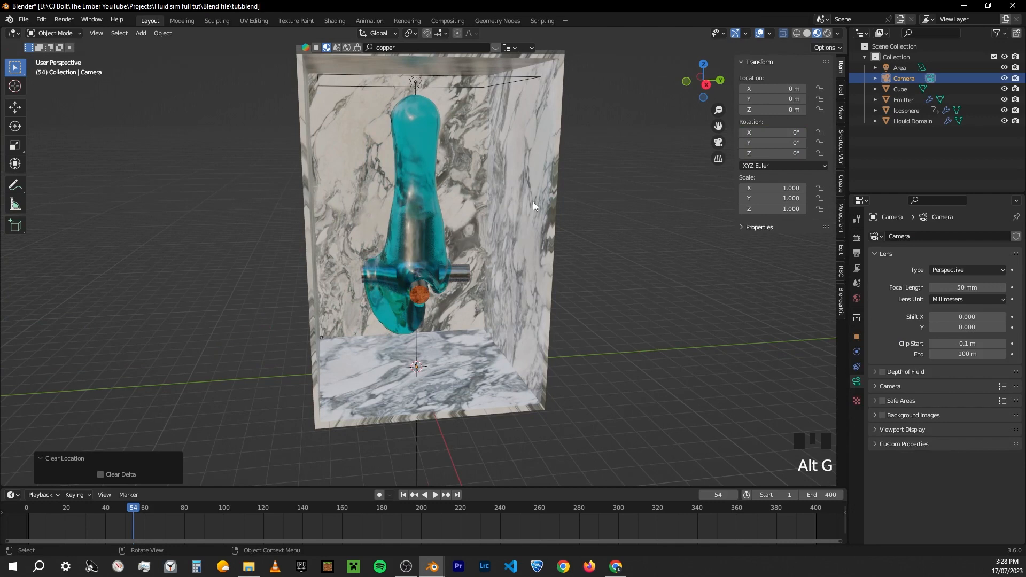
Rotate the camera 90° around X and 90° around Z so it faces the back wall
text(rx90)
key(Return)
key(r)
text(z)
text(90)
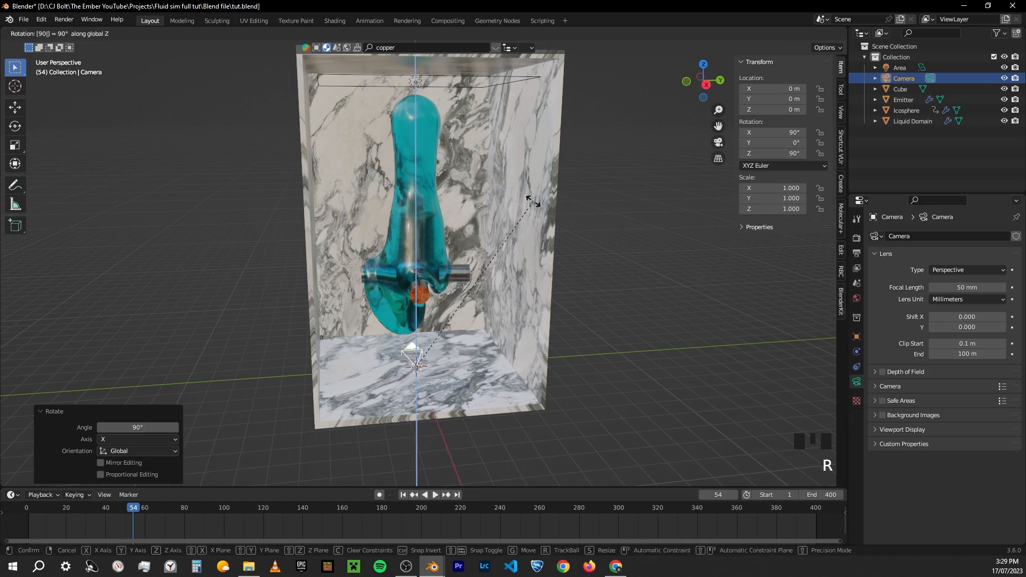
key(Return)
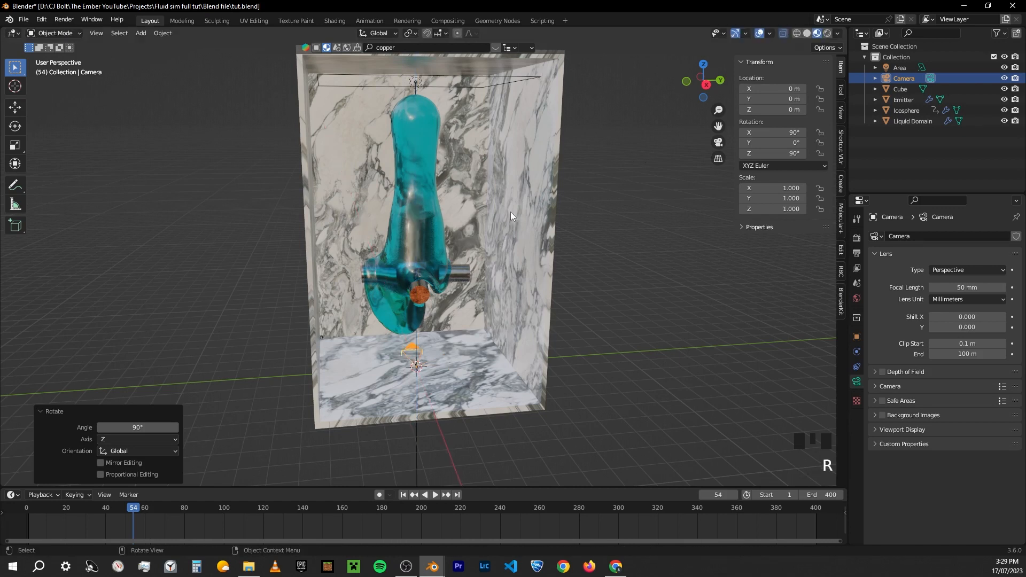
Look through the camera and move it back about 16.25 m along its local Z axis
key(KP_0)
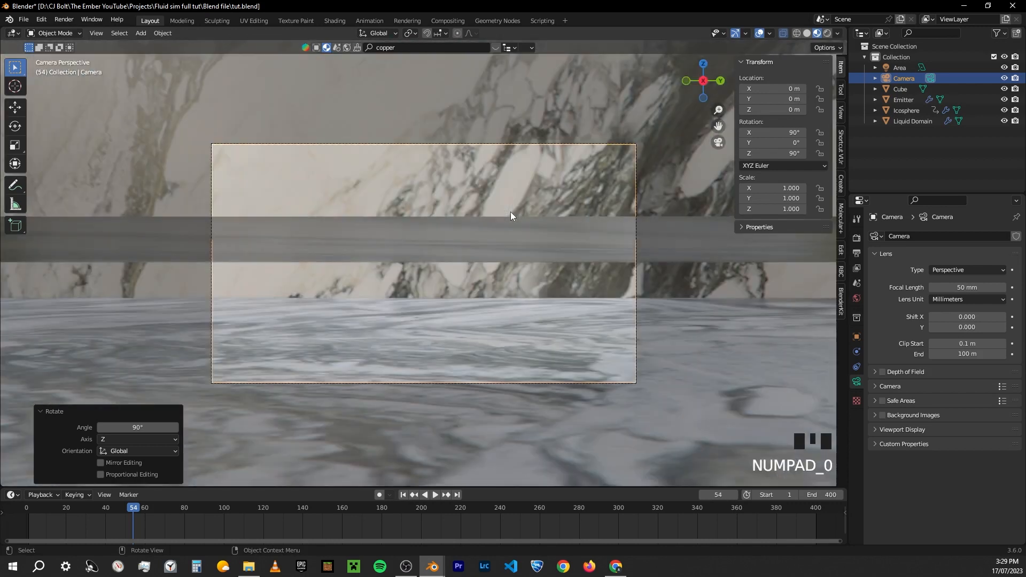
key(KP_0)
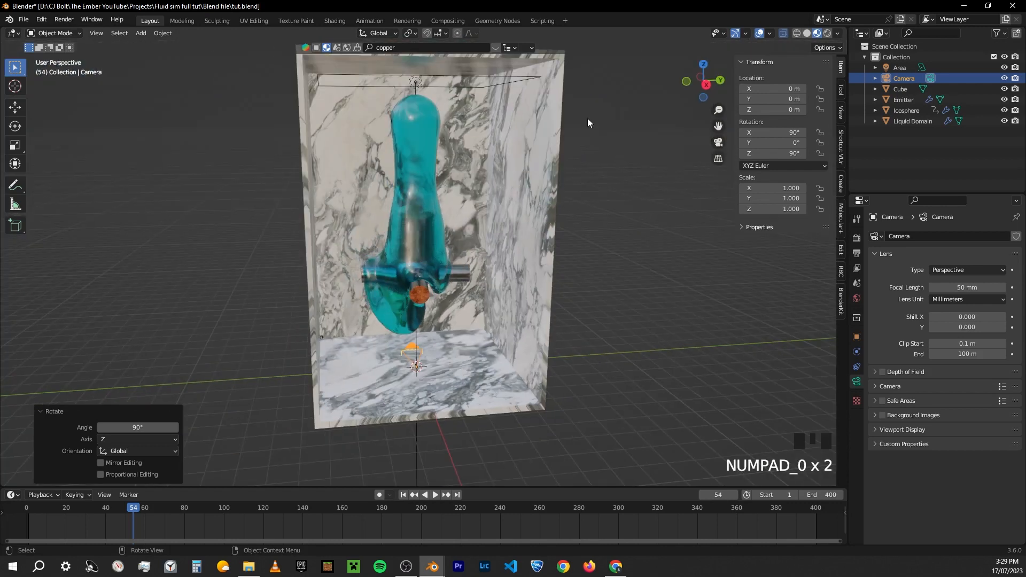
click(719, 143)
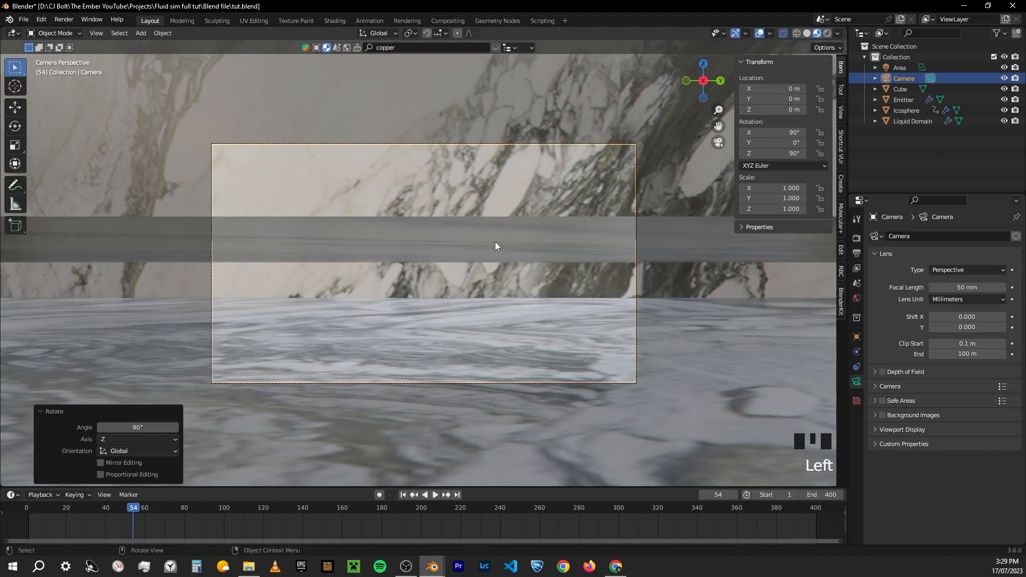
key(g)
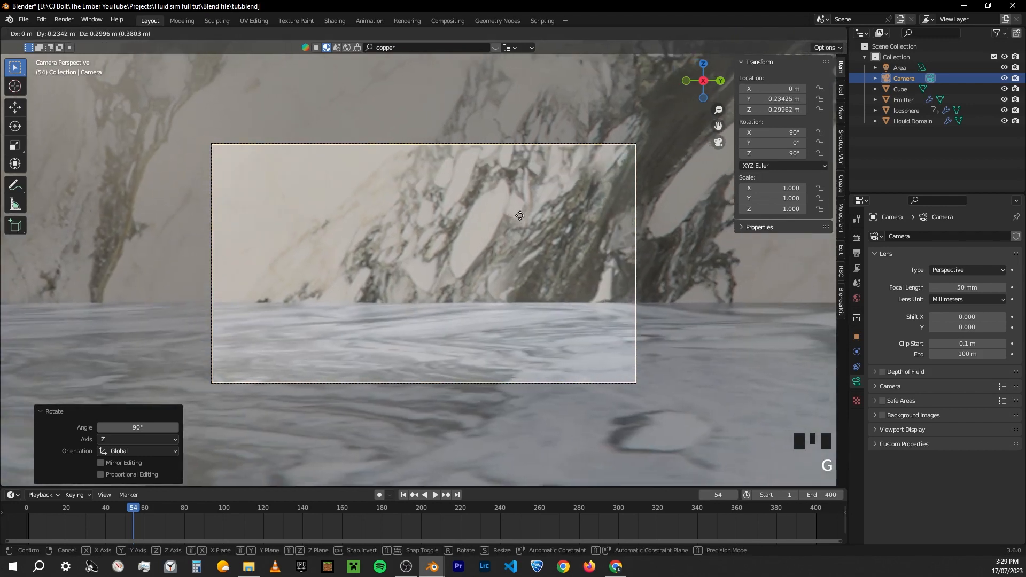
key(z)
key(z)
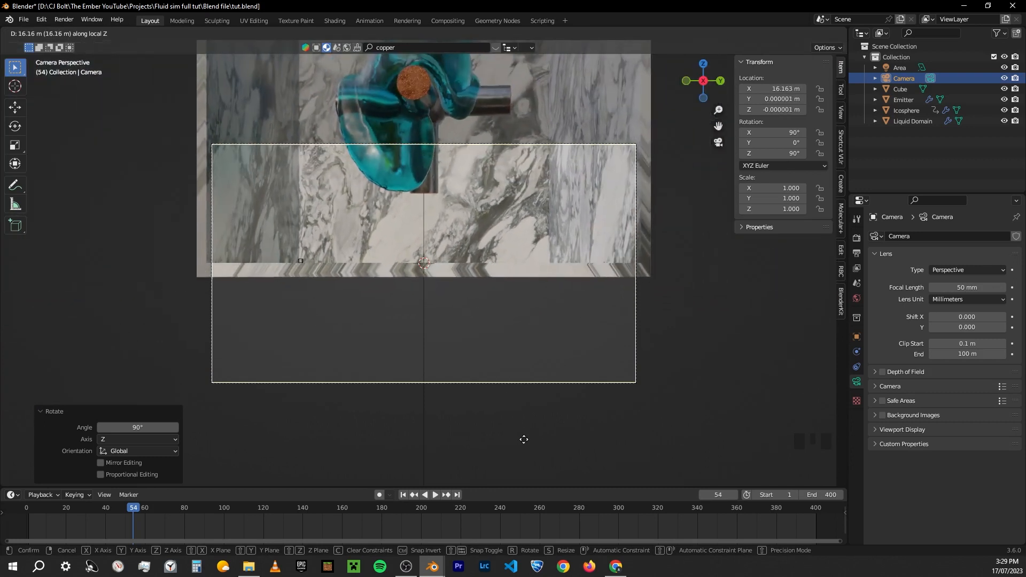
click(524, 437)
Raise the camera about 6.66 m along global Z, level with the liquid
key(g)
key(z)
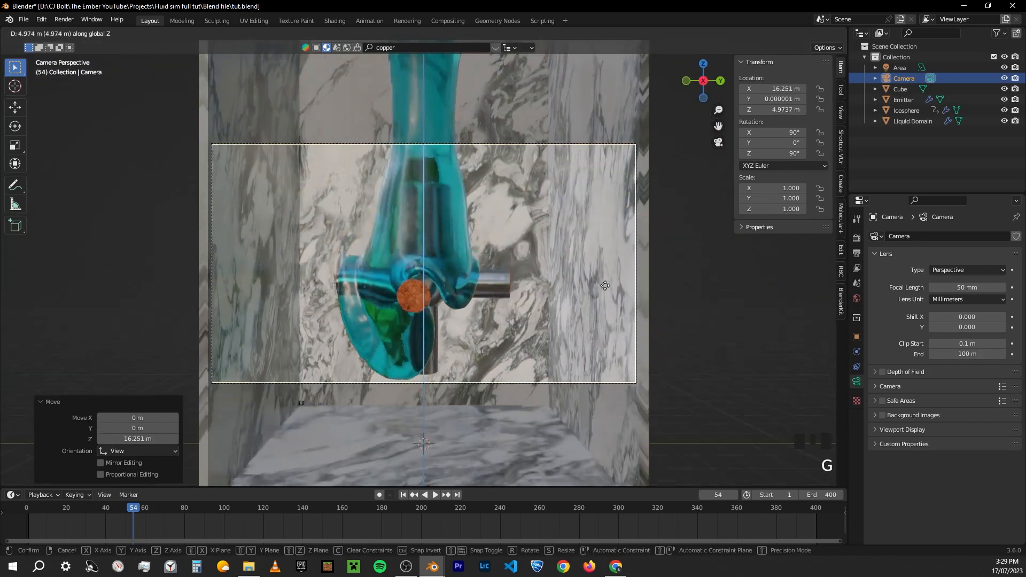
click(570, 254)
key(g)
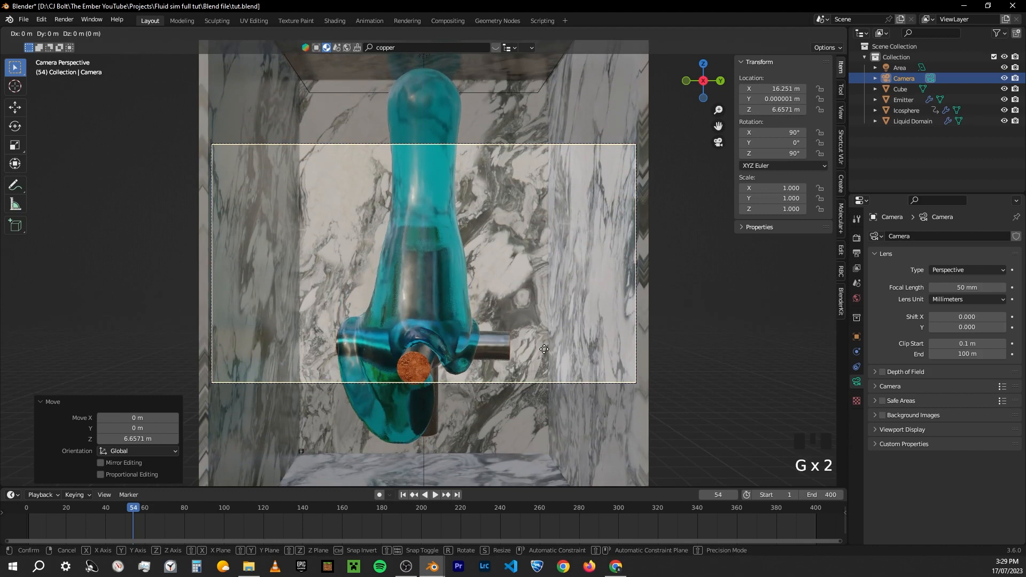
right_click(570, 140)
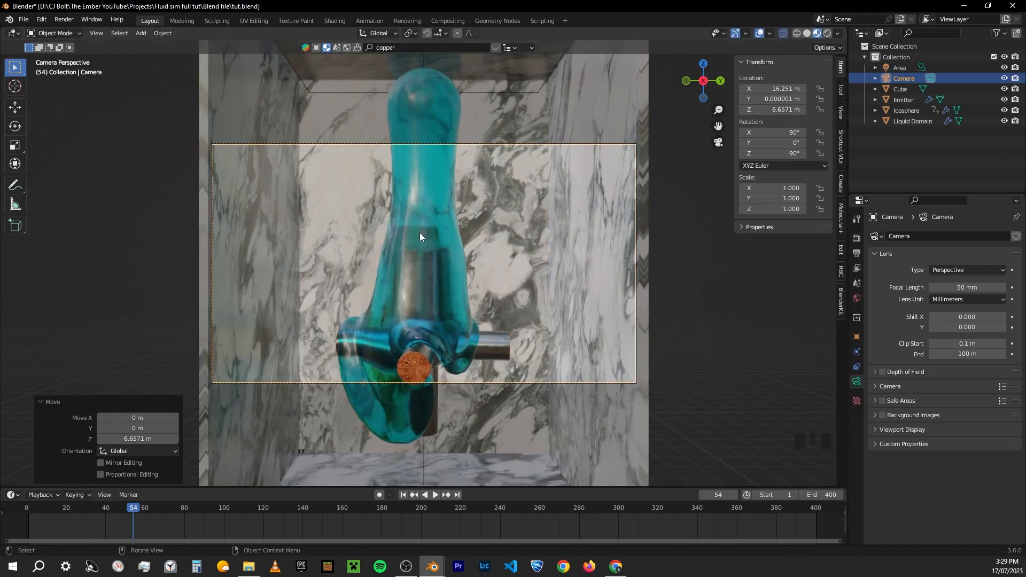
Move the camera back about 21.7 m along X and lower it to about 6.53 m so the whole box is framed
key(g)
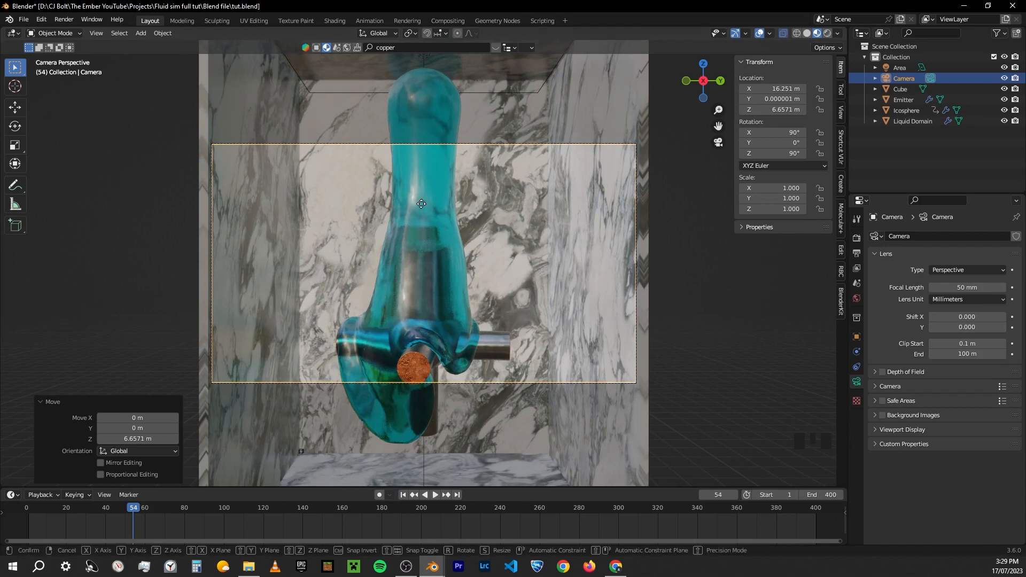
key(x)
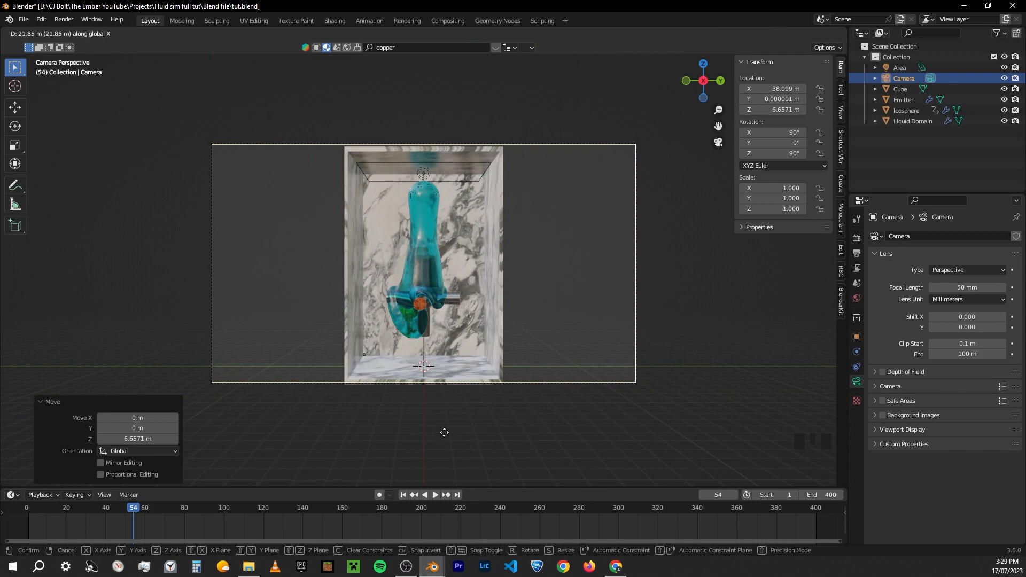
click(445, 383)
key(g)
key(z)
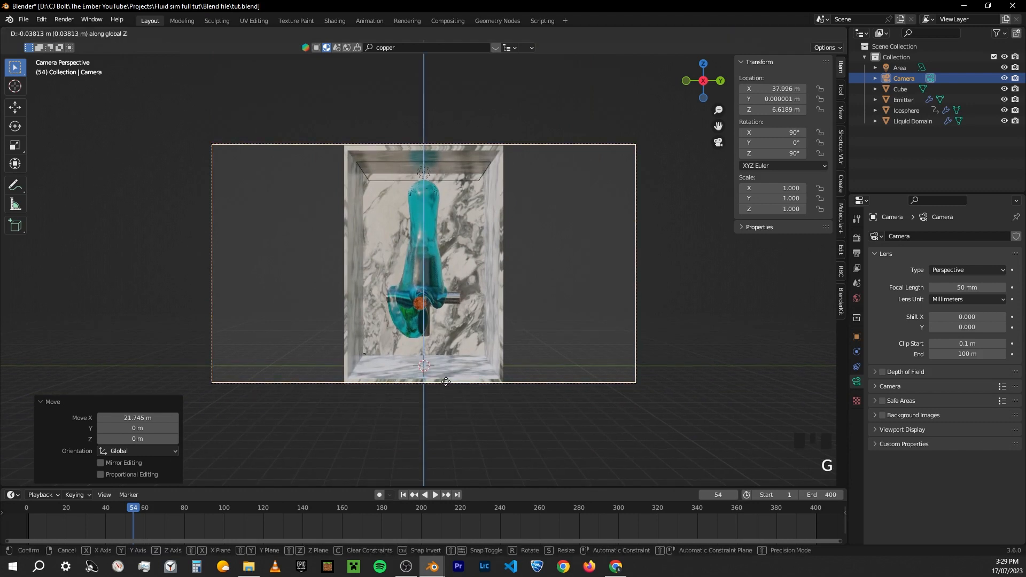
click(443, 386)
Deselect the camera and switch the camera view to Rendered shading
click(559, 429)
scroll(556, 284, up, 5)
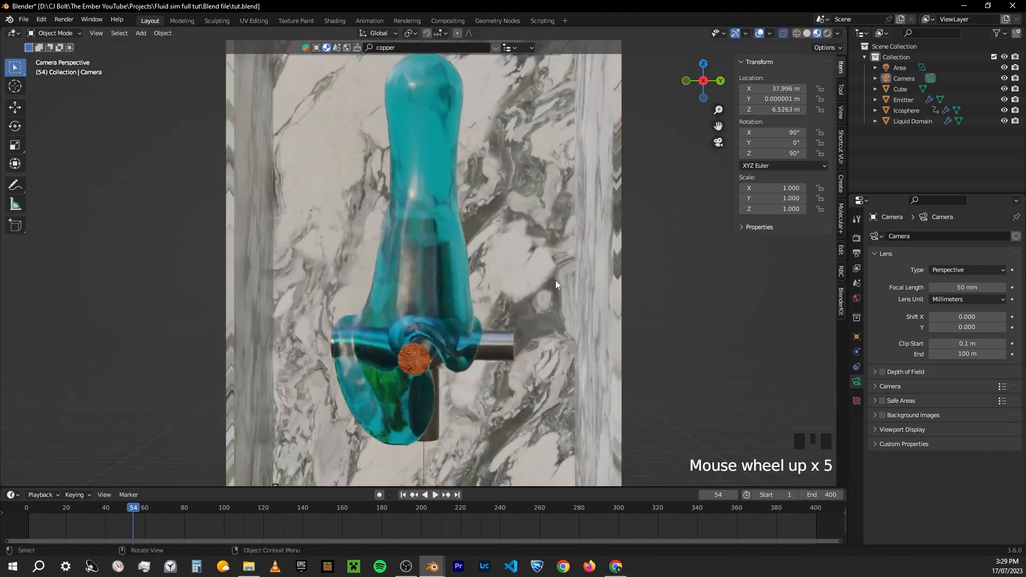
middle_drag(555, 284, 379, 297)
key(KP_0)
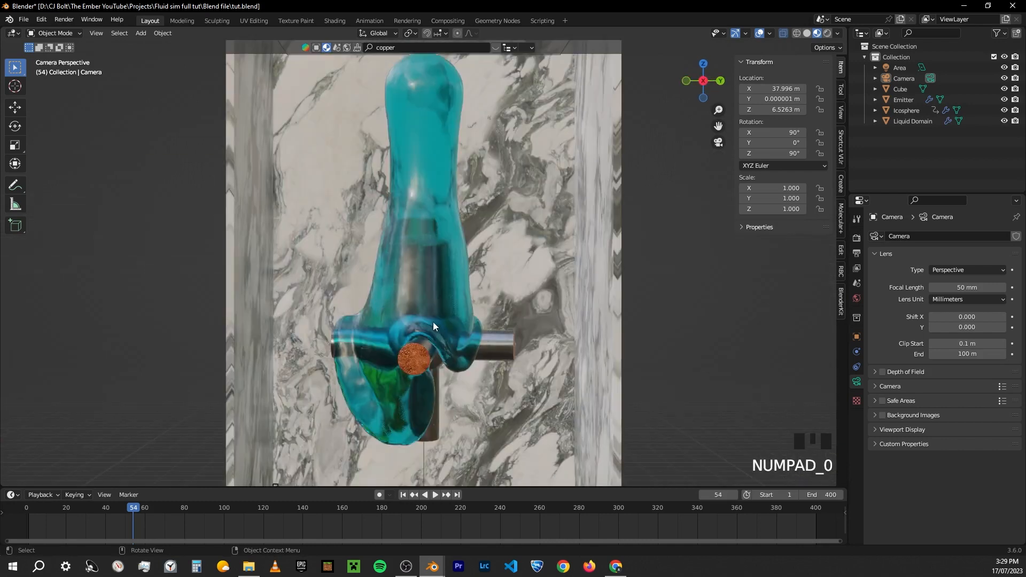
scroll(455, 322, down, 8)
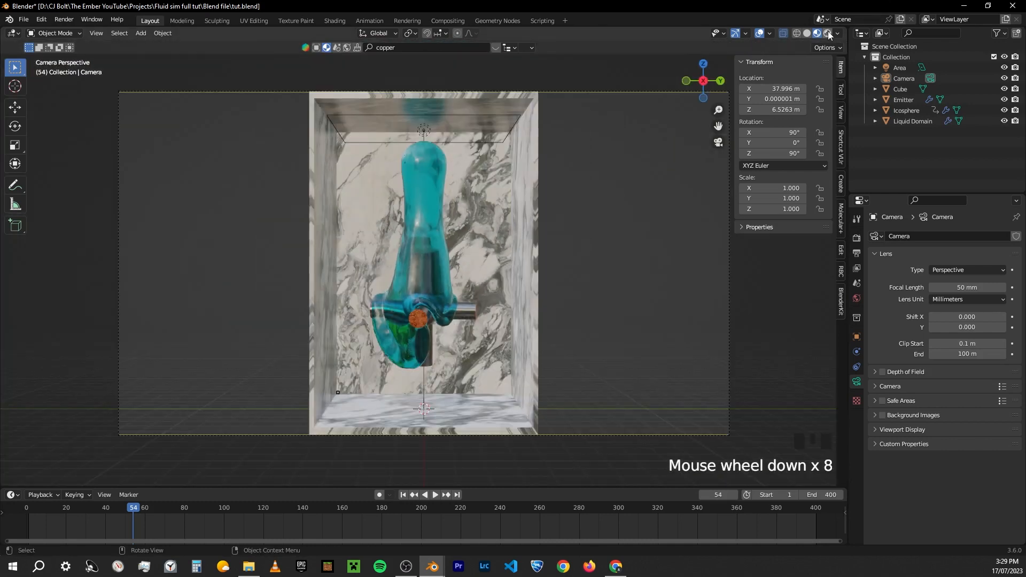
click(827, 34)
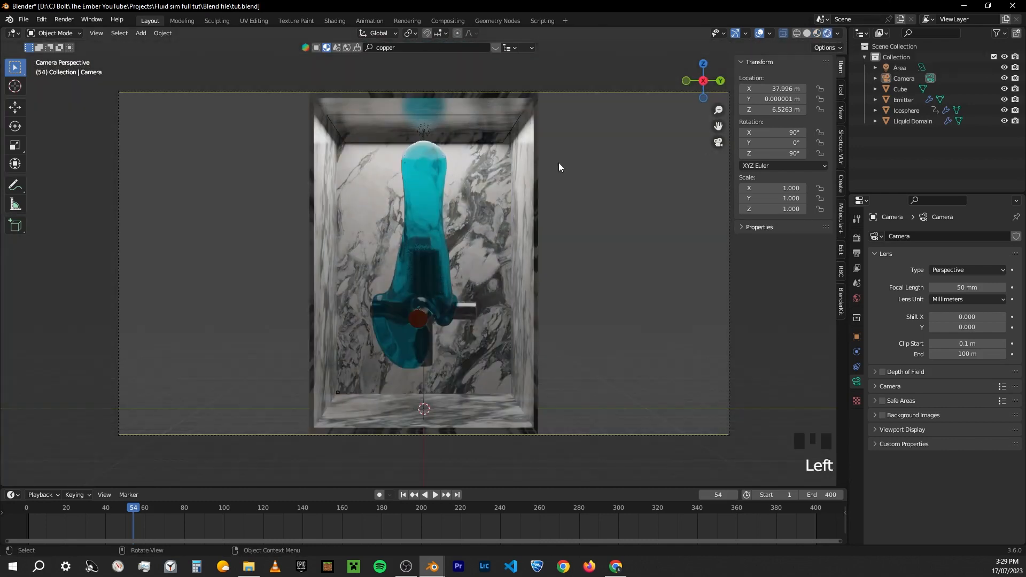
Raise the area light about 0.54 m along global Z to a height of 13.04 m and deselect it
click(540, 119)
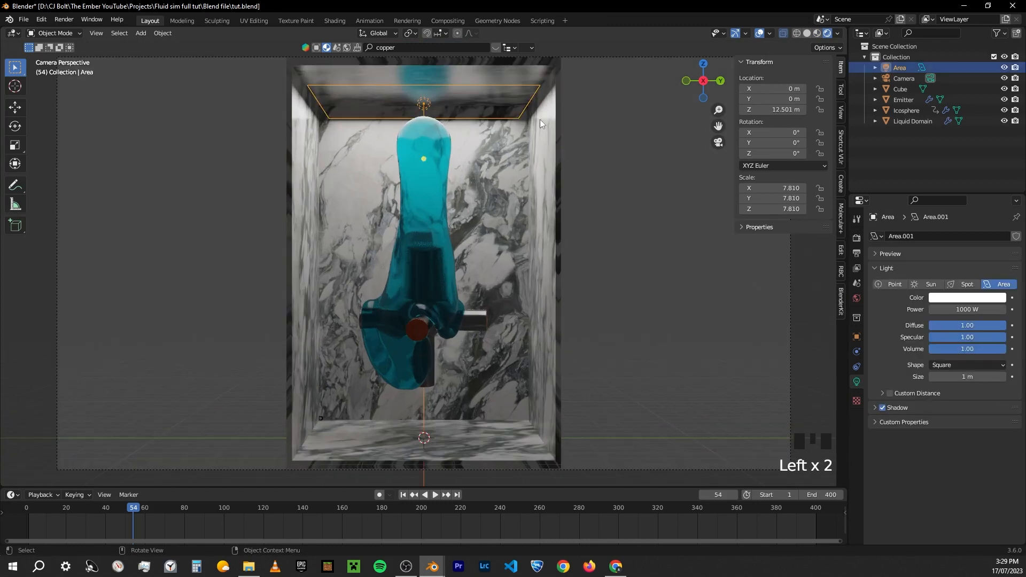
key(g)
key(z)
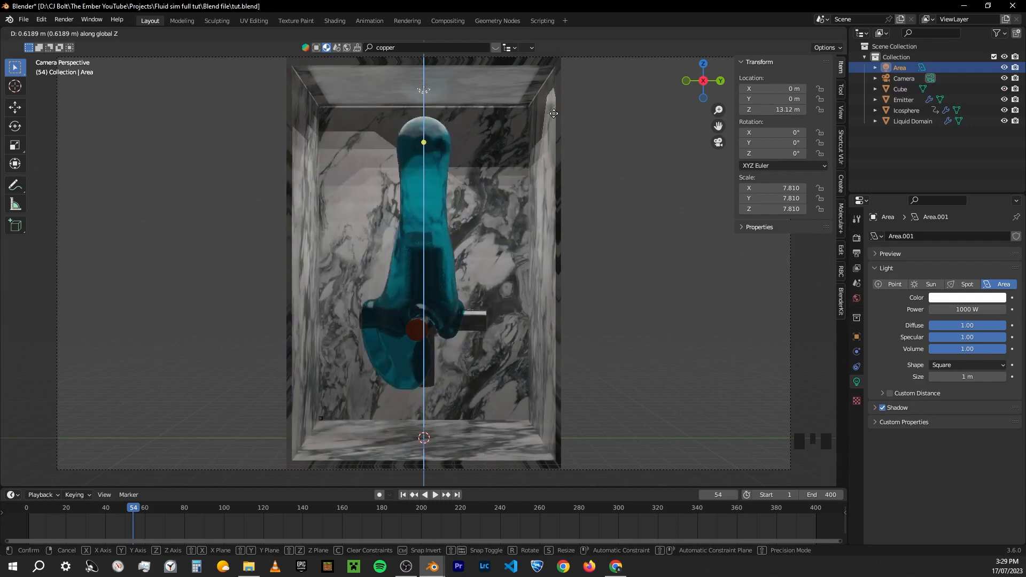
click(555, 117)
click(623, 94)
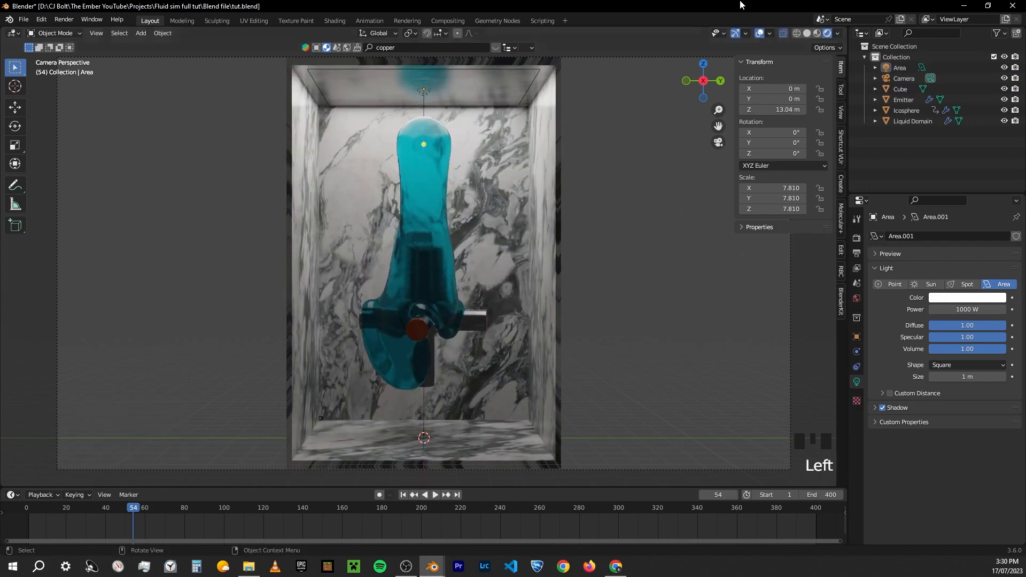
Hide the viewport overlays and render a still image of frame 54 to check the lighting and framing
click(760, 33)
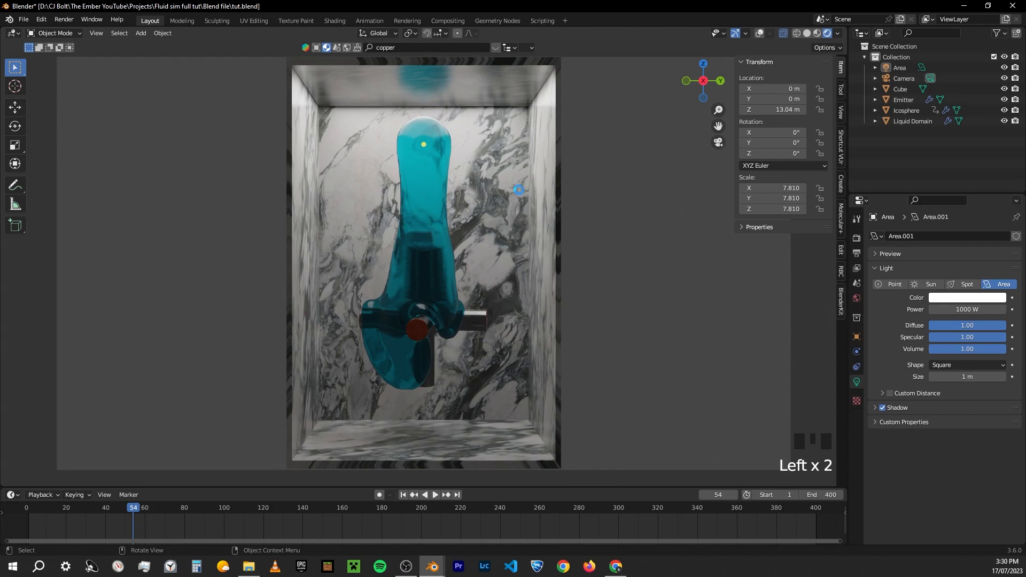
key(F12)
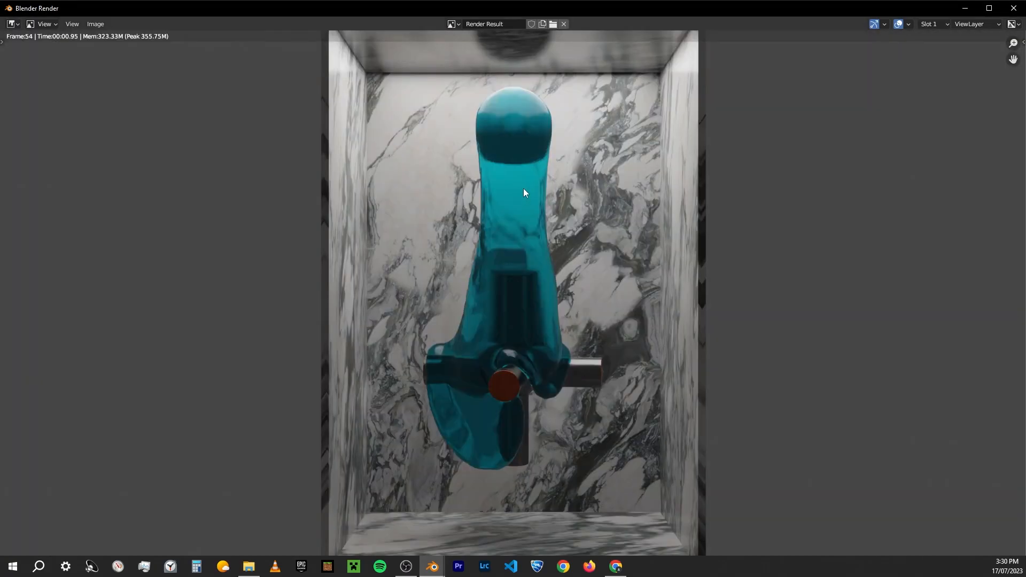
scroll(543, 188, down, 2)
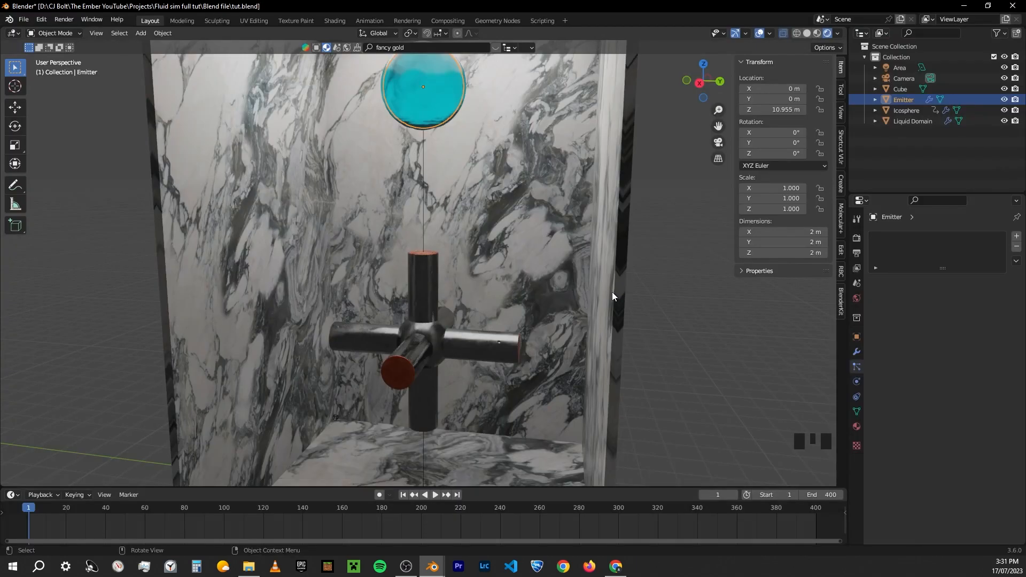
Set the scene's color management look to Medium High Contrast and save the file
click(857, 238)
scroll(885, 251, down, 1)
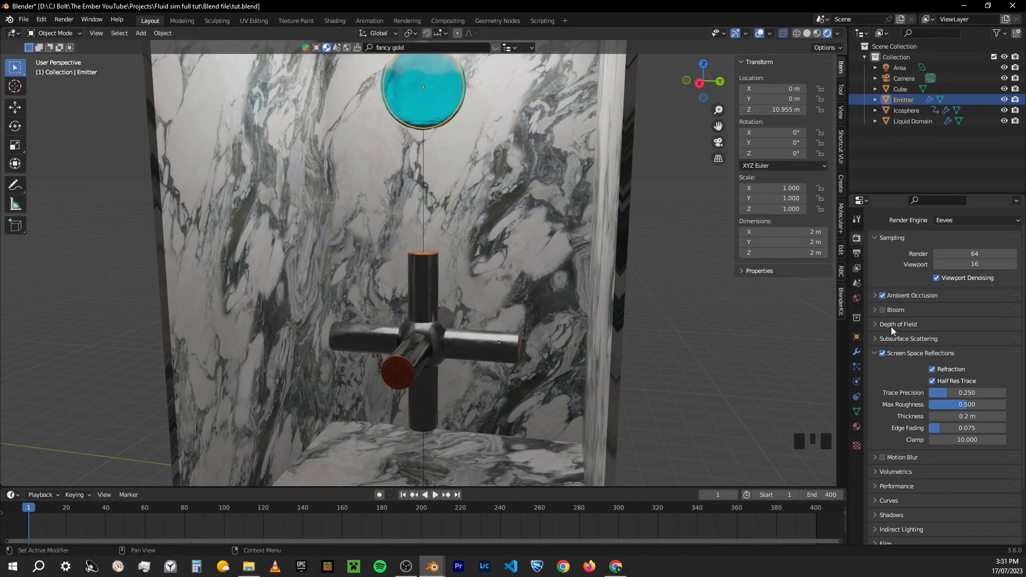
scroll(936, 385, down, 3)
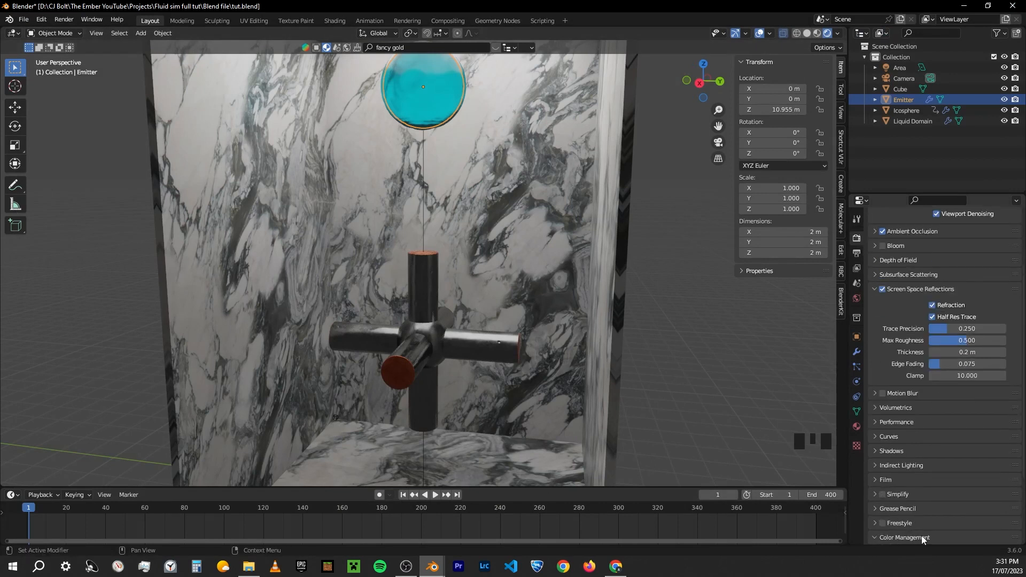
click(922, 535)
scroll(931, 518, down, 5)
click(968, 483)
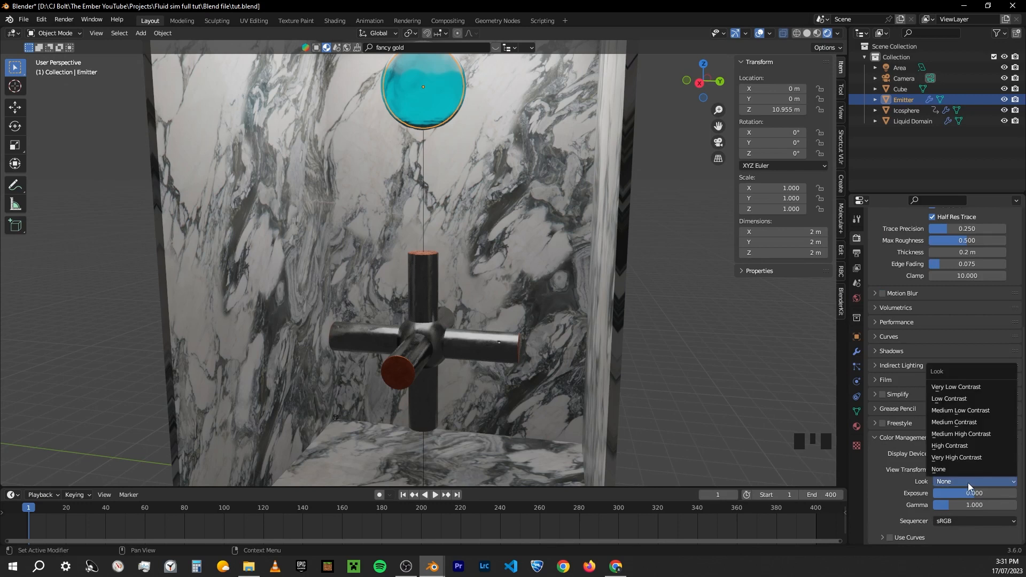
click(973, 434)
key(ctrl+s)
Set the render output path to // and the output file format to FFmpeg Video
click(860, 253)
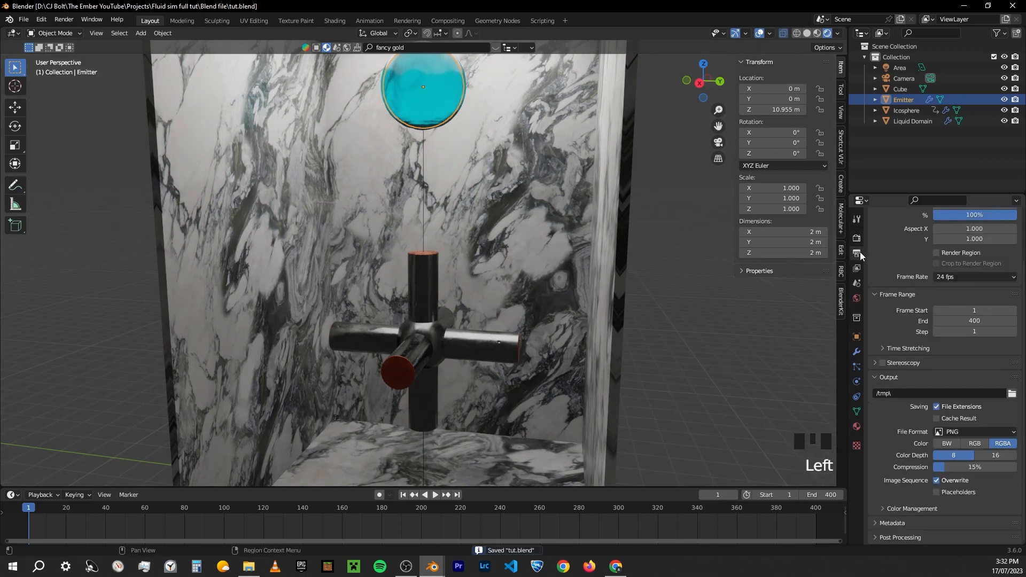
key(ctrl+z)
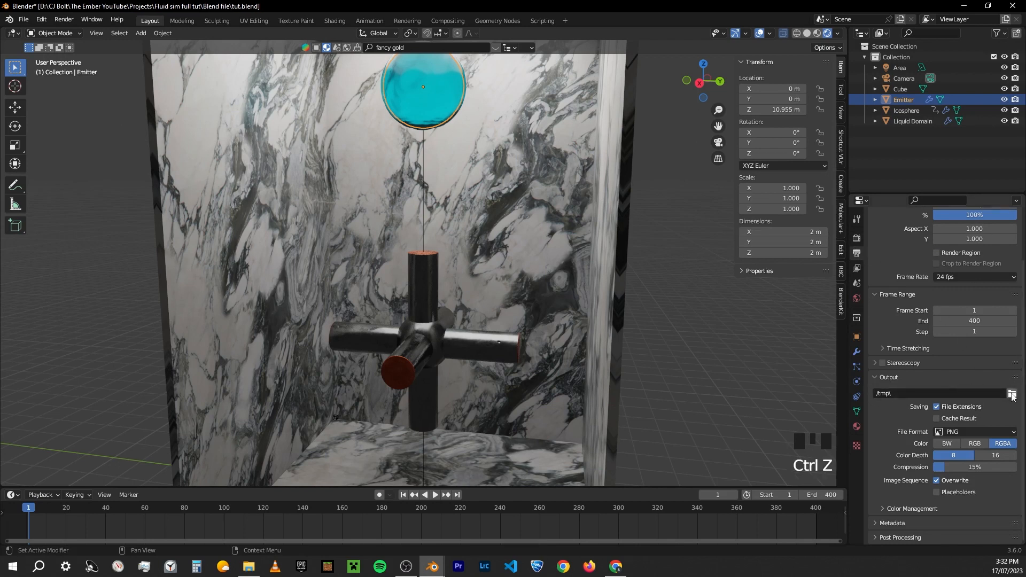
click(990, 396)
text(//)
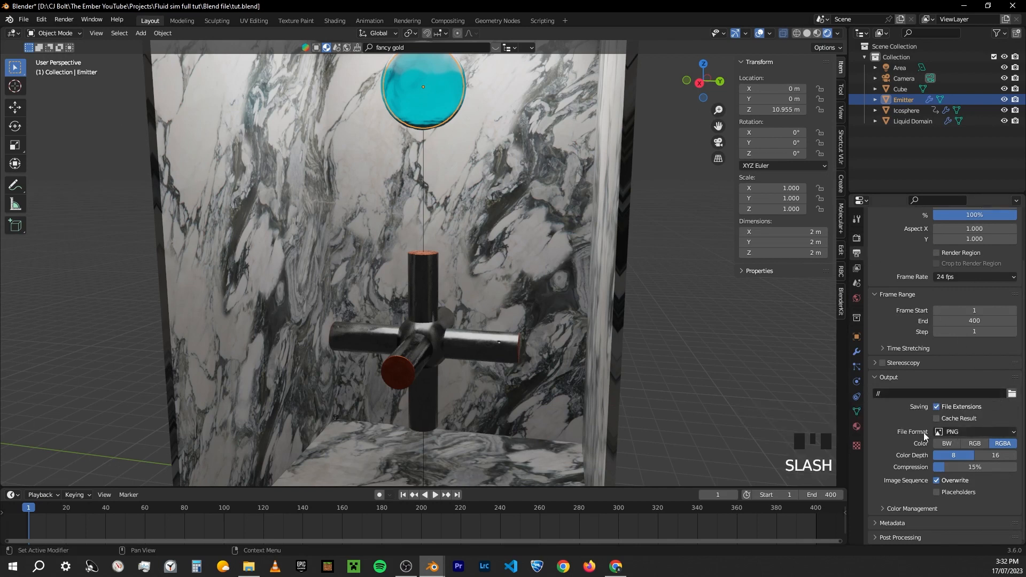
click(971, 431)
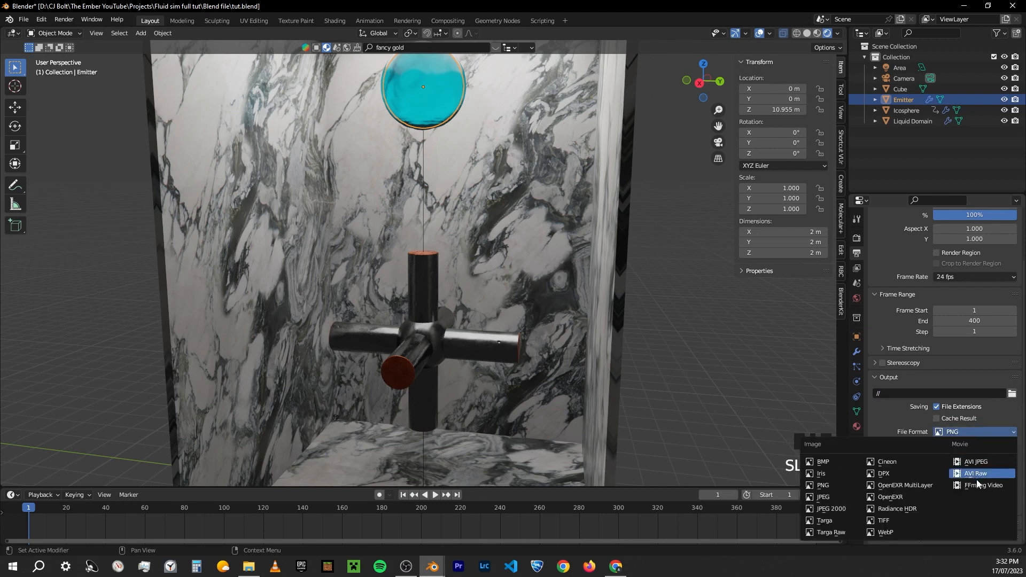
click(959, 489)
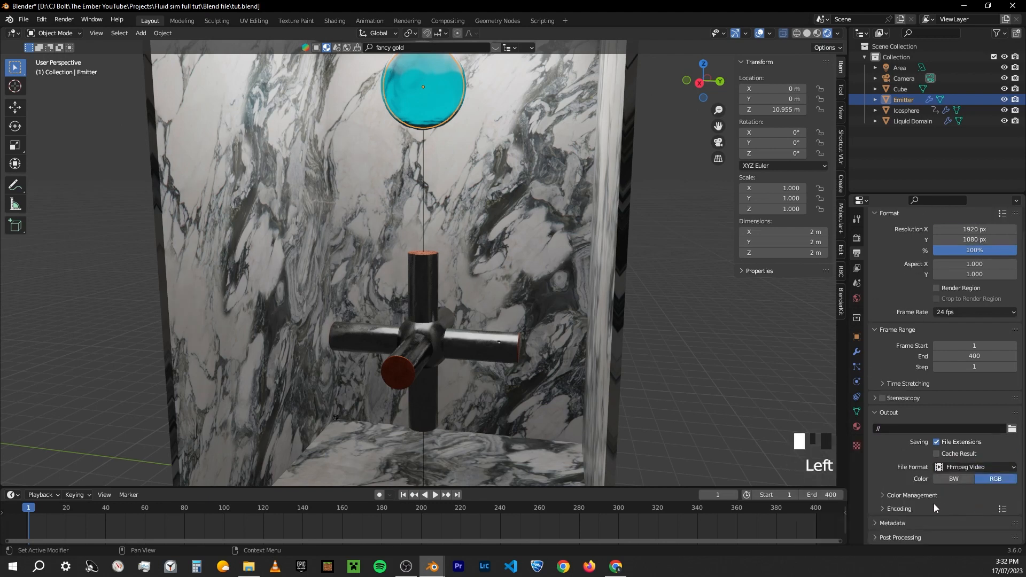
Set the video encoding container to MPEG-4 with Perceptually Lossless output quality and save the file
scroll(919, 508, down, 3)
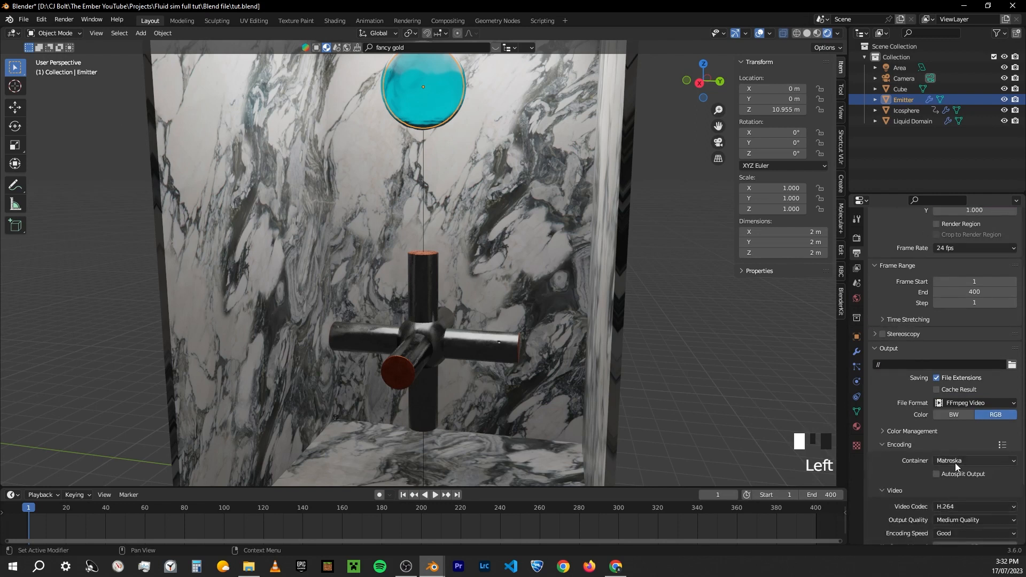
click(955, 463)
click(969, 424)
scroll(947, 509, down, 1)
click(963, 501)
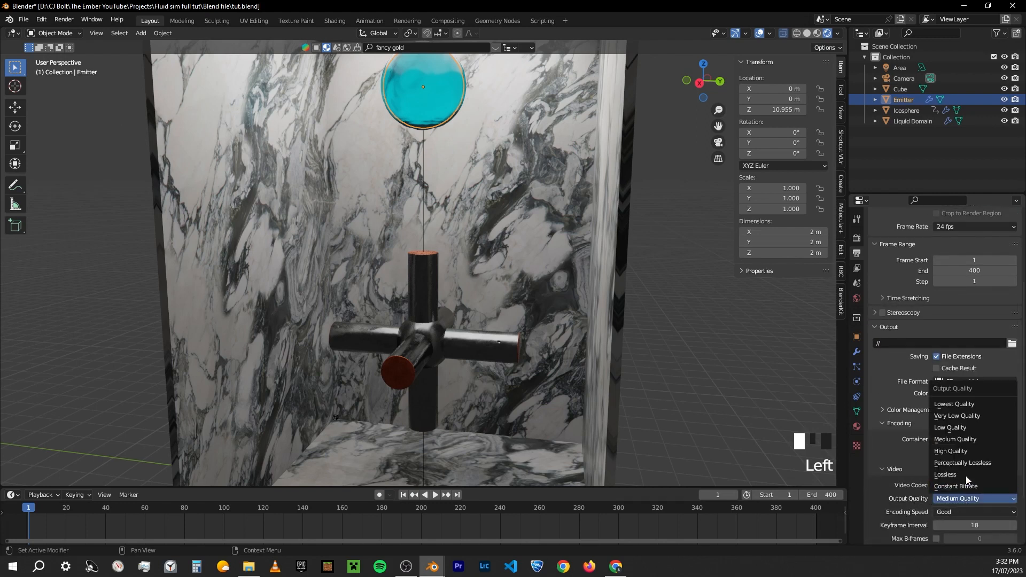
click(962, 499)
click(970, 463)
key(ctrl+s)
Start rendering the full 400-frame animation
scroll(969, 463, up, 5)
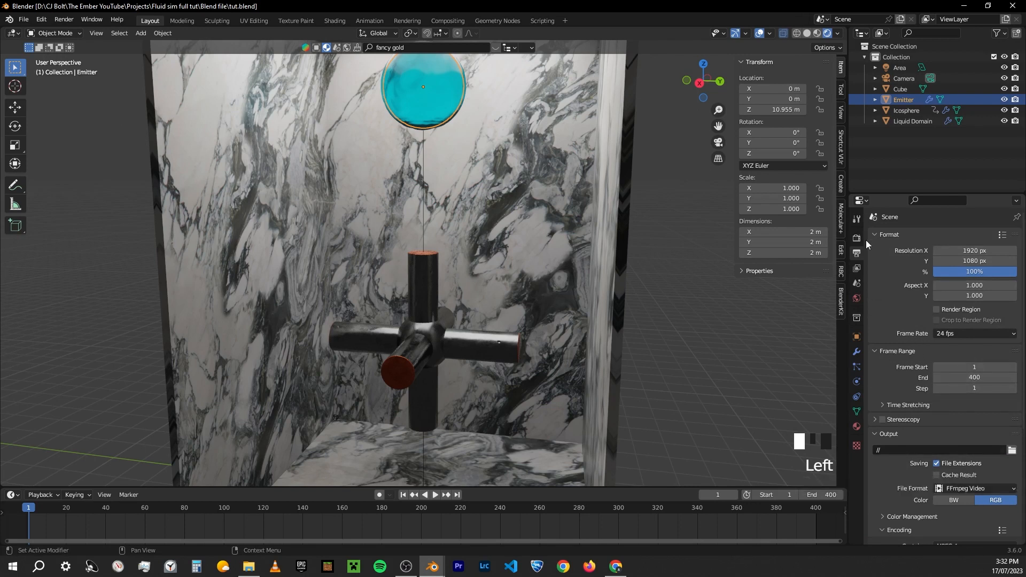
click(60, 19)
click(76, 41)
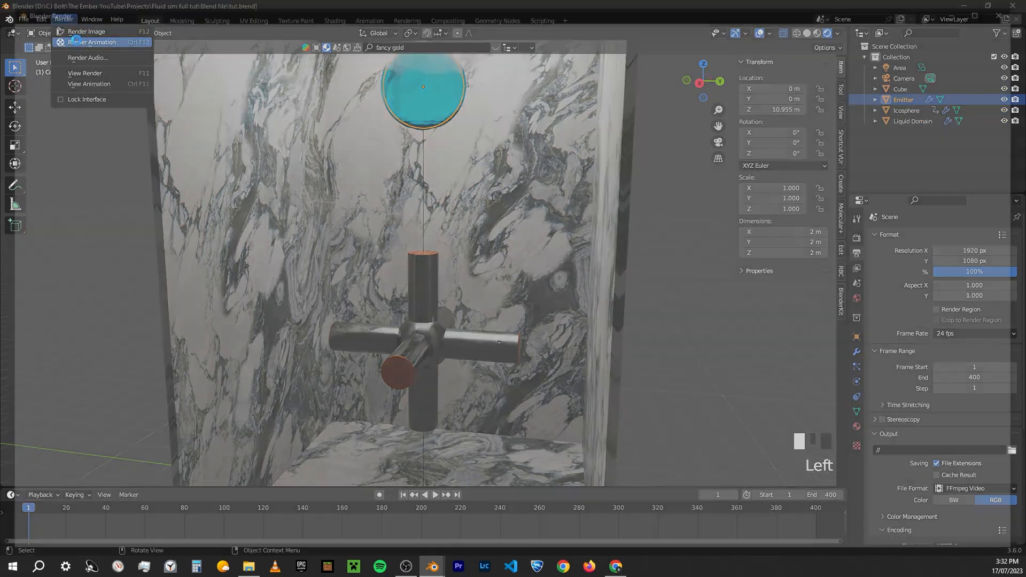